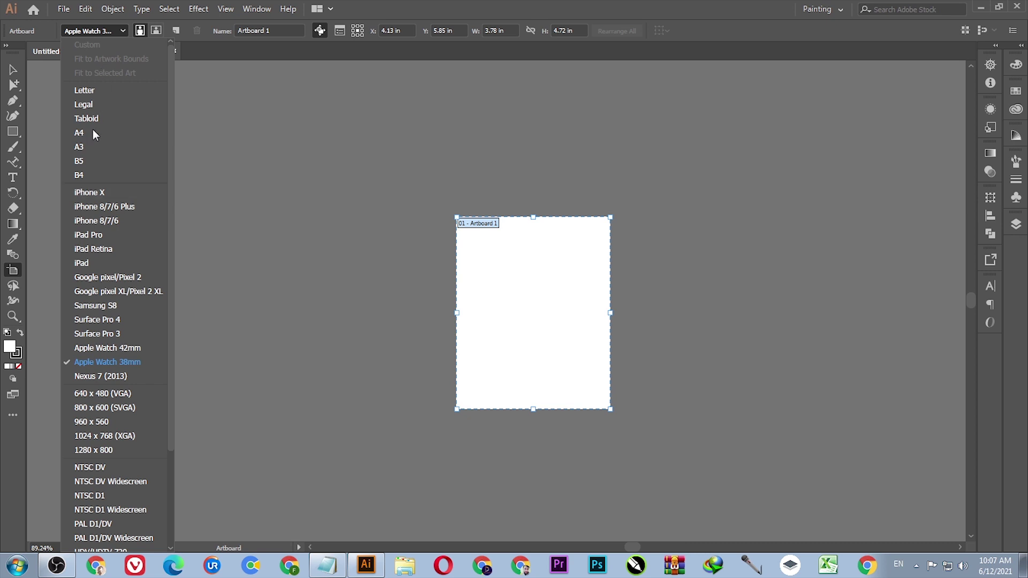
- Set the artboard to A4 size in landscape orientation and fit it to the window
left_click(85, 133)
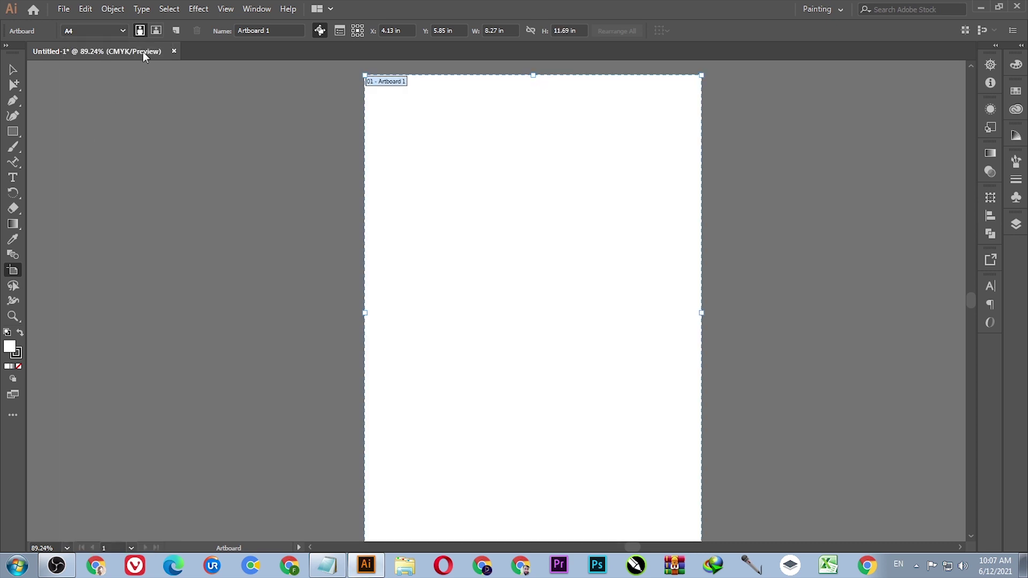
left_click(157, 31)
left_click(12, 70)
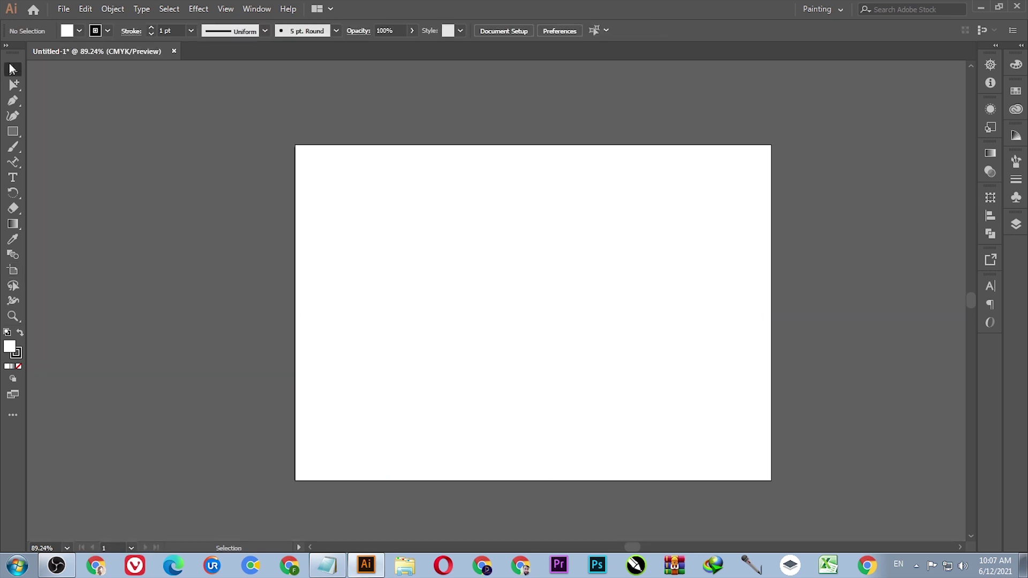
key("ctrl+0")
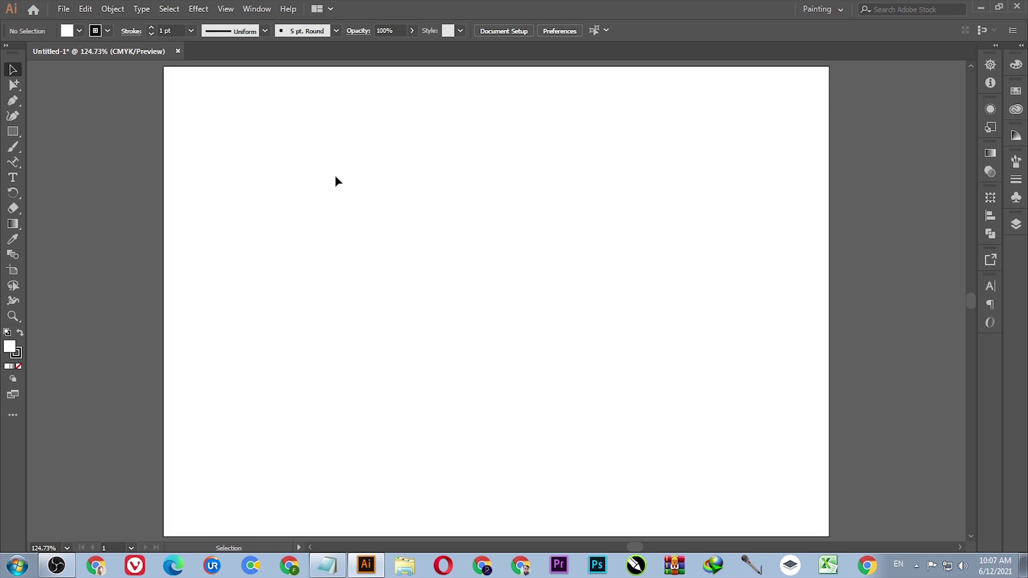
- Draw a rectangle near the upper-left corner of the artboard, then deselect it
left_click(13, 132)
left_click_drag(205, 108, 336, 216)
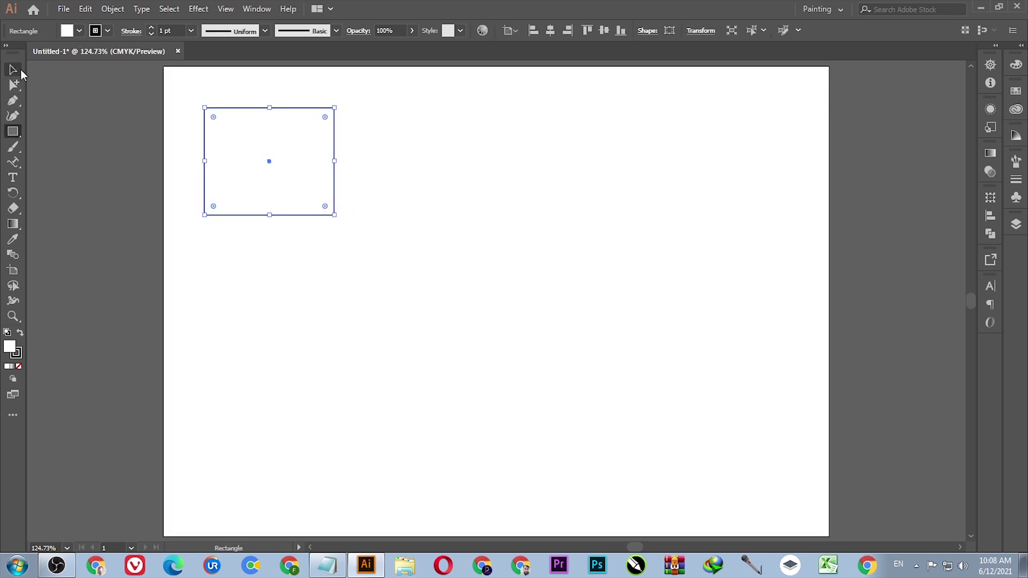
left_click(13, 70)
left_click(184, 94)
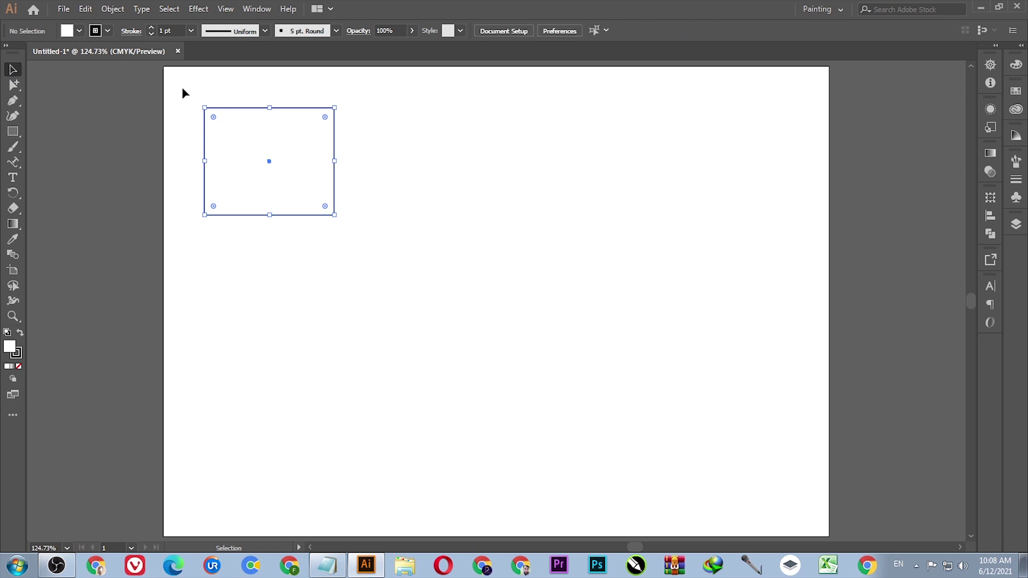
- Try various solid, pattern and gradient swatches as the rectangle's fill, finishing with dark blue
left_click(216, 124)
left_click(81, 30)
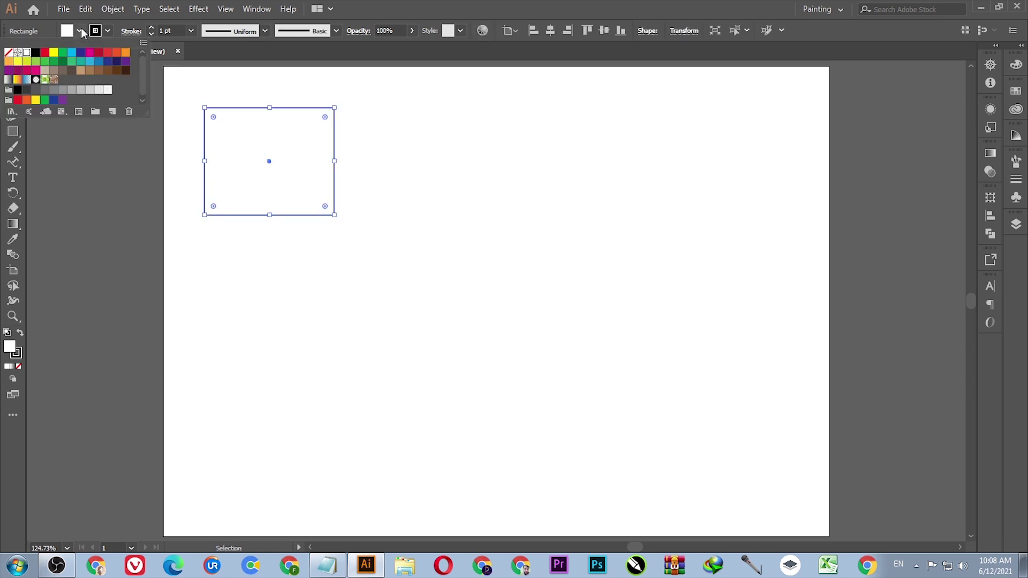
left_click(71, 52)
left_click(89, 52)
left_click(98, 52)
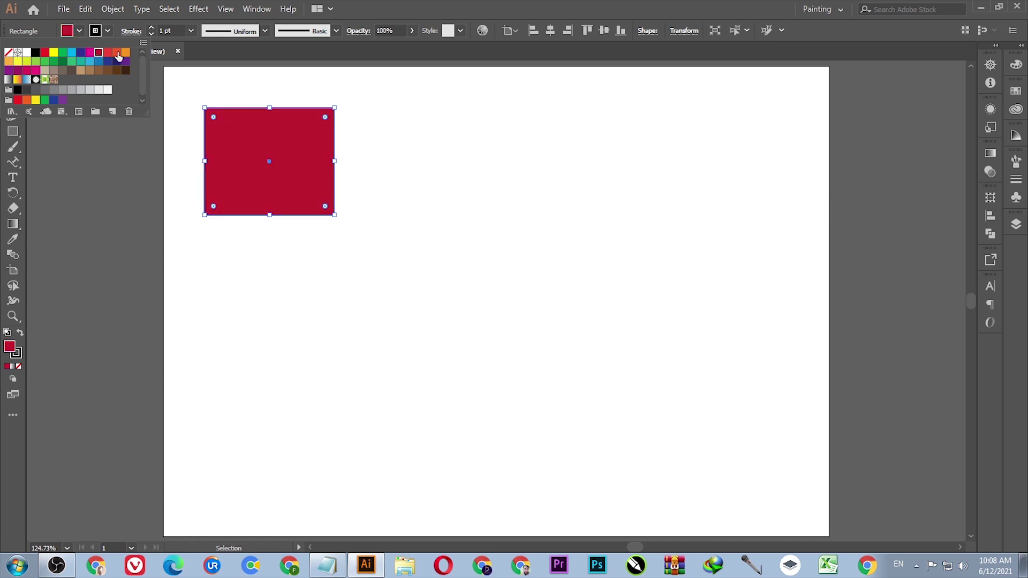
left_click(126, 52)
left_click(126, 61)
left_click(99, 70)
left_click(80, 70)
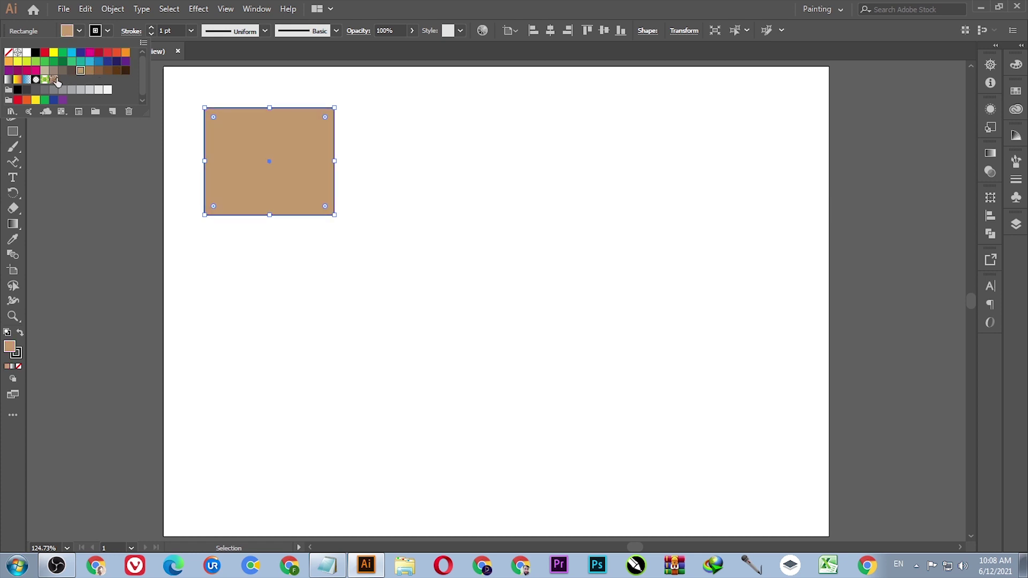
left_click(56, 80)
left_click(36, 61)
left_click(36, 79)
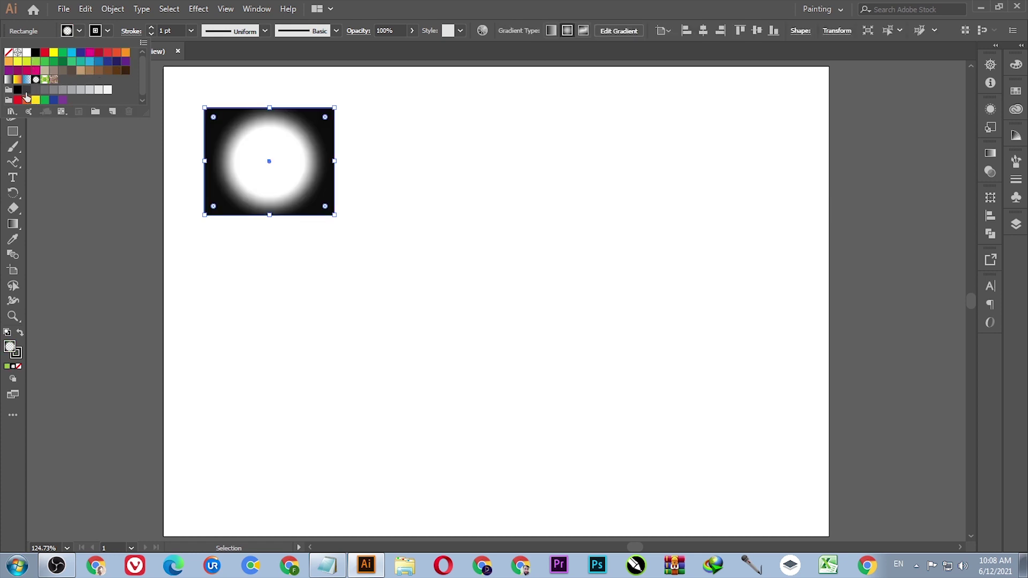
left_click(26, 89)
left_click(27, 100)
left_click(54, 61)
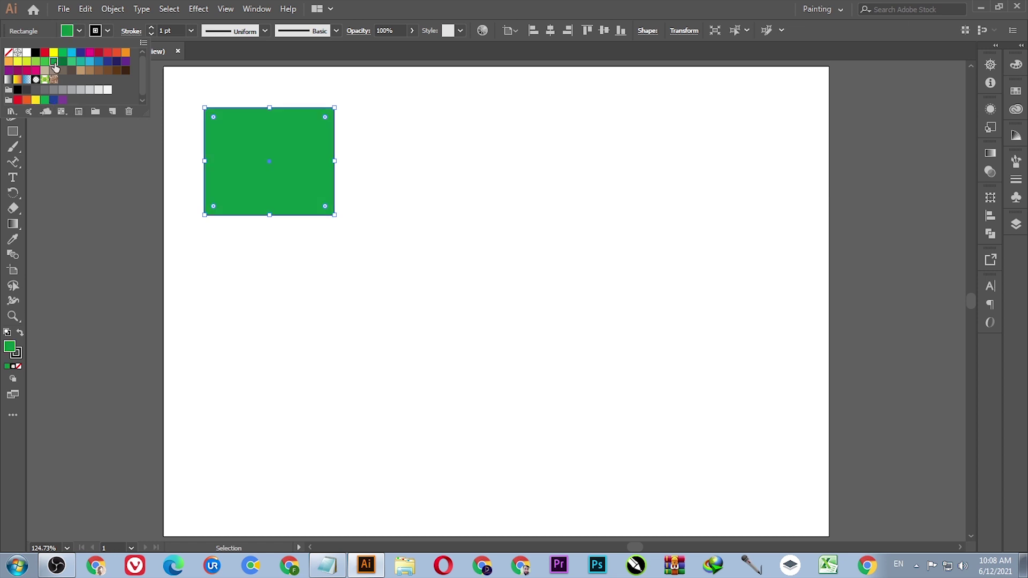
left_click(53, 52)
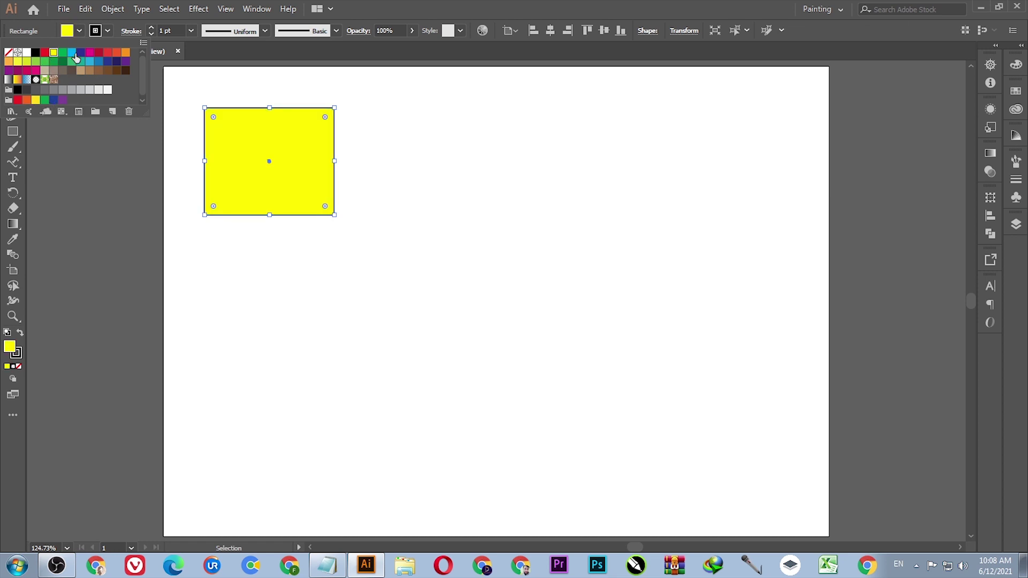
left_click(73, 54)
left_click(81, 53)
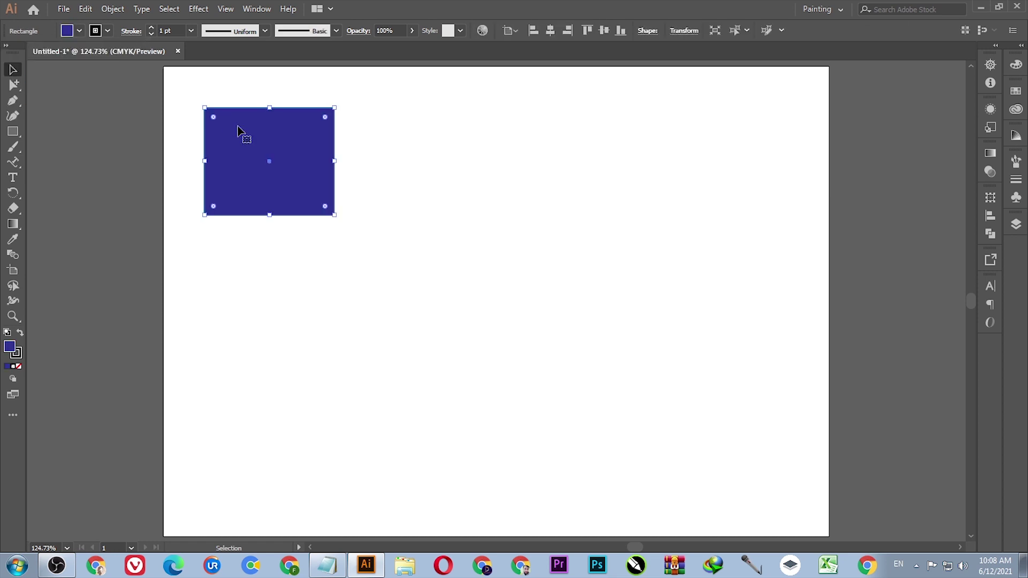
- Give the rectangle a medium blue stroke with a weight of 9 pt
left_click(108, 30)
left_click(99, 53)
left_click(98, 63)
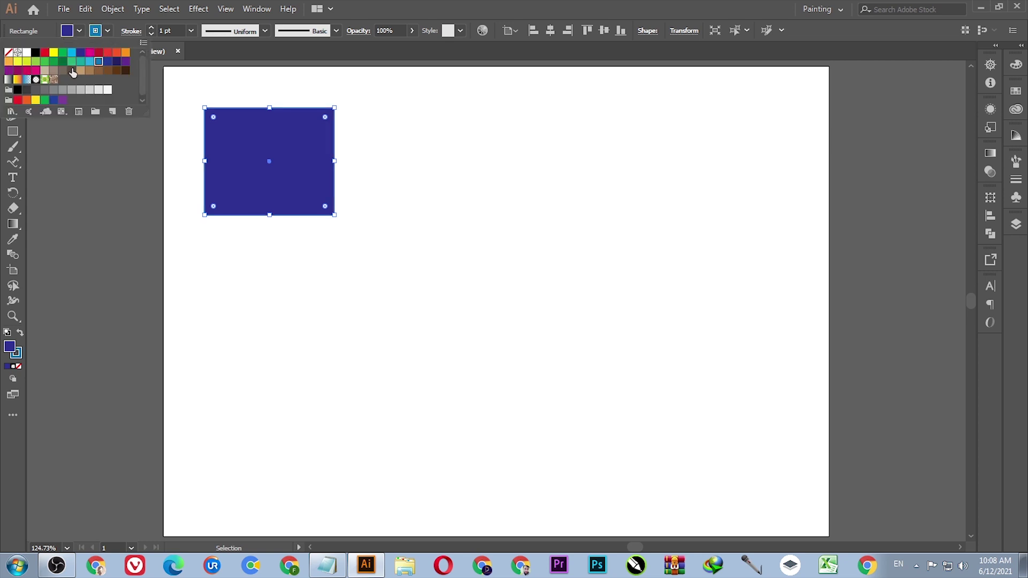
left_click(190, 31)
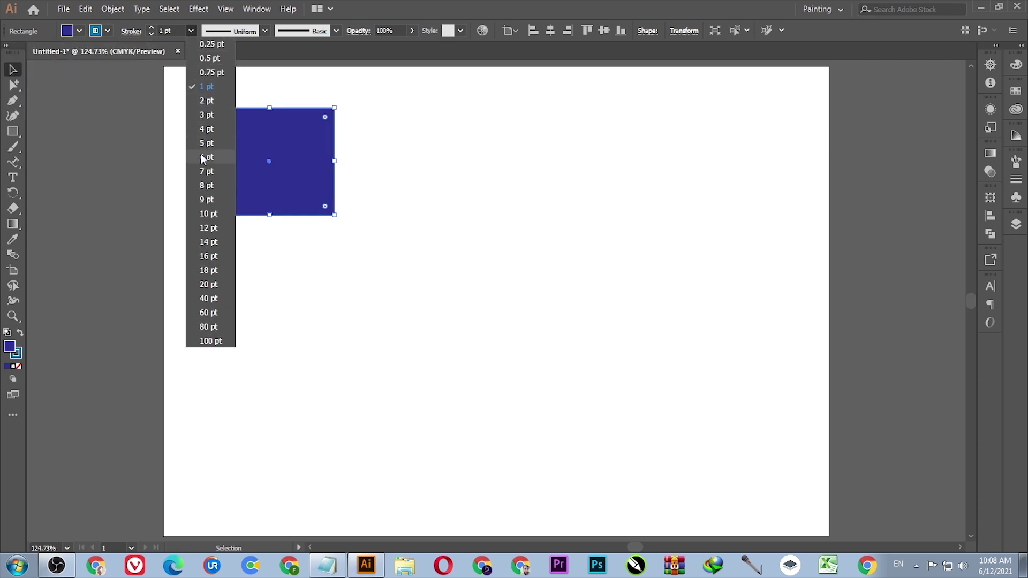
left_click(204, 199)
- Change the rectangle's fill colour to red and keep the rectangle selected
left_click(107, 32)
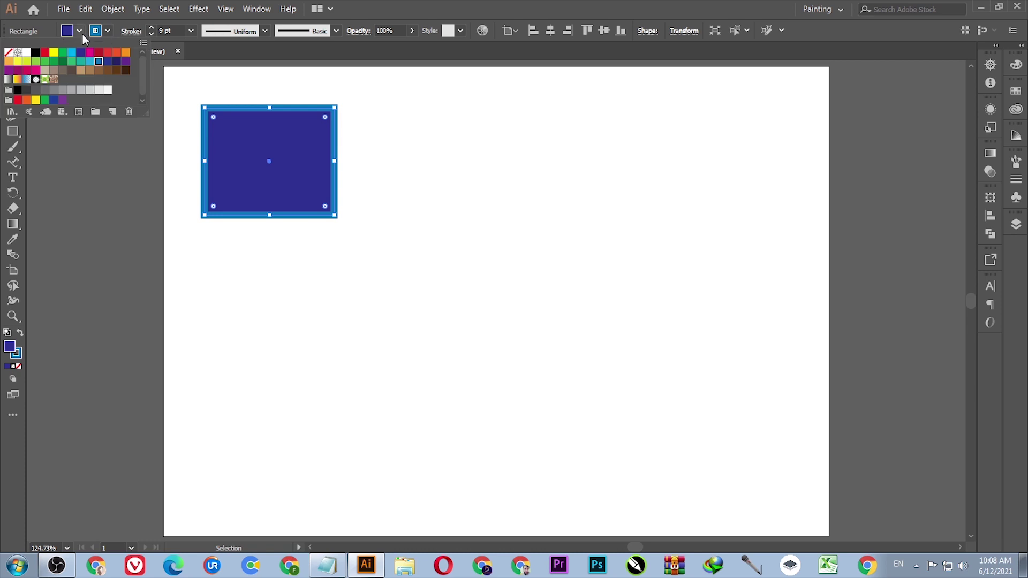
left_click(81, 33)
left_click(79, 33)
left_click(44, 53)
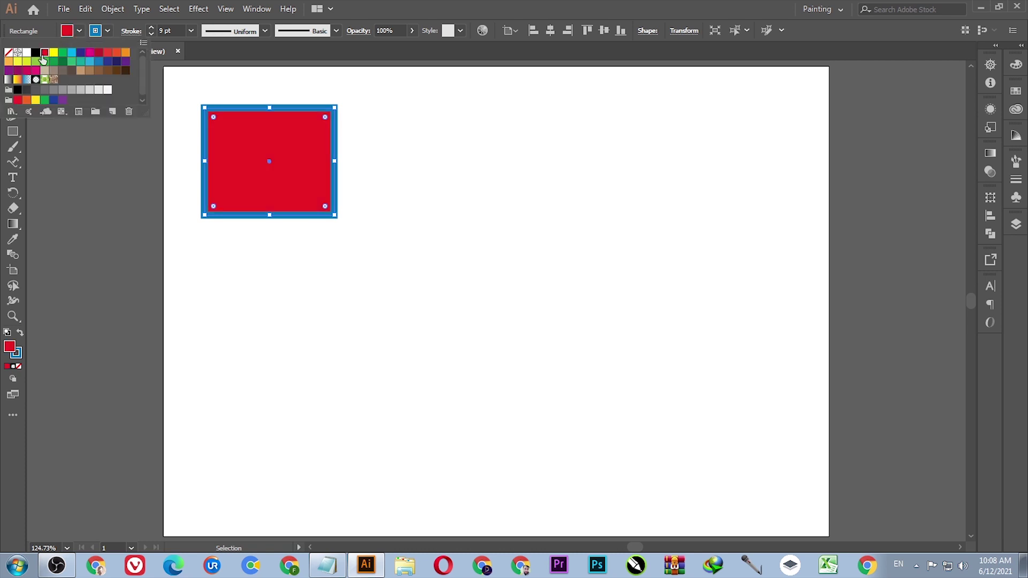
left_click(186, 108)
left_click(187, 108)
left_click(273, 162)
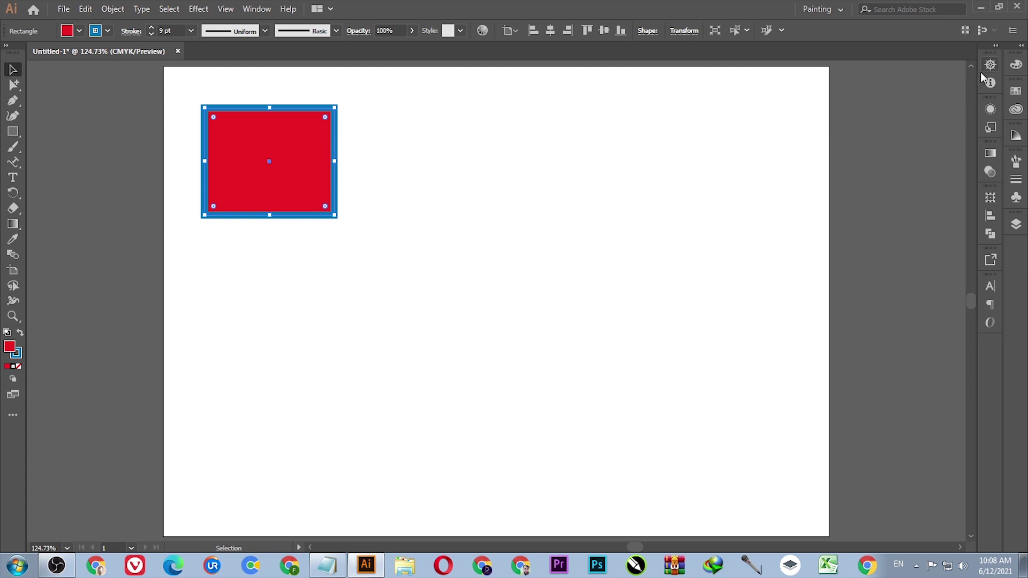
- Reorder the rectangle's appearance attributes so the fill sits above the stroke
left_click(991, 177)
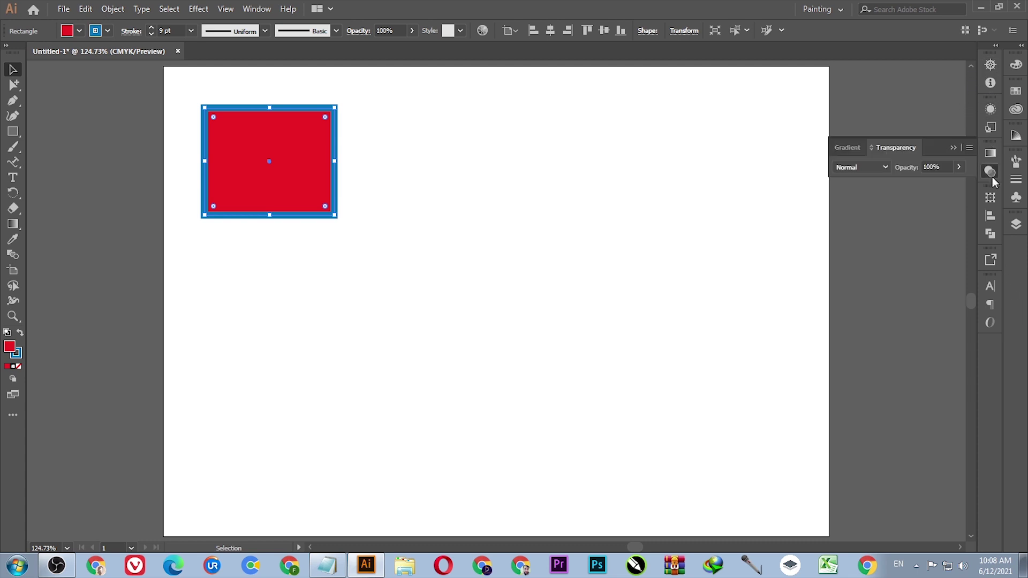
left_click(992, 167)
left_click(991, 110)
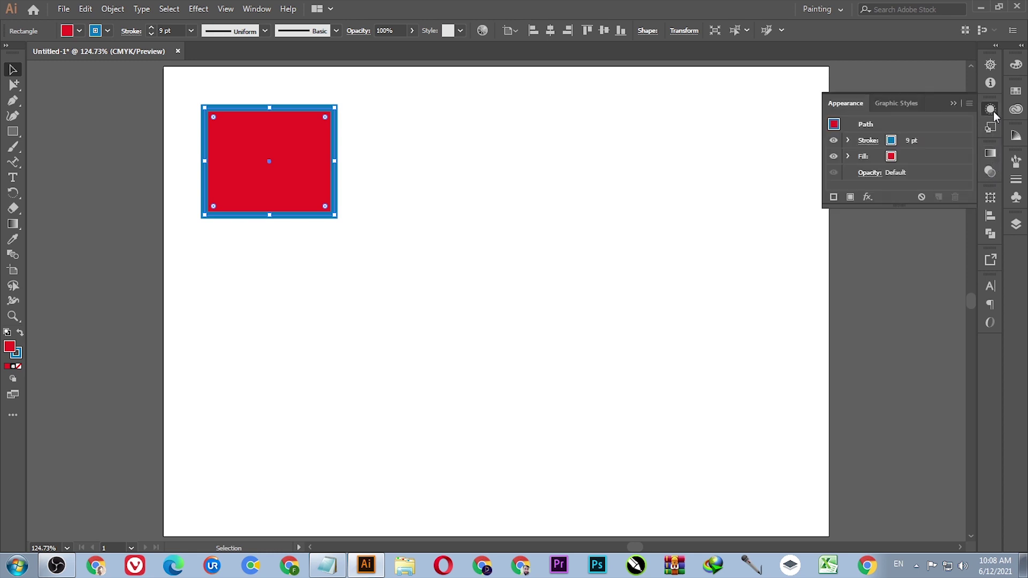
left_click(937, 154)
left_click_drag(938, 155, 938, 134)
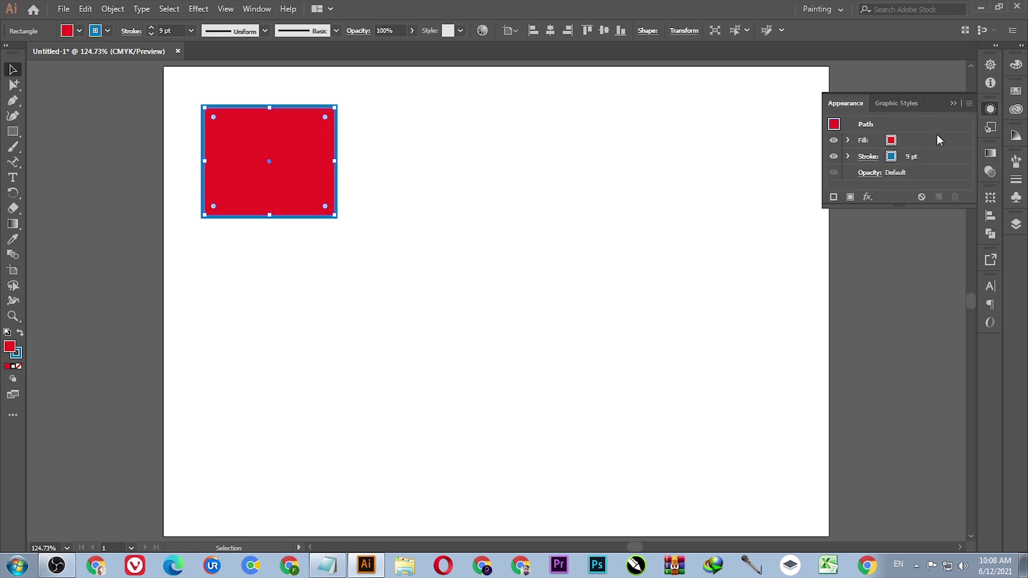
left_click(557, 139)
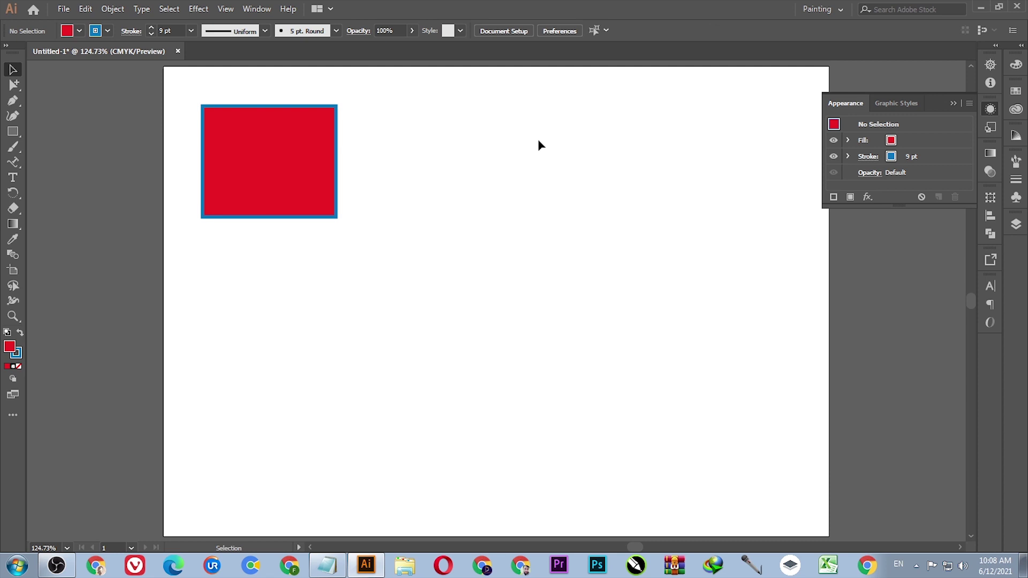
- Round all four corners of the rectangle to a radius of about 0.23 in and move it slightly upward
left_click(271, 155)
left_click_drag(213, 123, 221, 130)
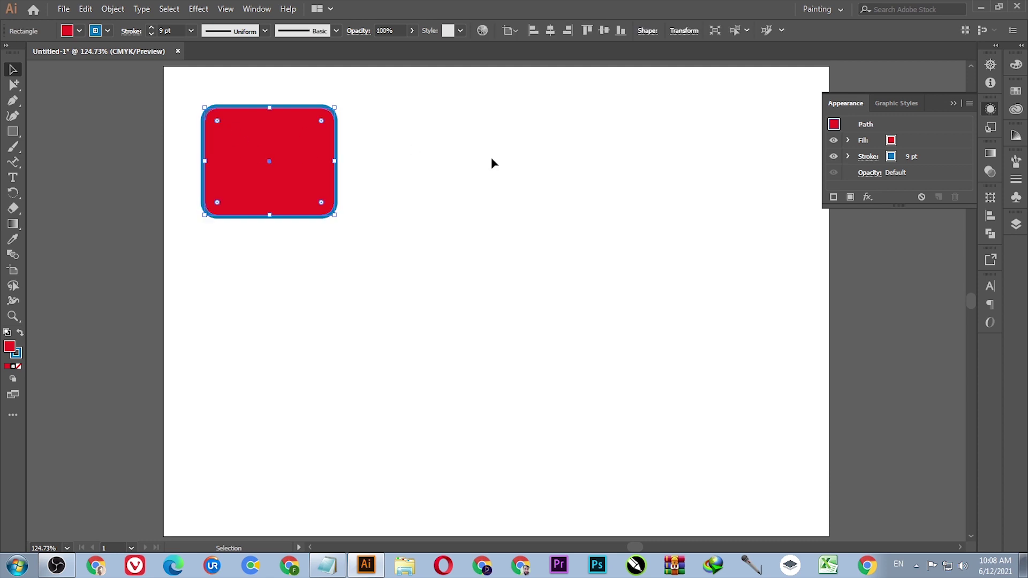
left_click(492, 163)
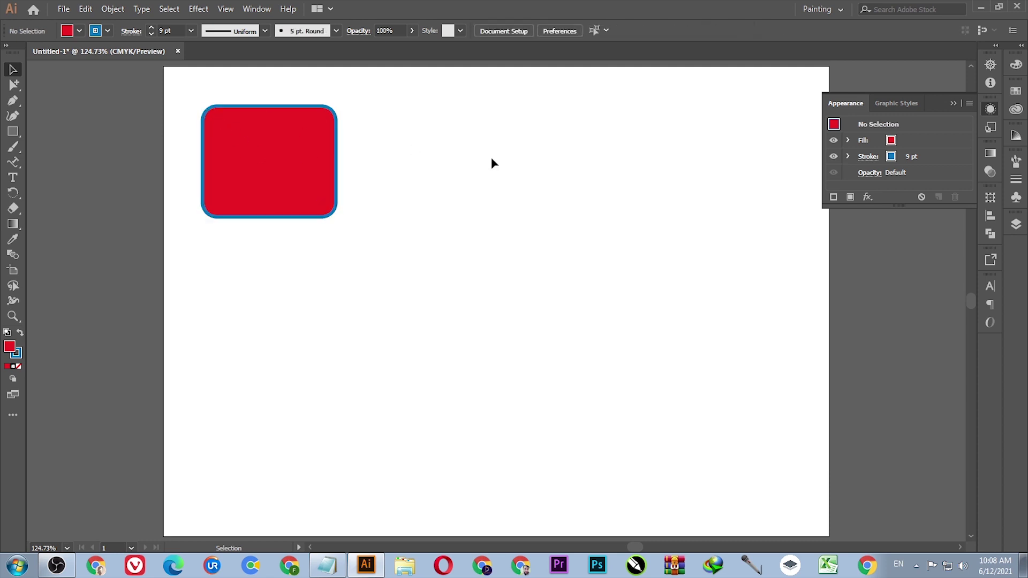
left_click(950, 101)
left_click_drag(236, 155, 261, 138)
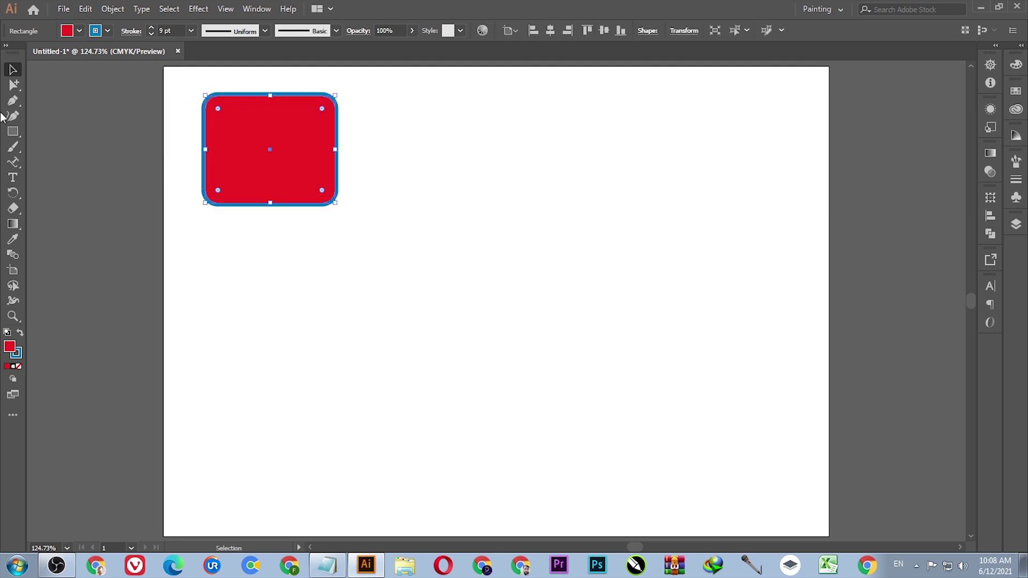
- Use the Direct Selection tool to reduce the radius of all four rectangle corners to 0 in
left_click(13, 86)
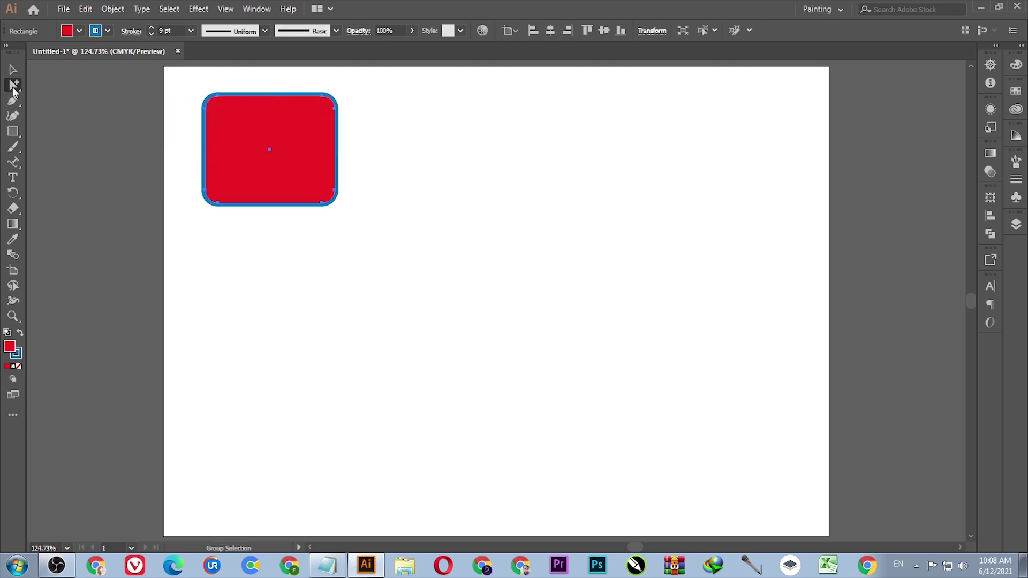
left_click_drag(13, 86, 59, 83)
left_click(390, 135)
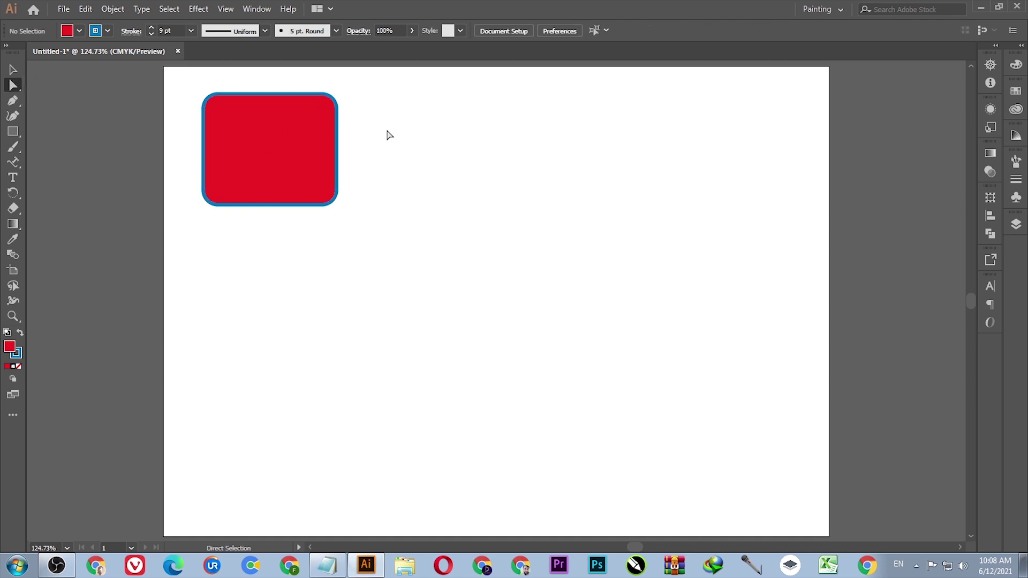
scroll(305, 152, "up", 1)
left_click(269, 138)
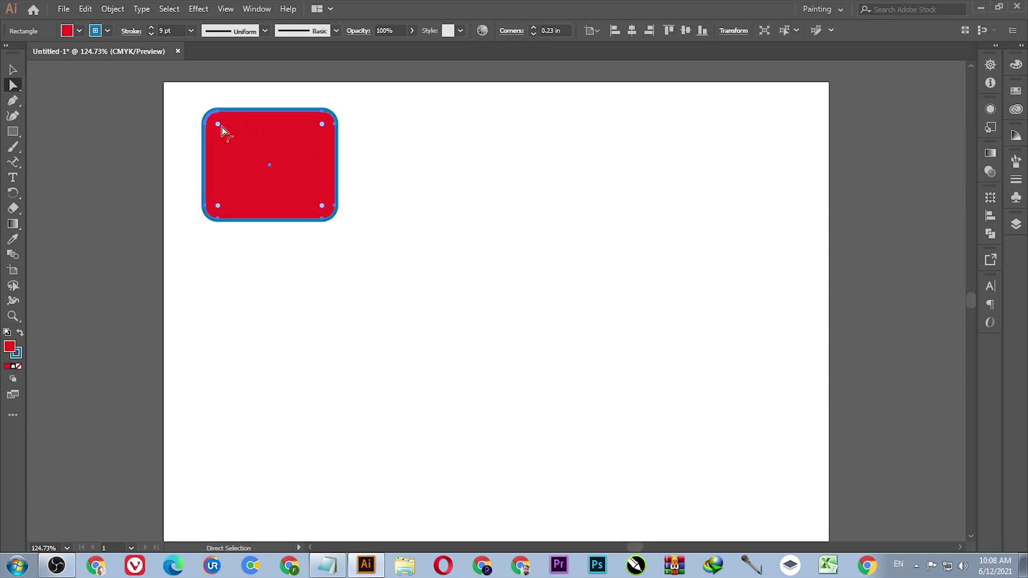
left_click_drag(218, 127, 194, 115)
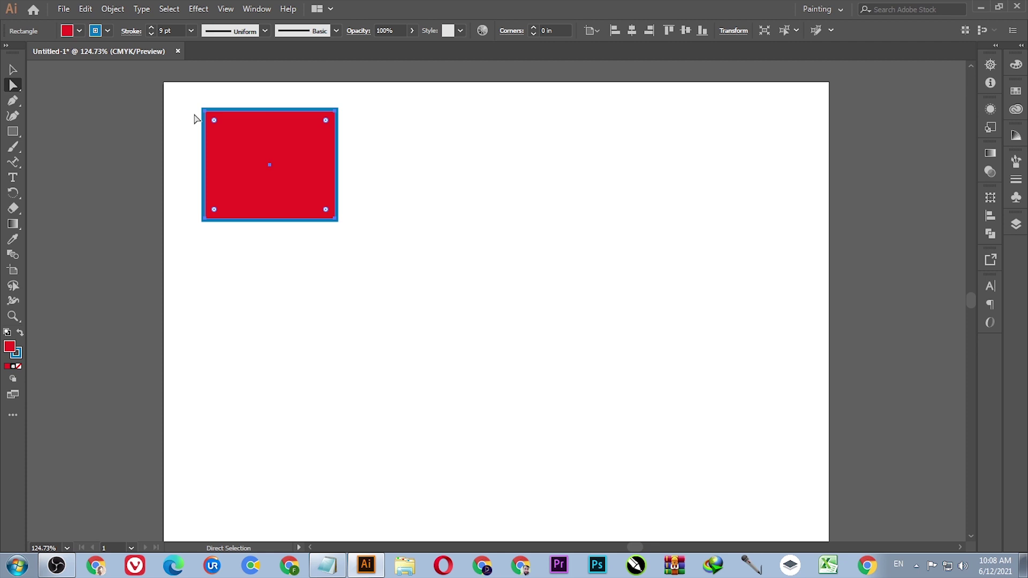
- Round only the rectangle's upper-right corner to a radius of about 1.89 in, then deselect the shape
left_click(364, 128)
left_click(325, 113)
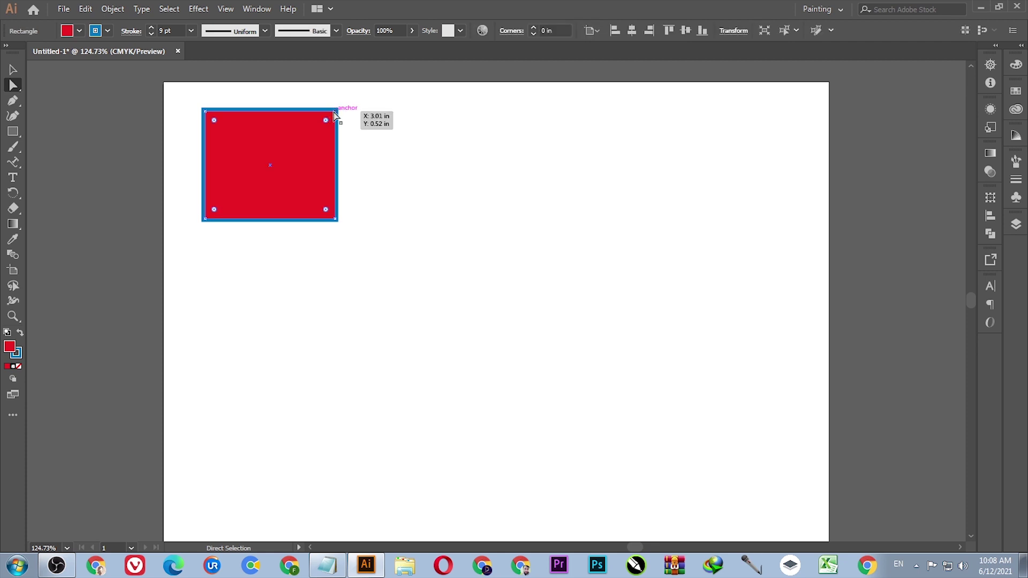
left_click(335, 114)
left_click_drag(326, 120, 209, 255)
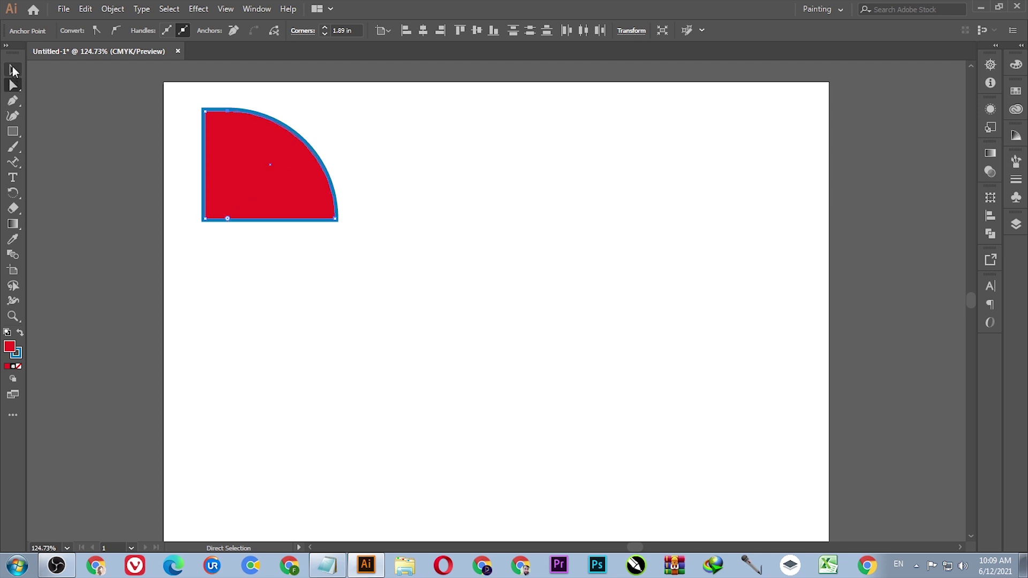
left_click(13, 69)
left_click(60, 146)
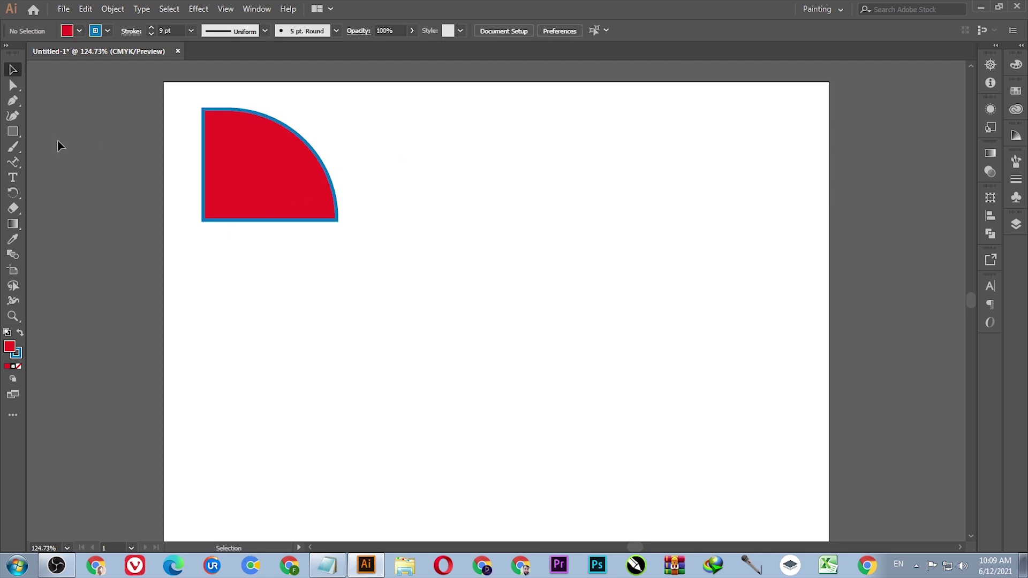
- Draw a closed, rounded four-point blob to the right of the red shape with the Curvature tool
left_click(14, 116)
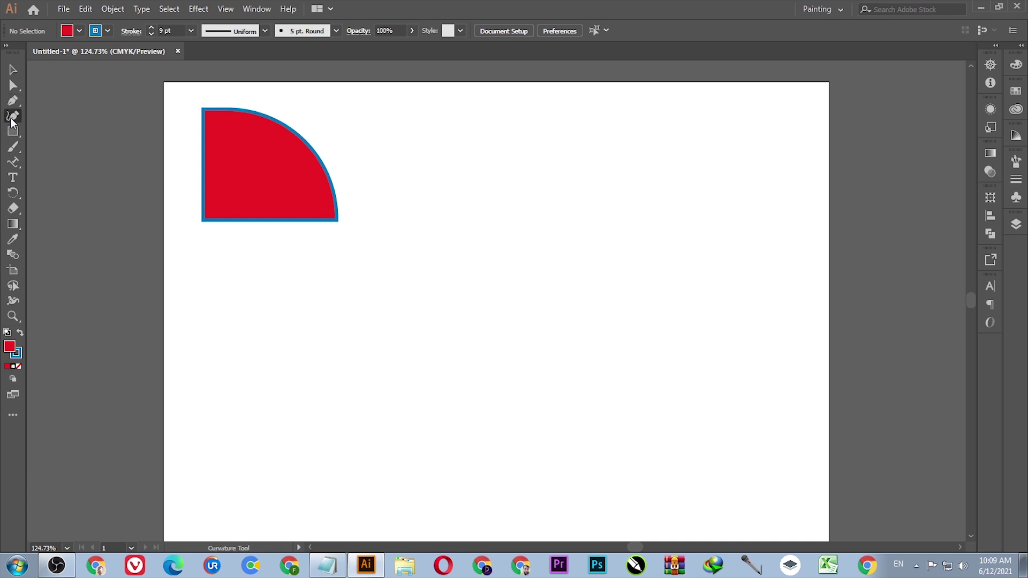
left_click(357, 174)
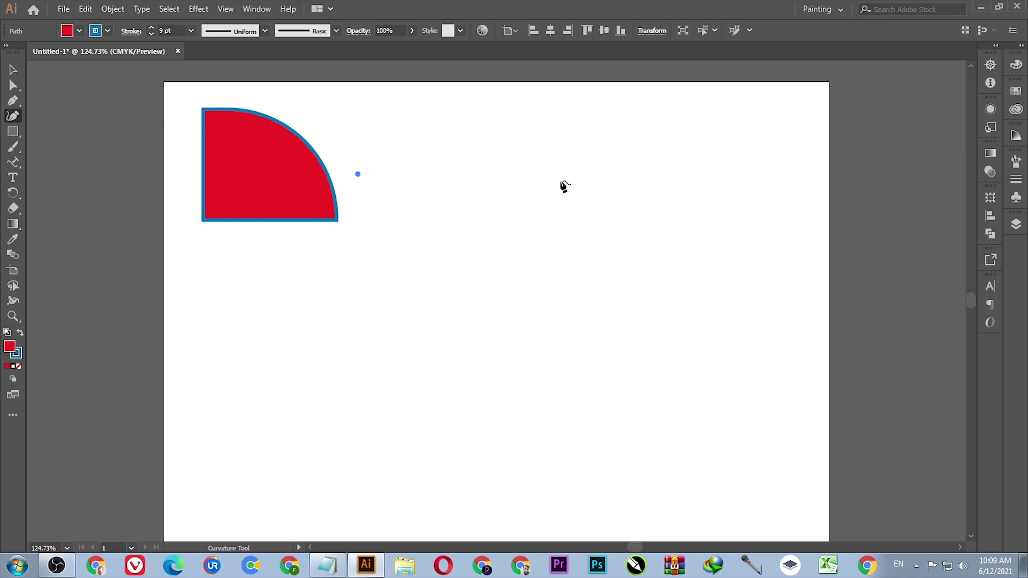
left_click(563, 179)
left_click(530, 320)
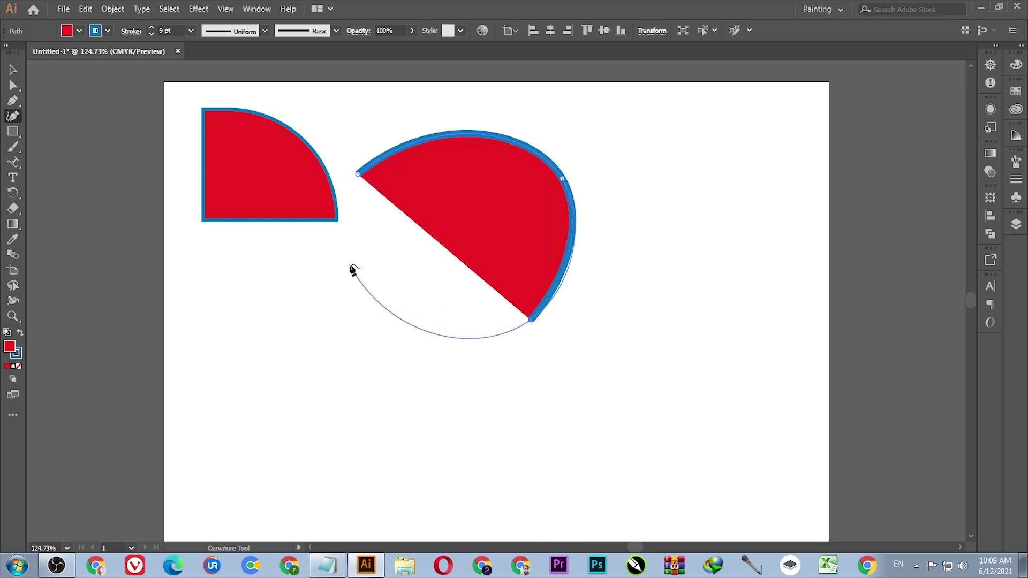
left_click(348, 246)
left_click(358, 174)
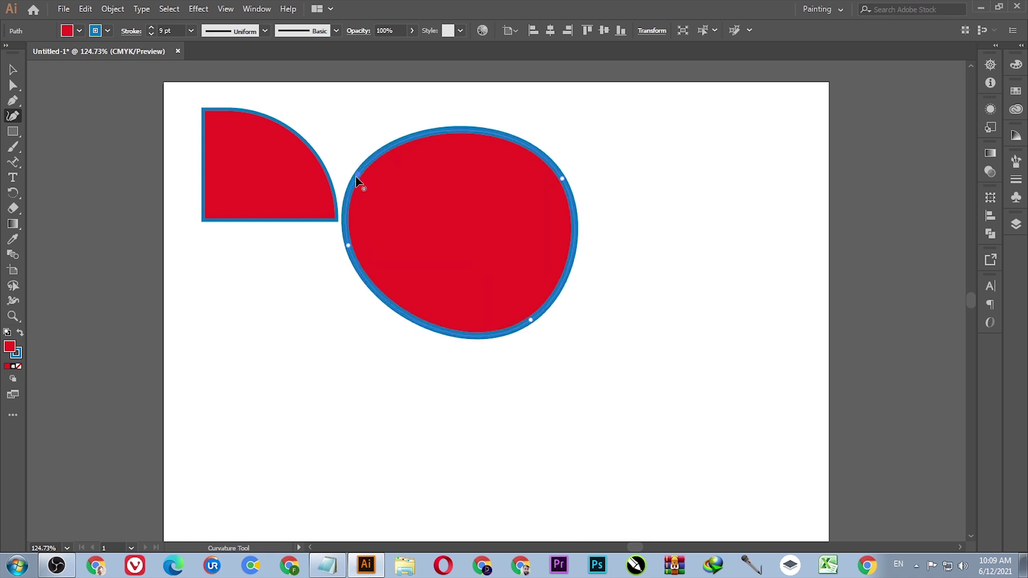
- Remove the stroke from both red shapes and reposition the blob with a gap beside the quarter-round shape
left_click(12, 68)
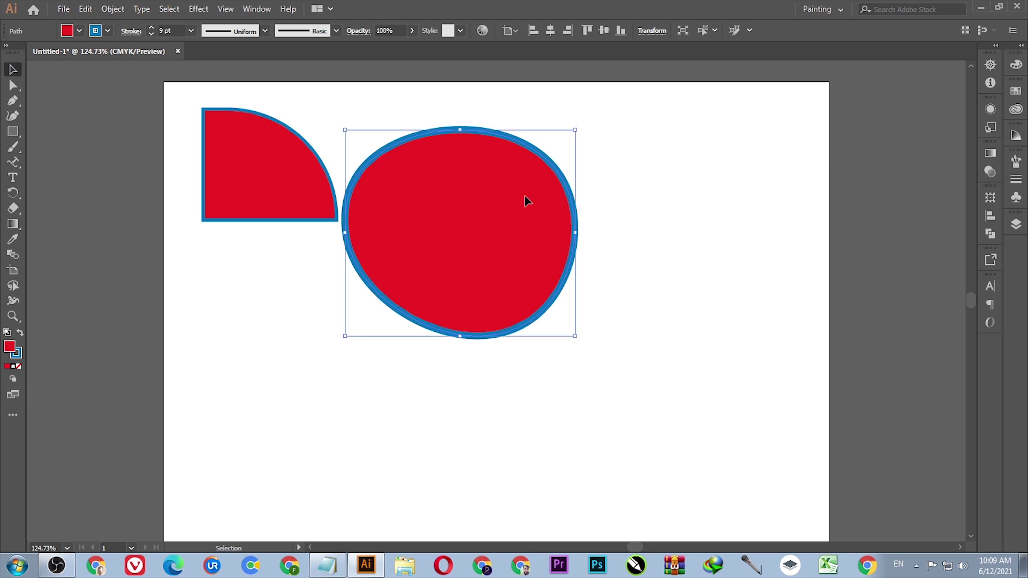
left_click_drag(525, 200, 574, 179)
left_click_drag(164, 144, 443, 220)
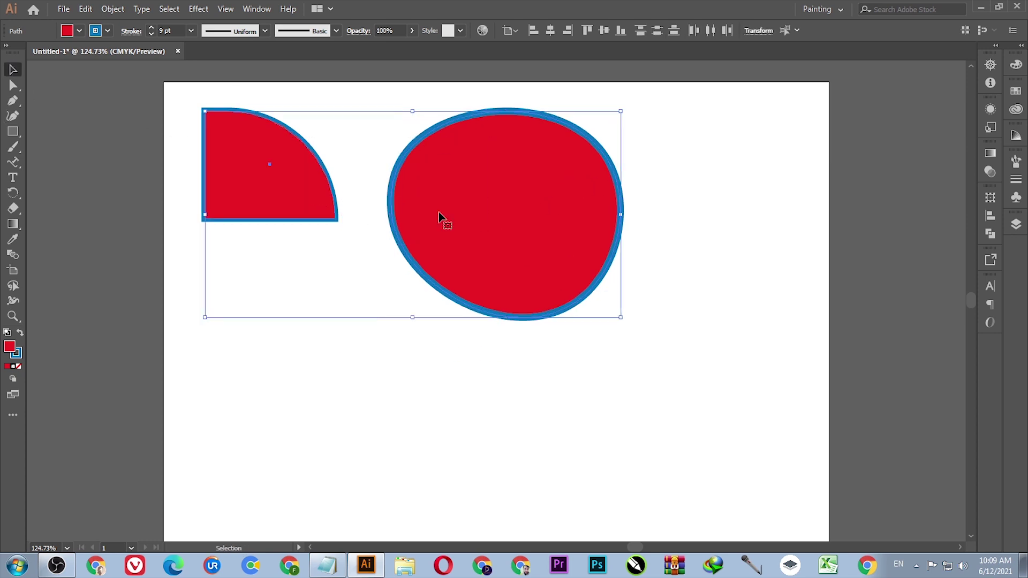
left_click(107, 31)
left_click(54, 52)
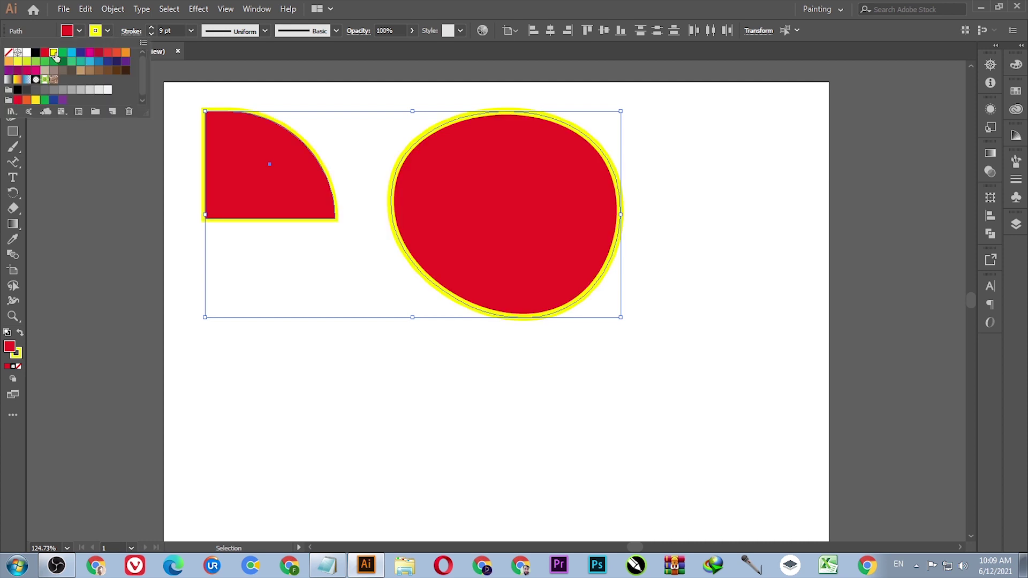
left_click(9, 53)
left_click(115, 176)
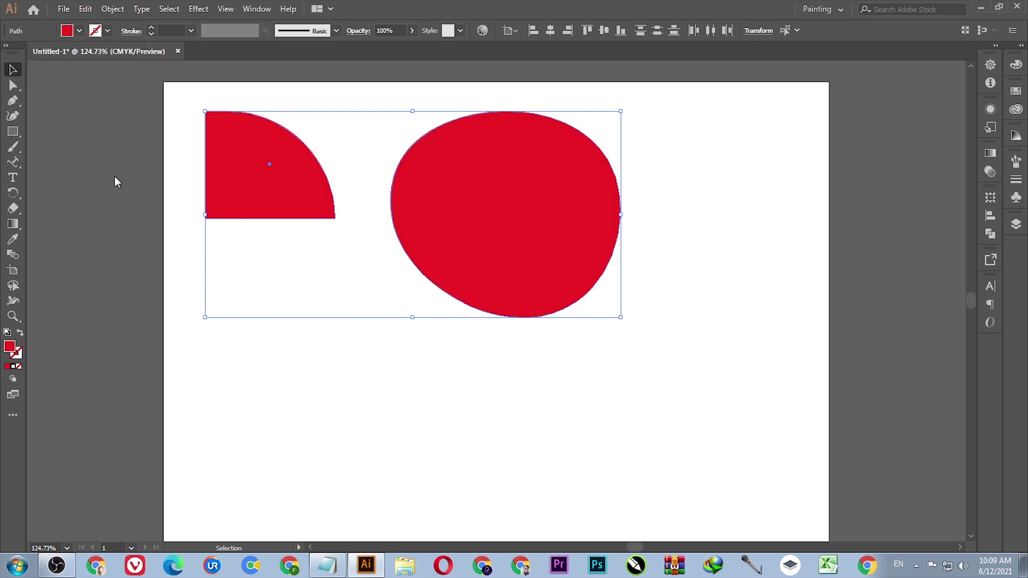
left_click(115, 176)
left_click_drag(516, 220, 492, 205)
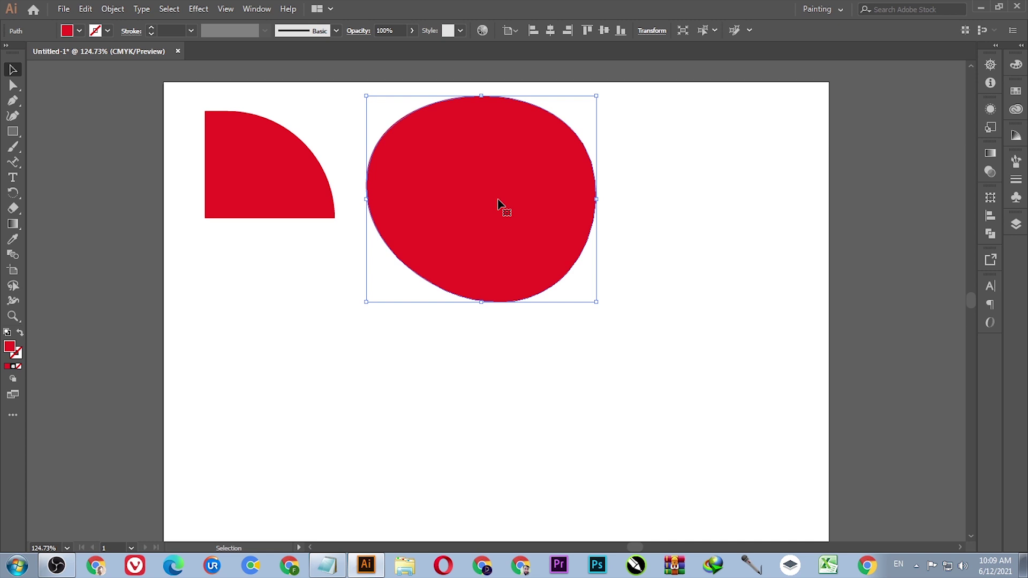
left_click(147, 222)
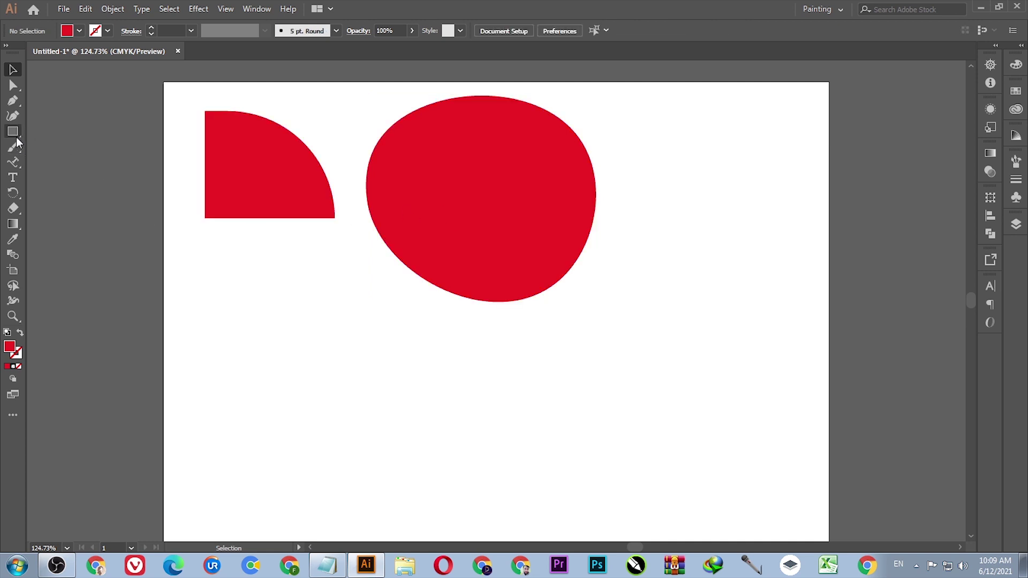
- Draw a rectangle to the right of the blob and a circle about 1.58 in across beneath it
left_click(15, 133)
mouse_move(605, 115)
left_mouse_down()
mouse_move(659, 161)
mouse_move(762, 215)
left_mouse_up()
left_click_drag(8, 134, 38, 145)
mouse_move(675, 269)
left_mouse_down()
mouse_move(810, 379)
mouse_move(764, 361)
mouse_move(789, 380)
mouse_move(694, 315)
left_mouse_up()
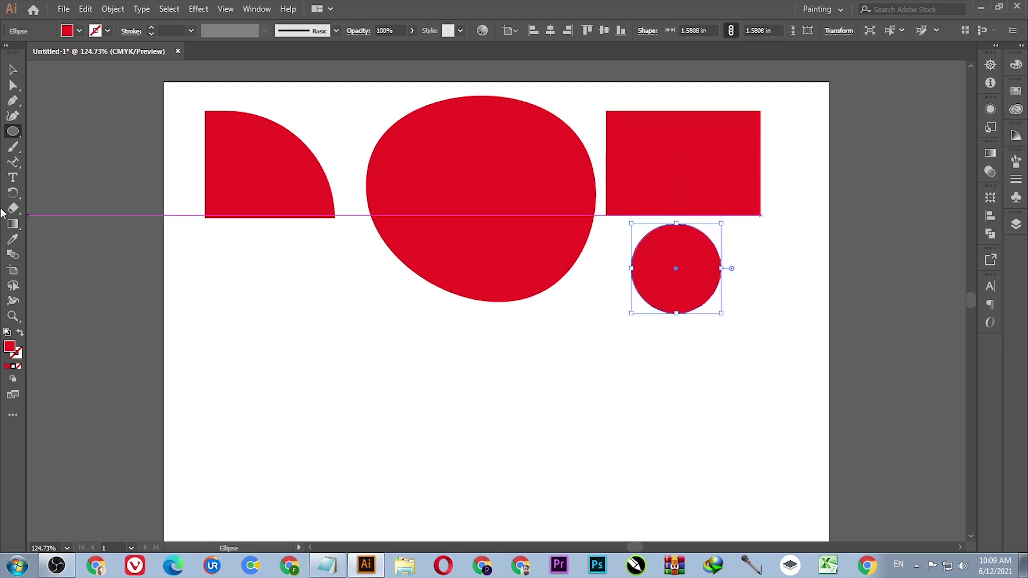
- Draw a hexagon below and left of the circle and a five-pointed star below the quarter-round shape
left_click_drag(13, 130, 53, 163)
left_click_drag(591, 369, 637, 401)
left_click_drag(12, 131, 50, 178)
left_click_drag(282, 330, 344, 363)
- Draw a horizontal straight line between the star and the hexagon with the Line Segment tool
left_click_drag(13, 131, 59, 201)
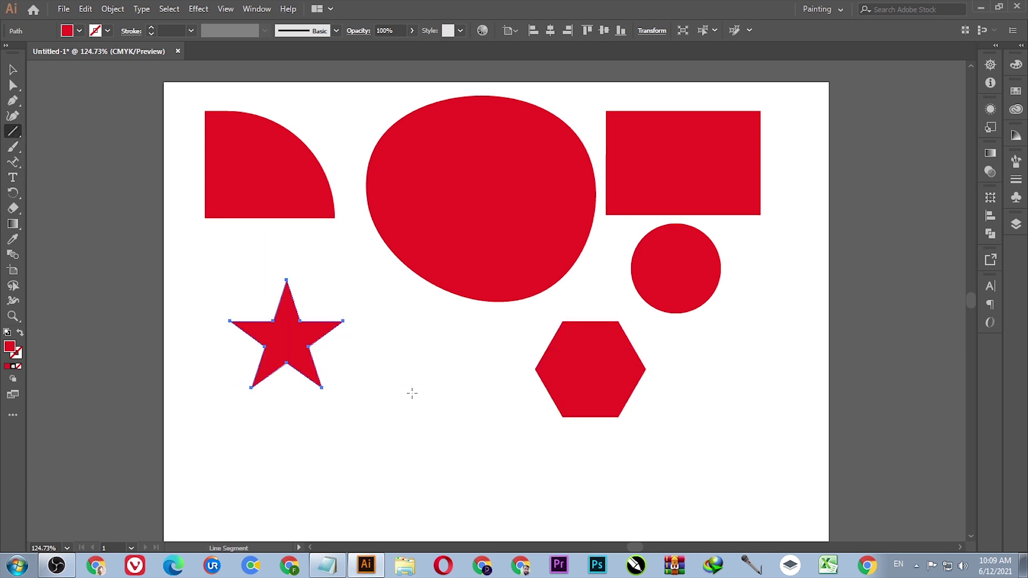
left_click_drag(354, 354, 516, 375)
left_click(12, 70)
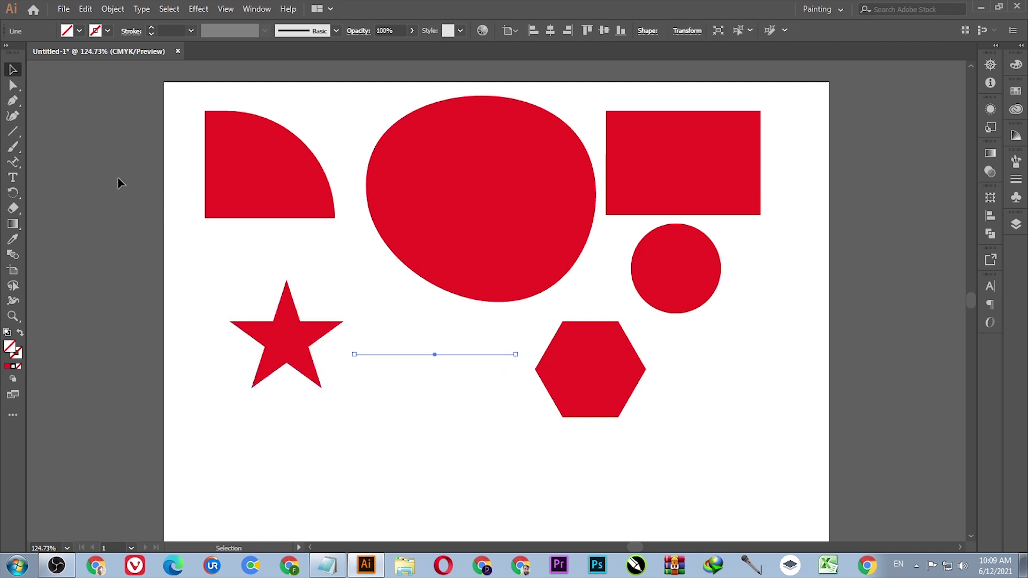
- Give the line between the star and the hexagon a light blue stroke, then deselect it
left_click(440, 347)
left_click_drag(402, 397, 419, 352)
left_click(107, 31)
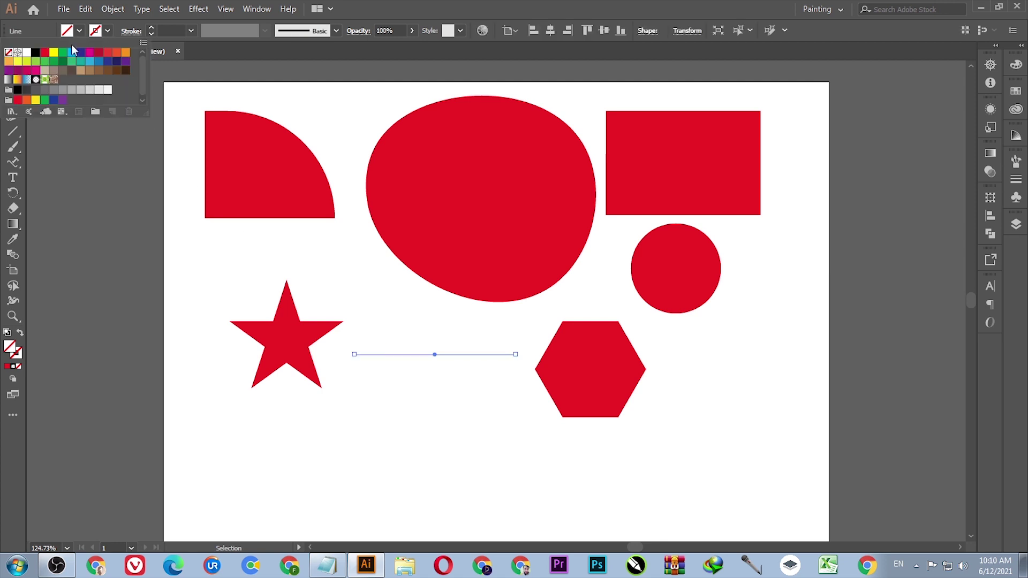
left_click(26, 52)
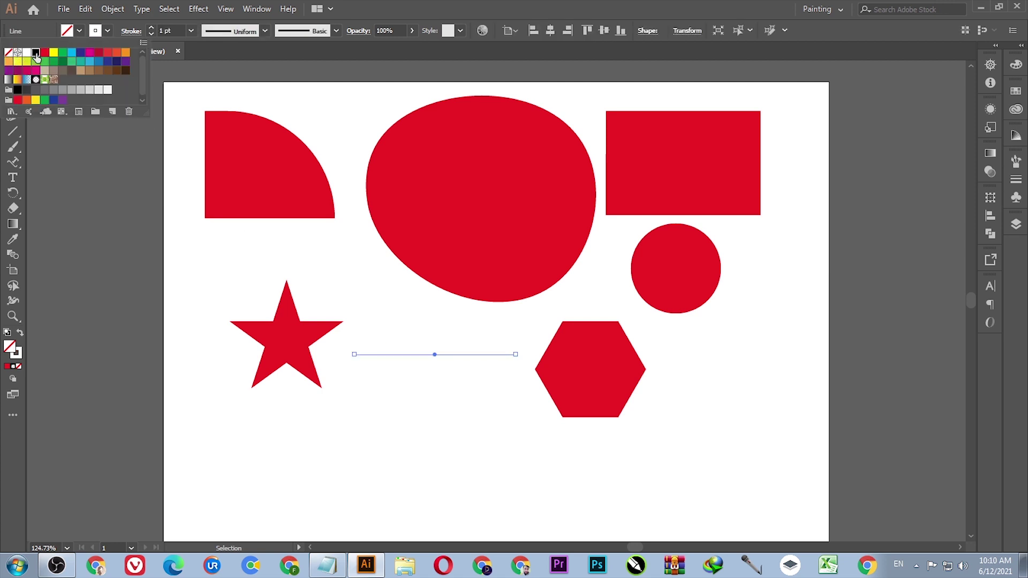
left_click(36, 52)
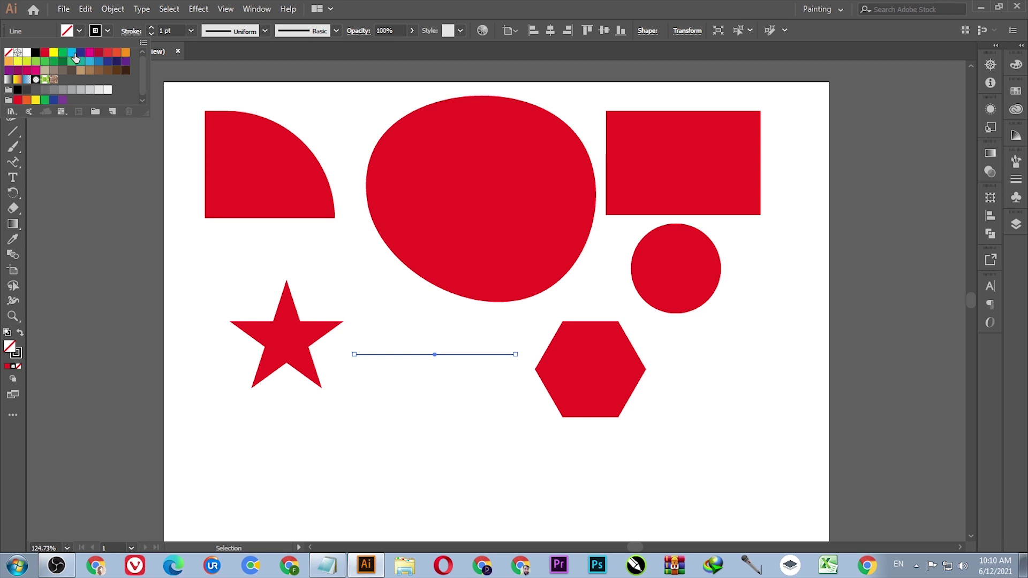
left_click(71, 53)
left_click(225, 257)
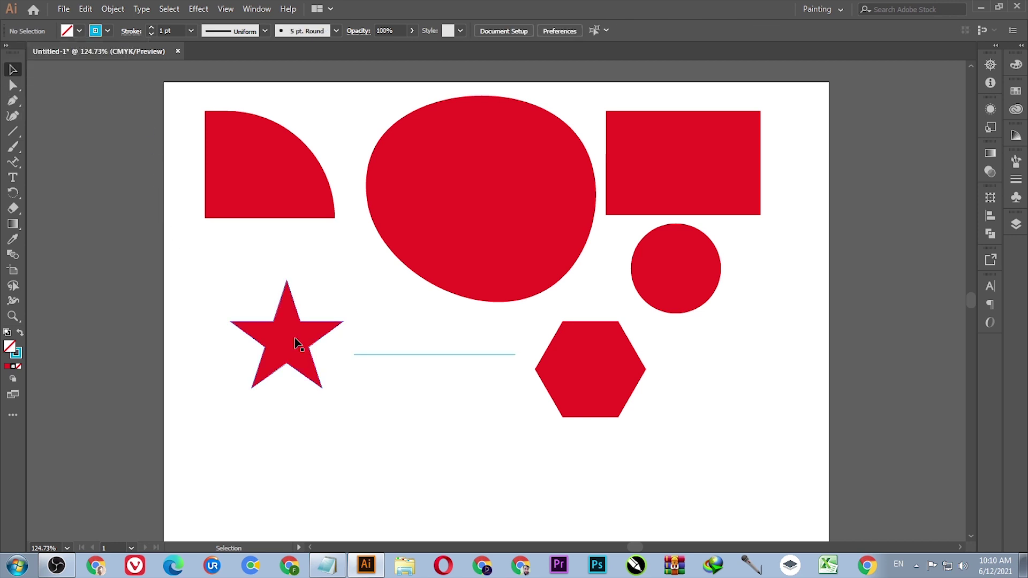
- Set the blue line's stroke weight to 7 pt and give it round caps
left_click(427, 354)
left_click(191, 31)
left_click(198, 155)
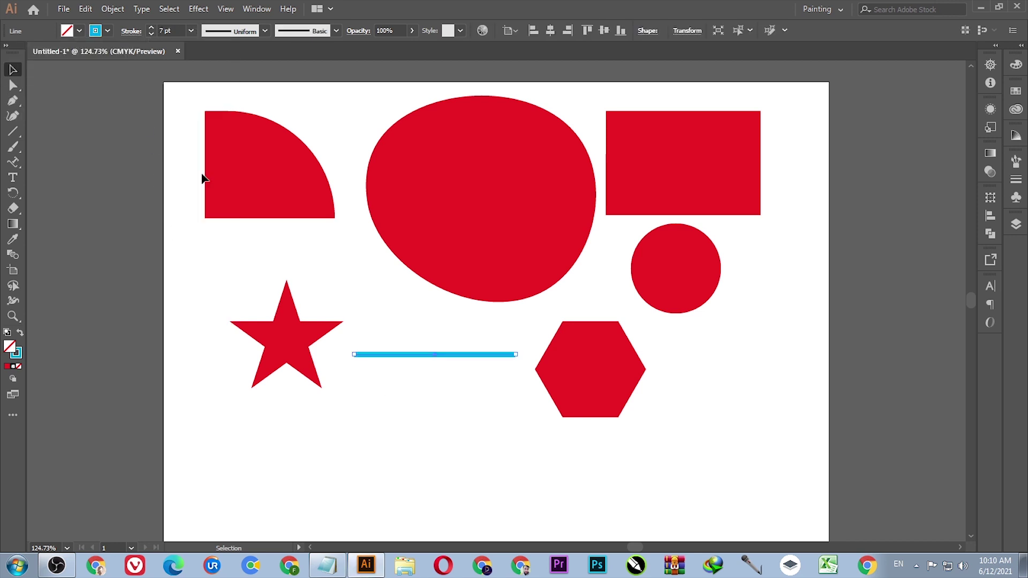
left_click(315, 276)
left_click(391, 354)
left_click(131, 31)
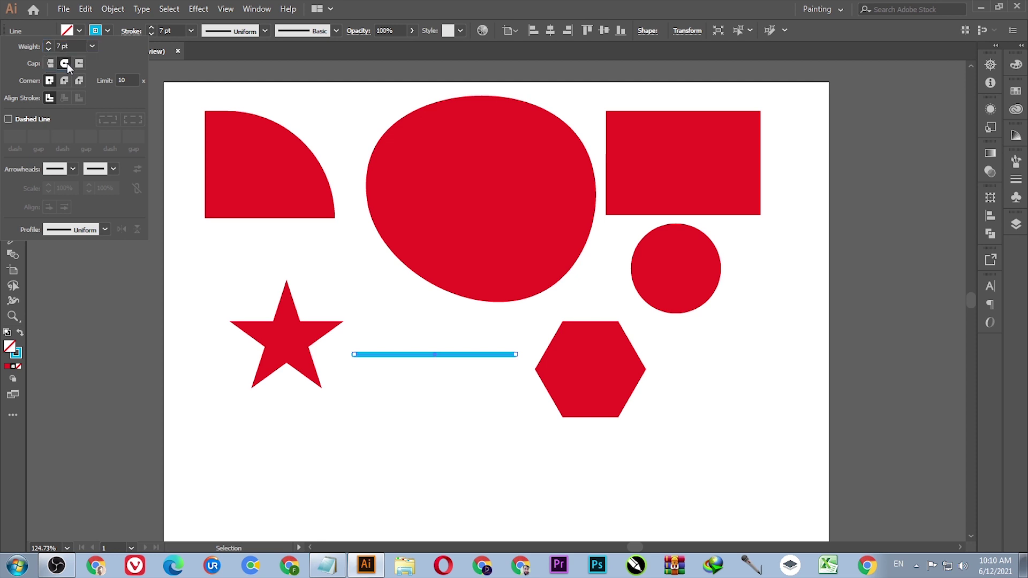
left_click(381, 330)
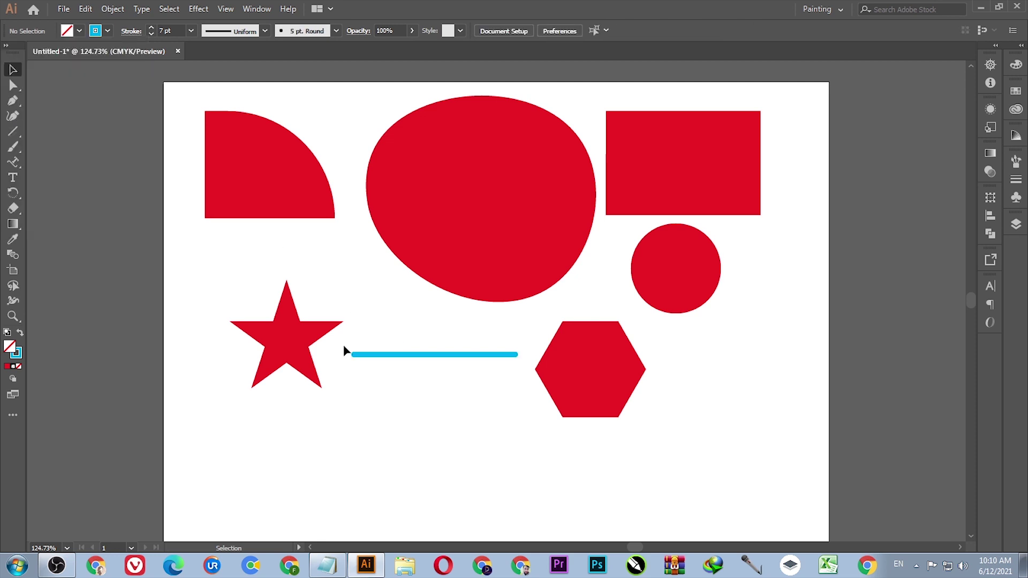
- Add the Arrow 1 arrowhead to the end of the blue line and scale it to 80%
left_click(131, 31)
left_click(381, 353)
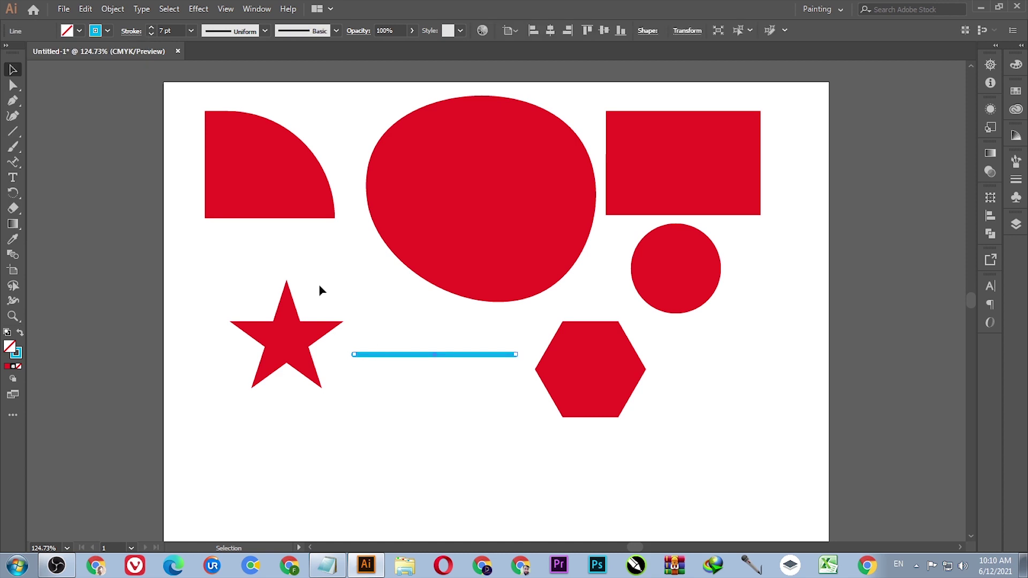
left_click(129, 32)
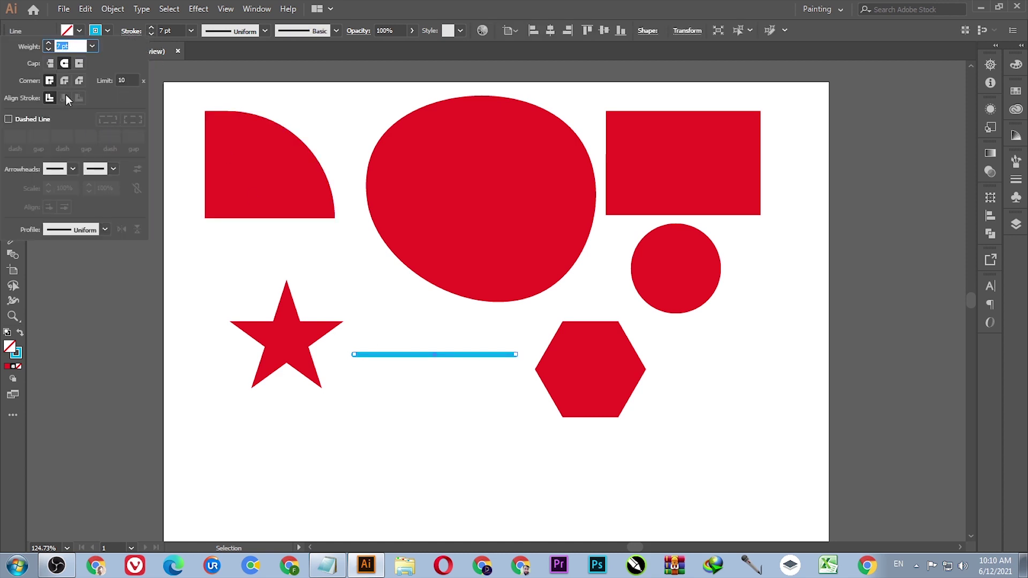
left_click(97, 168)
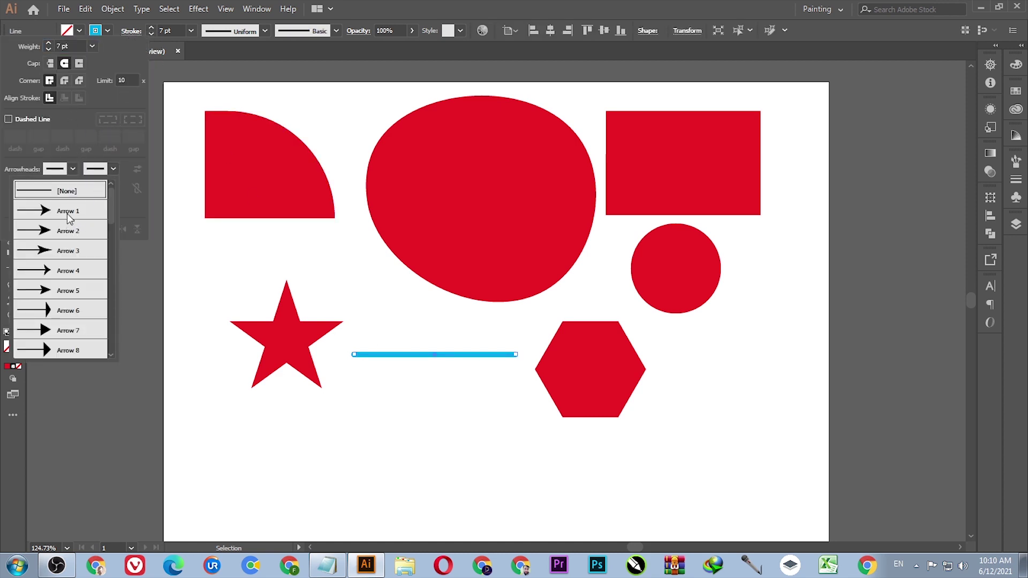
left_click(68, 213)
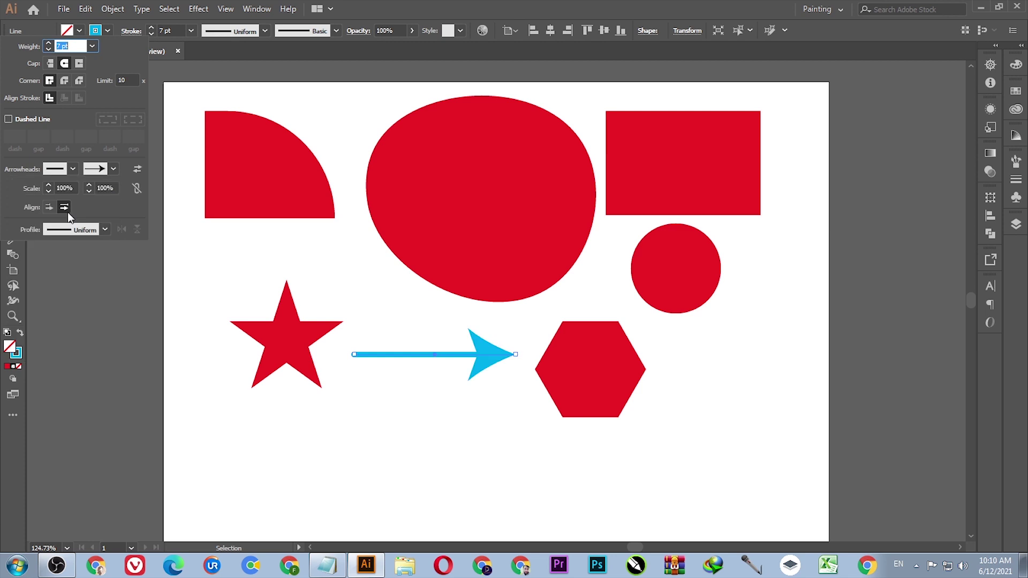
left_click(112, 188)
left_click_drag(114, 186, 86, 182)
type("80")
key("Return")
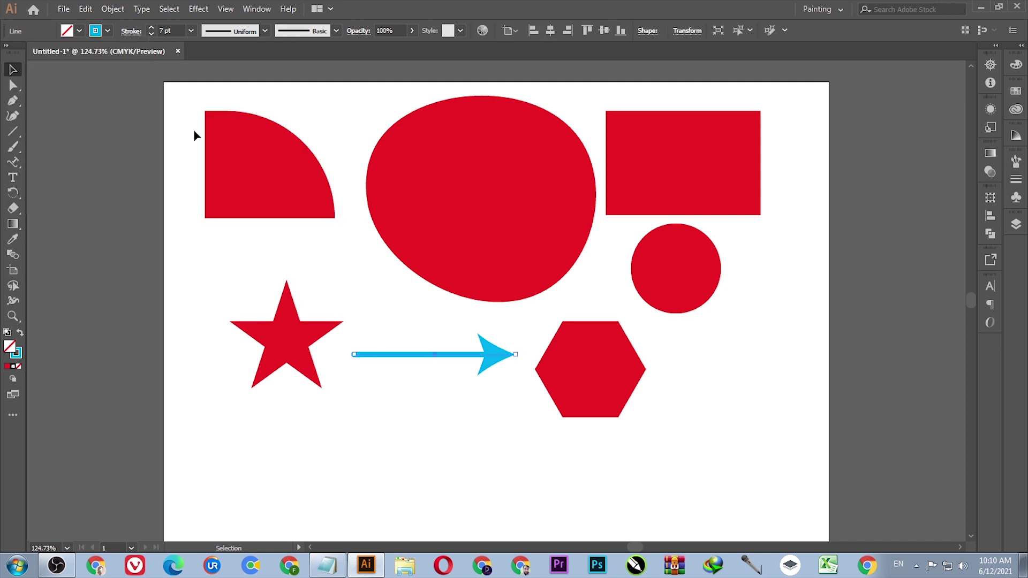
- Add the Arrow 18 feather arrowhead to the start of the blue line and scale it to 80%
left_click(132, 32)
left_click(60, 169)
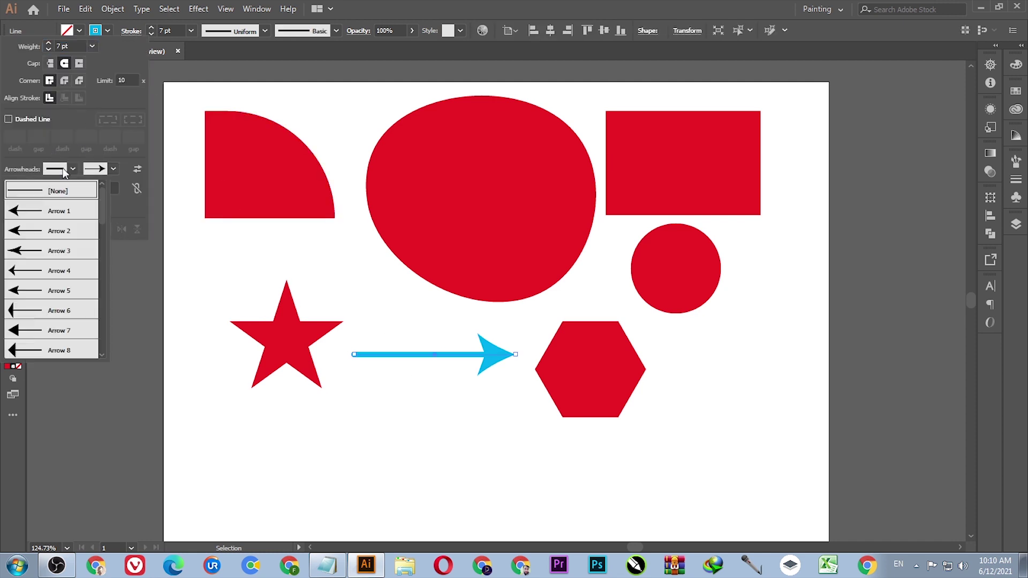
scroll(67, 274, "down", 3)
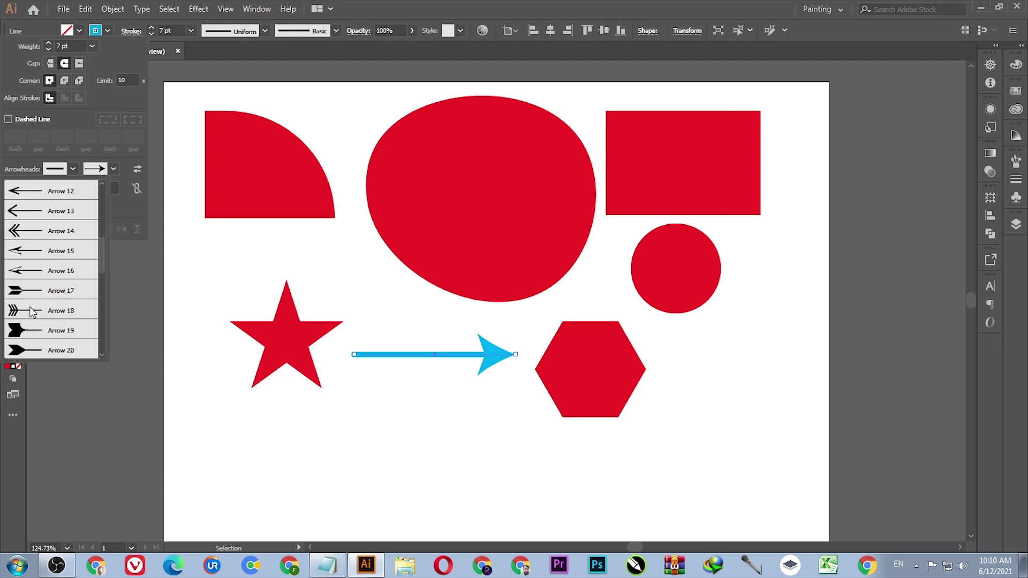
left_click(32, 308)
left_click(57, 185)
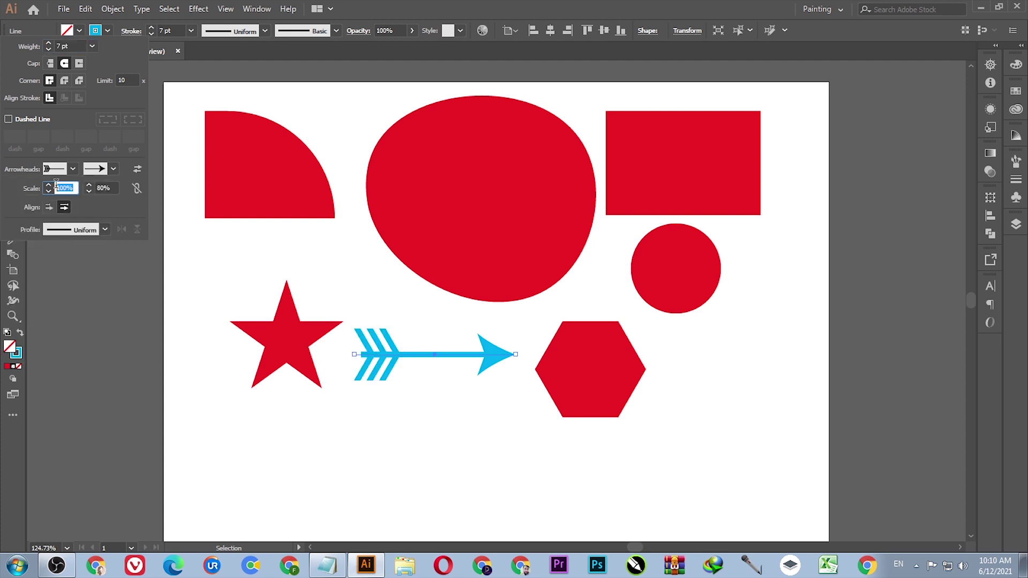
type("80")
key("Return")
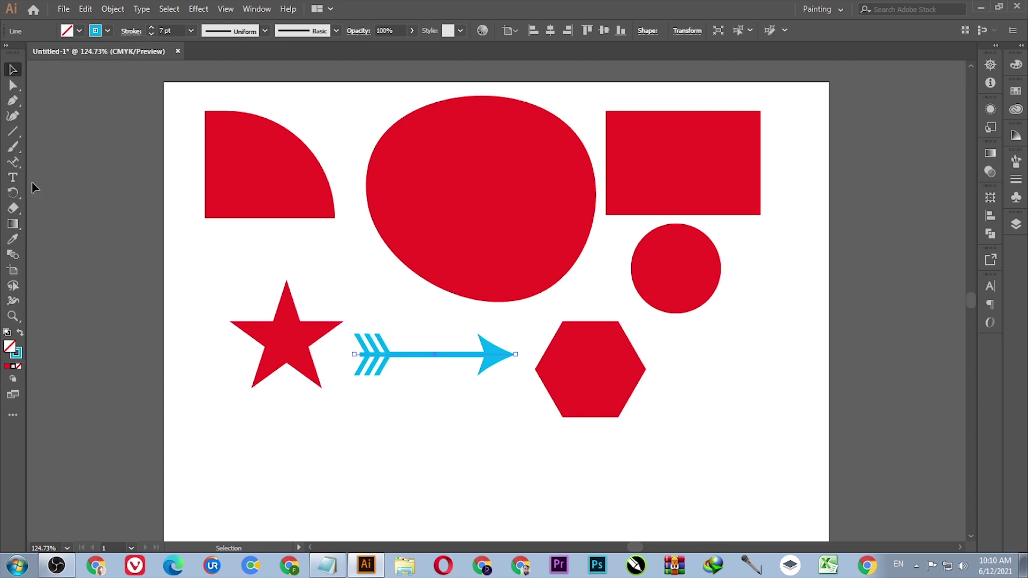
- Change the arrowhead at the start of the blue line to Arrow 32
left_click(108, 30)
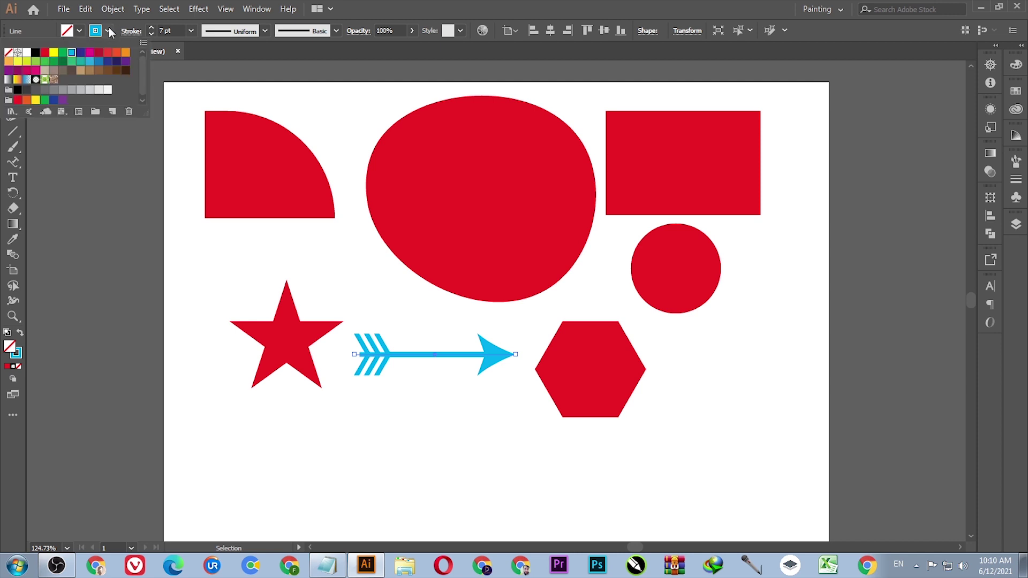
left_click(108, 30)
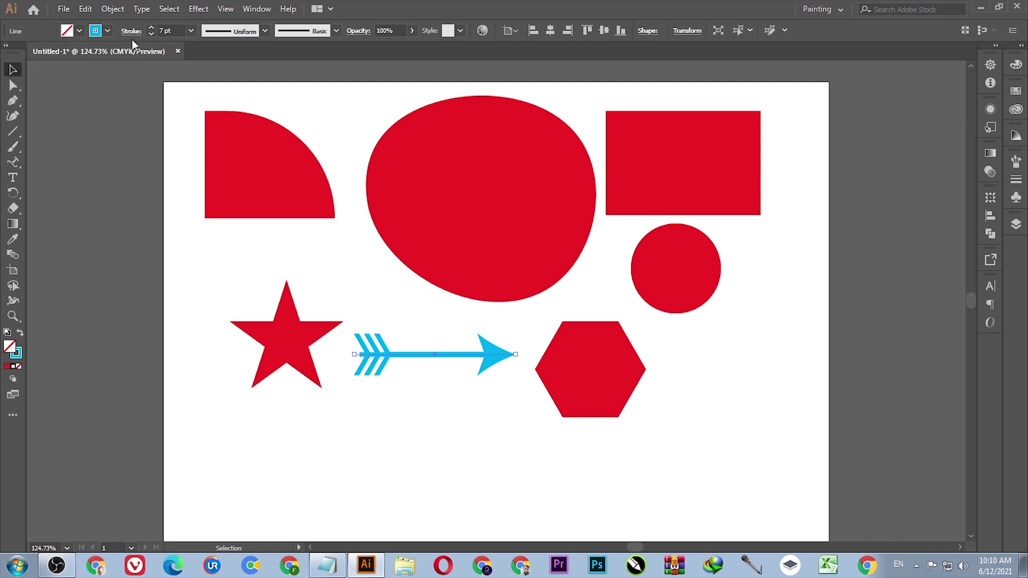
left_click(123, 32)
left_click(73, 169)
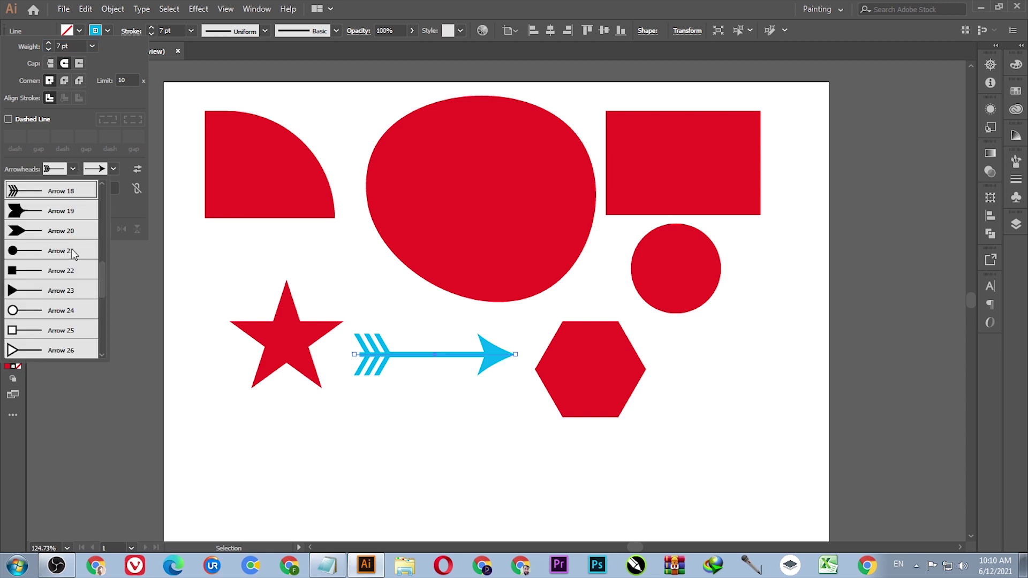
scroll(72, 289, "down", 6)
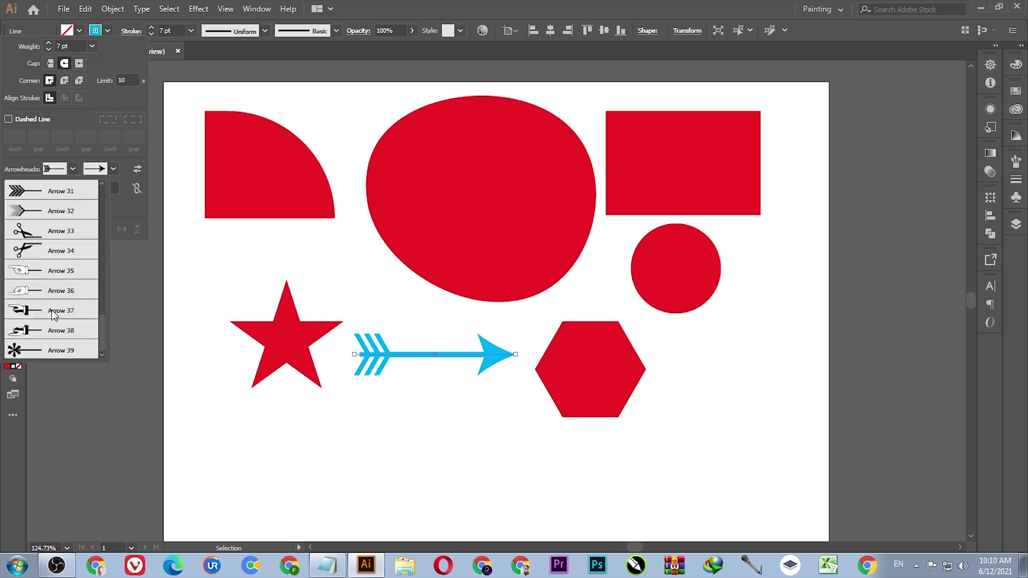
left_click(45, 214)
left_click(349, 295)
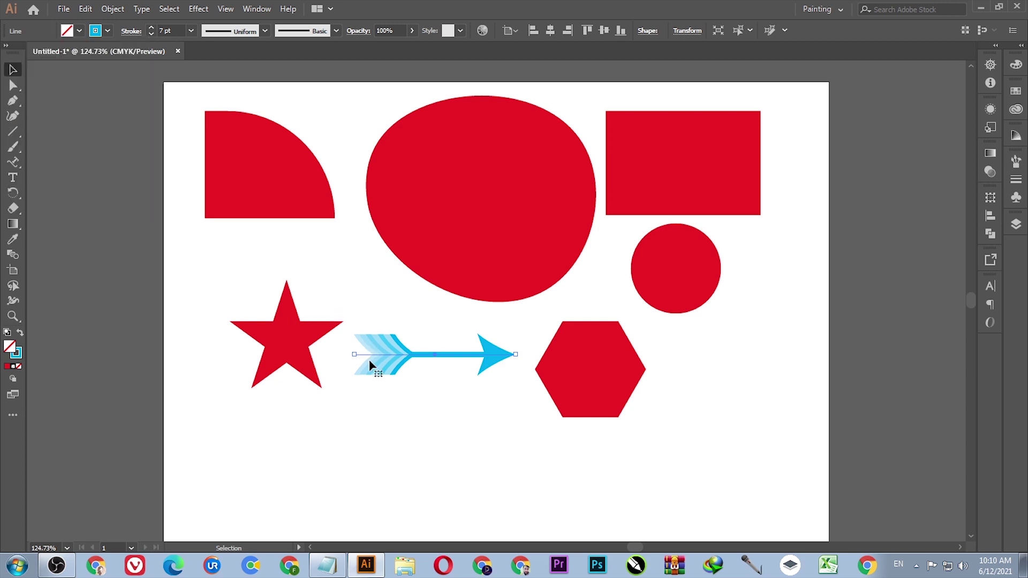
- Try a 12 pt stroke weight on the blue arrow, then undo the change
left_click(373, 386)
left_click(364, 343)
left_click(191, 31)
left_click(211, 240)
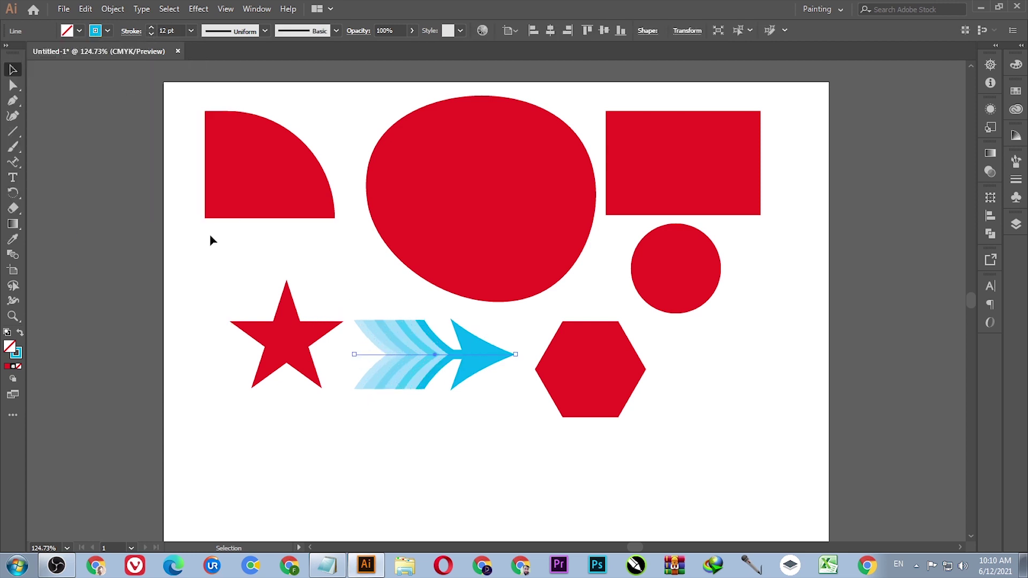
key("ctrl+z")
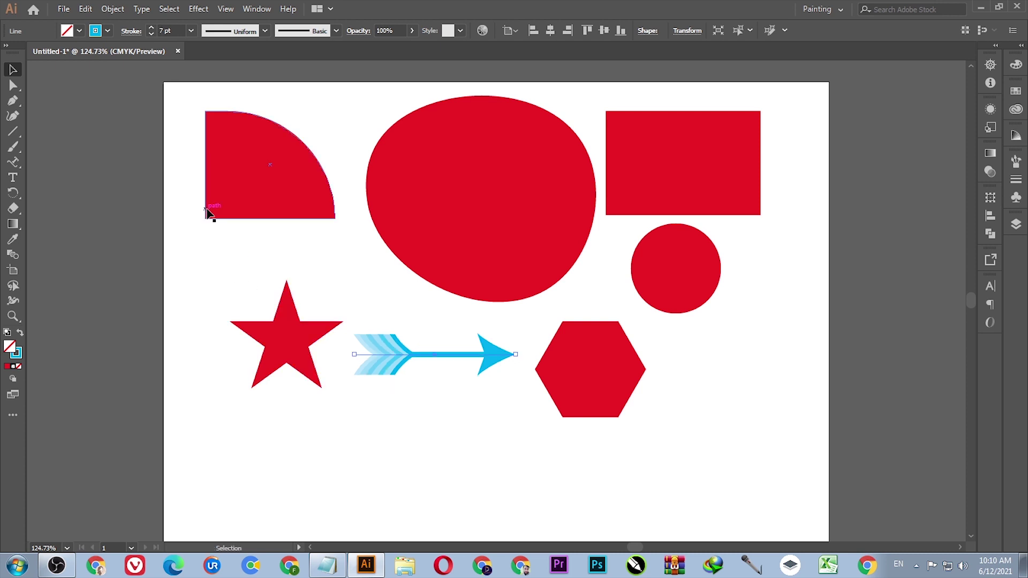
- Deselect the arrow and paint a freehand letter M below the star with the Paintbrush tool
left_click(222, 268)
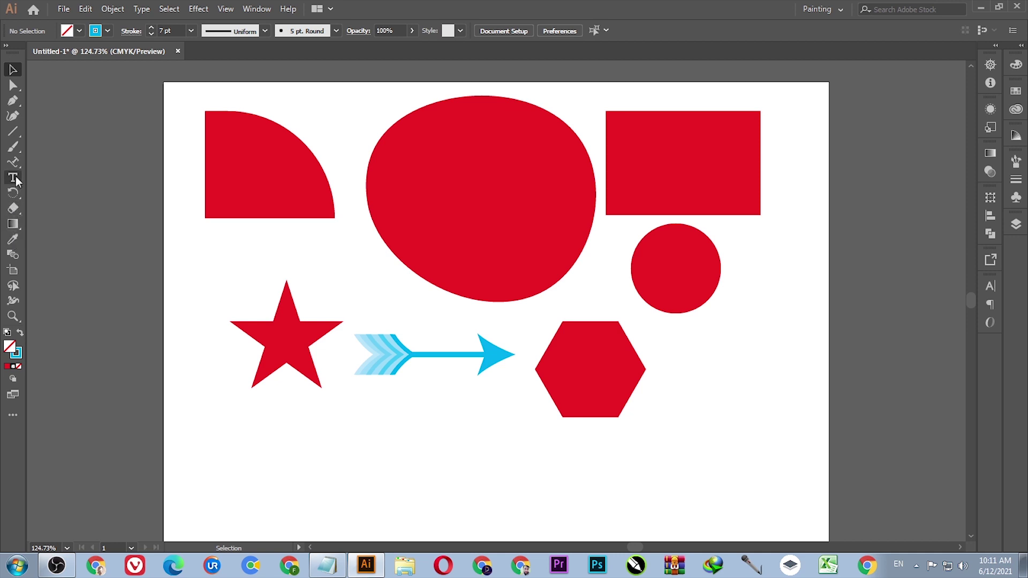
left_click(15, 140)
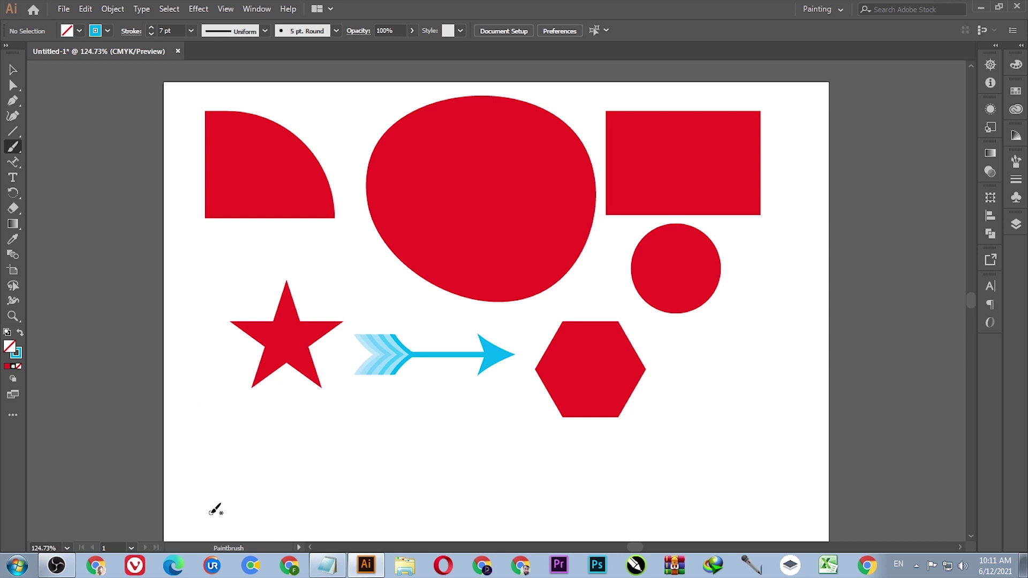
left_click_drag(210, 513, 230, 431)
mouse_move(295, 458)
left_mouse_down()
mouse_move(336, 420)
mouse_move(326, 503)
left_mouse_up()
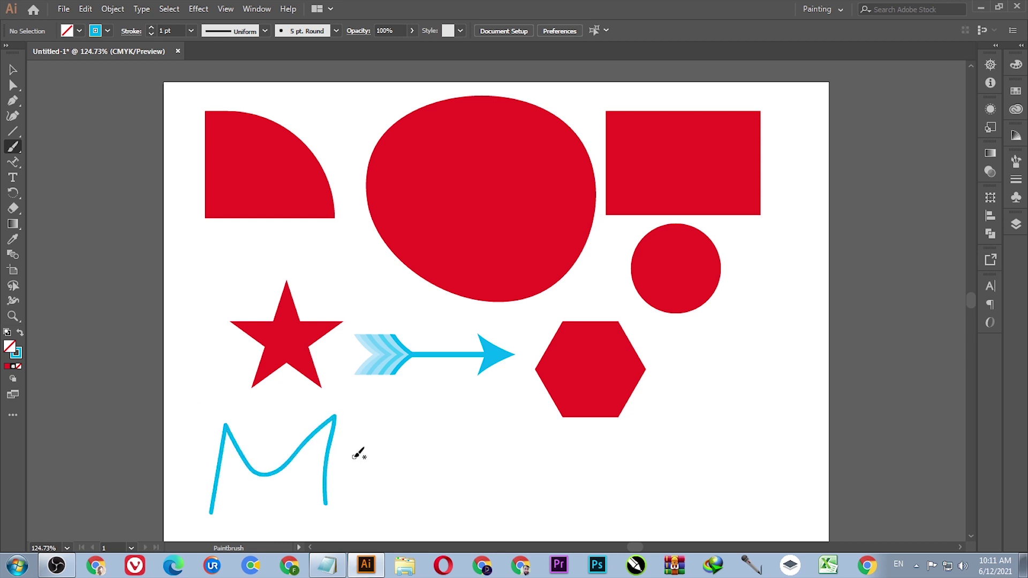
- Paint a wavy curve, a small letter m, a tall crossed loop and small dots beside the letter M with the Paintbrush
mouse_move(375, 476)
left_mouse_down()
mouse_move(396, 413)
mouse_move(446, 441)
mouse_move(467, 486)
mouse_move(515, 434)
left_mouse_up()
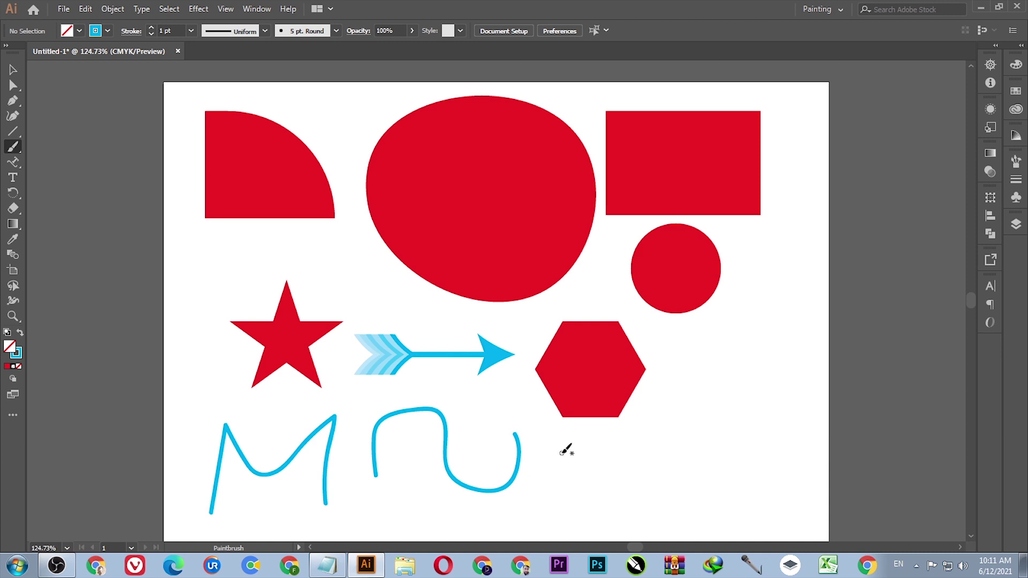
mouse_move(561, 453)
left_mouse_down()
mouse_move(567, 477)
mouse_move(578, 453)
mouse_move(638, 468)
left_mouse_up()
mouse_move(680, 423)
left_mouse_down()
mouse_move(725, 291)
mouse_move(665, 479)
mouse_move(787, 385)
left_mouse_up()
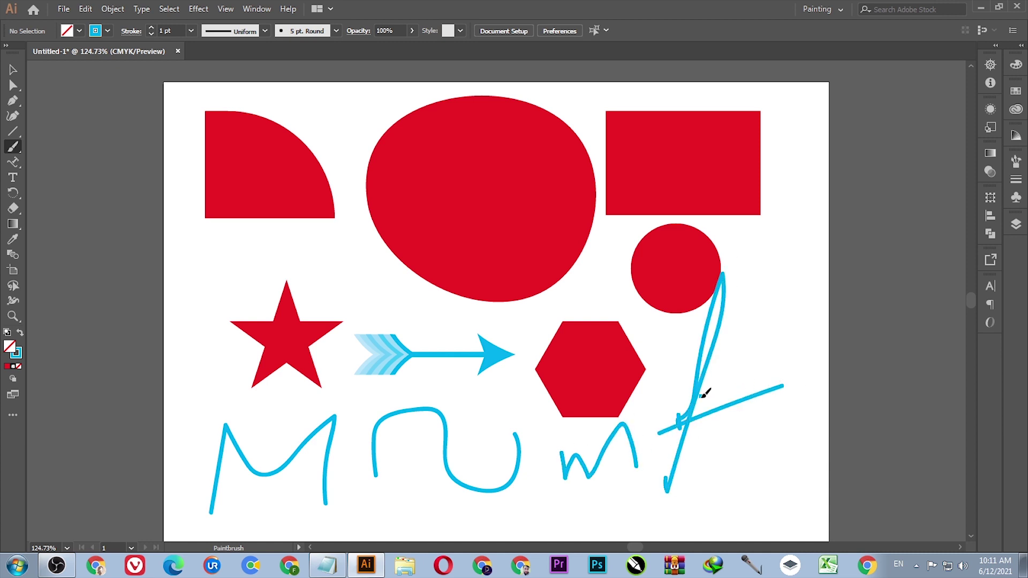
left_click_drag(700, 397, 710, 395)
left_click(730, 363)
- Apply the lens-shaped width profile to the large letter M and look through its brush definitions
key("v")
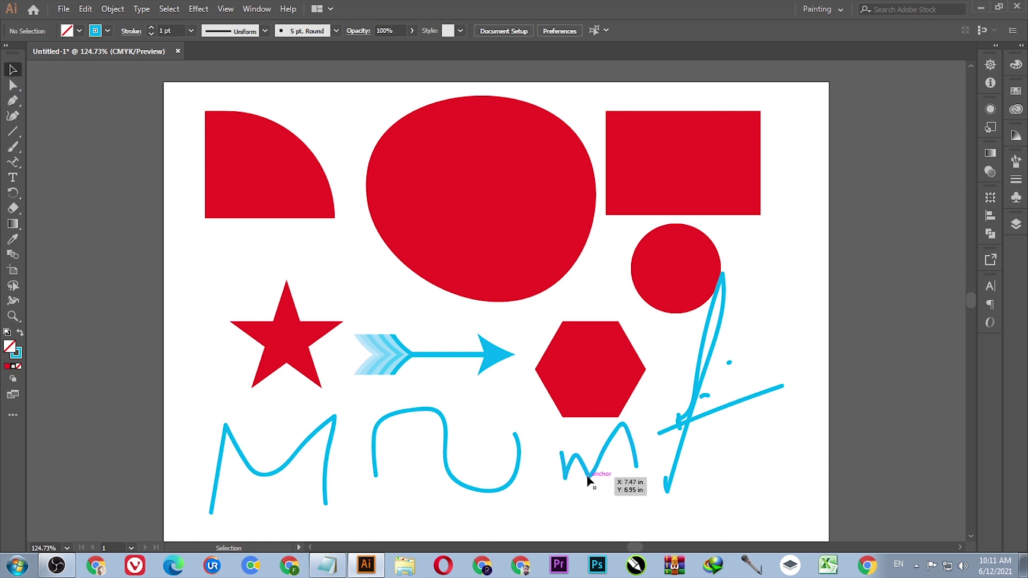
left_click_drag(266, 434, 309, 472)
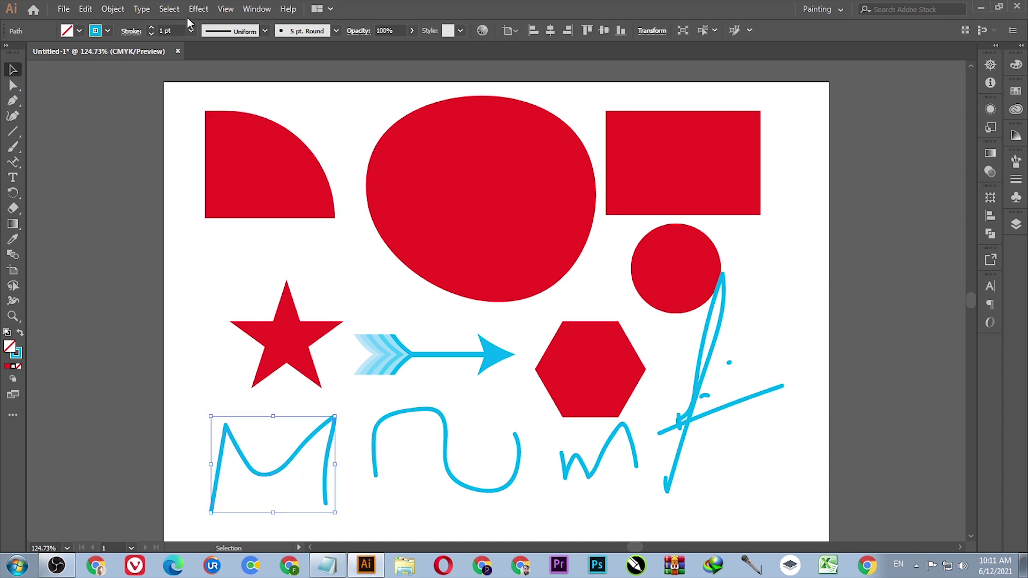
left_click(264, 30)
left_click(225, 81)
left_click(213, 325)
left_click_drag(234, 452, 235, 455)
left_click(253, 36)
left_click(336, 30)
left_click(251, 108)
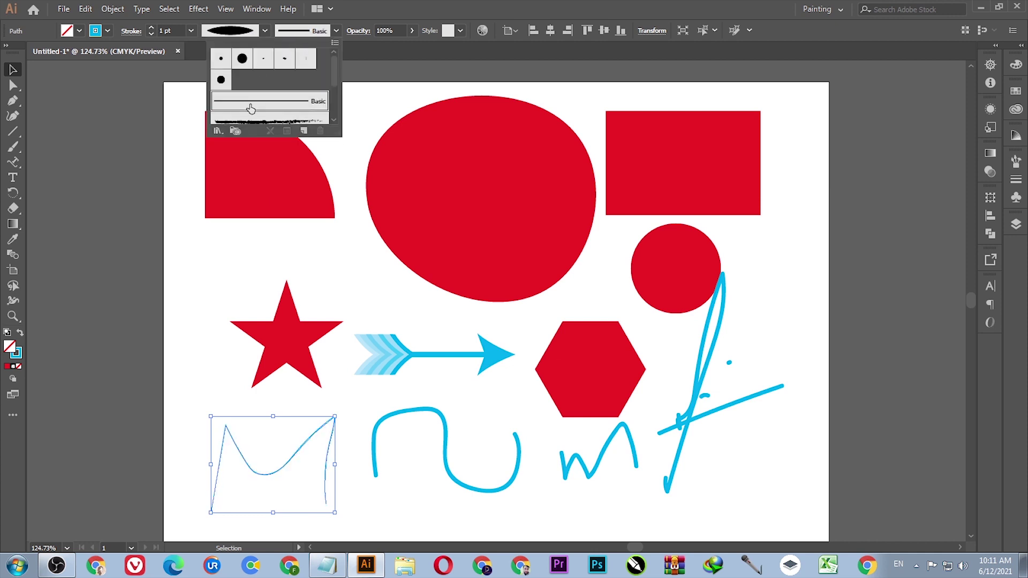
left_click(196, 230)
left_click(194, 236)
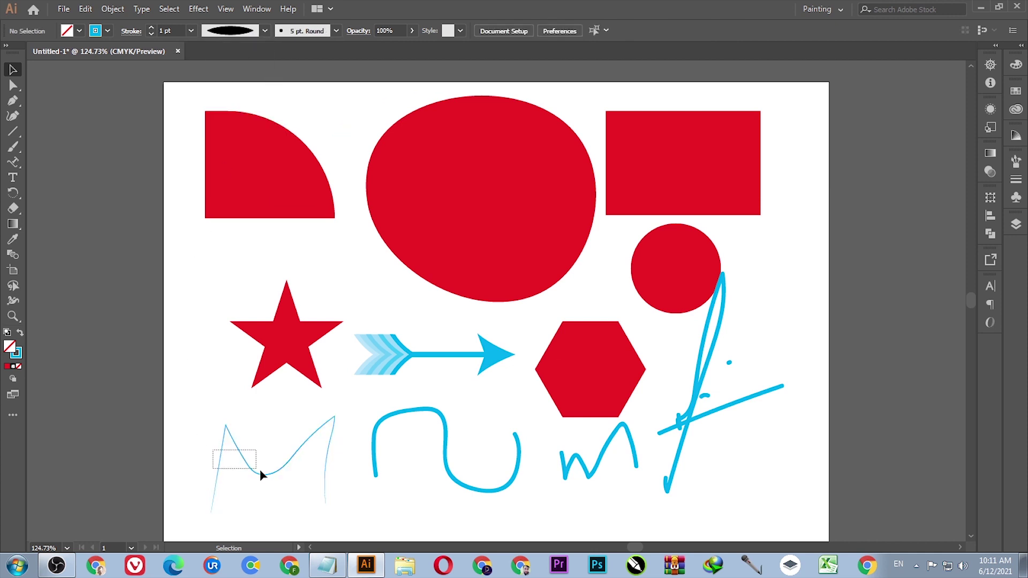
- Try the double-bulge width profile on the large letter M, followed by the profile that tapers to a point
left_click_drag(259, 469, 259, 469)
left_click(245, 33)
left_click(227, 88)
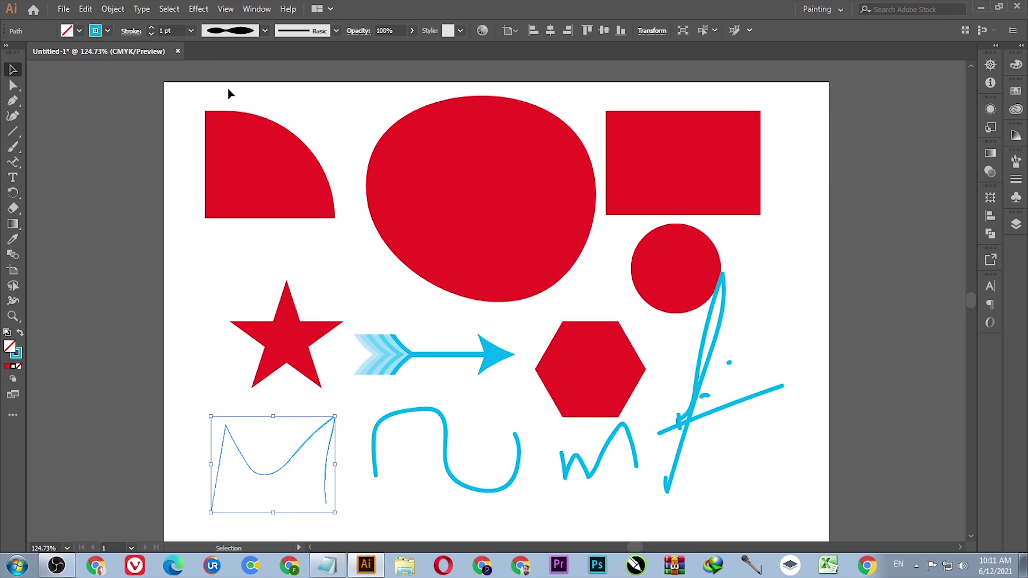
left_click_drag(205, 405, 232, 468)
left_click(253, 31)
left_click(235, 137)
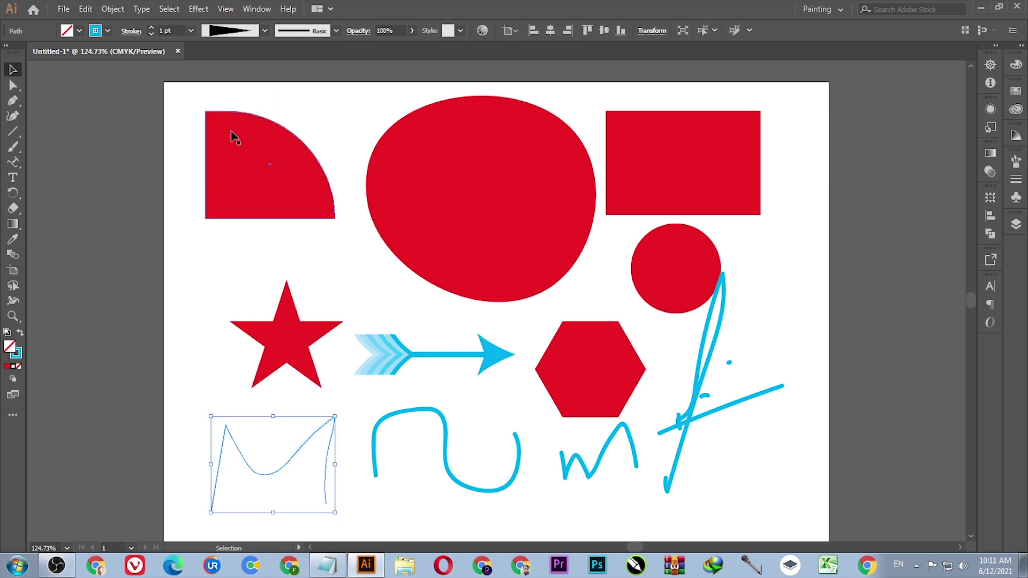
- Set the stroke weight of the large letter M to 8 pt and deselect it
left_click(191, 33)
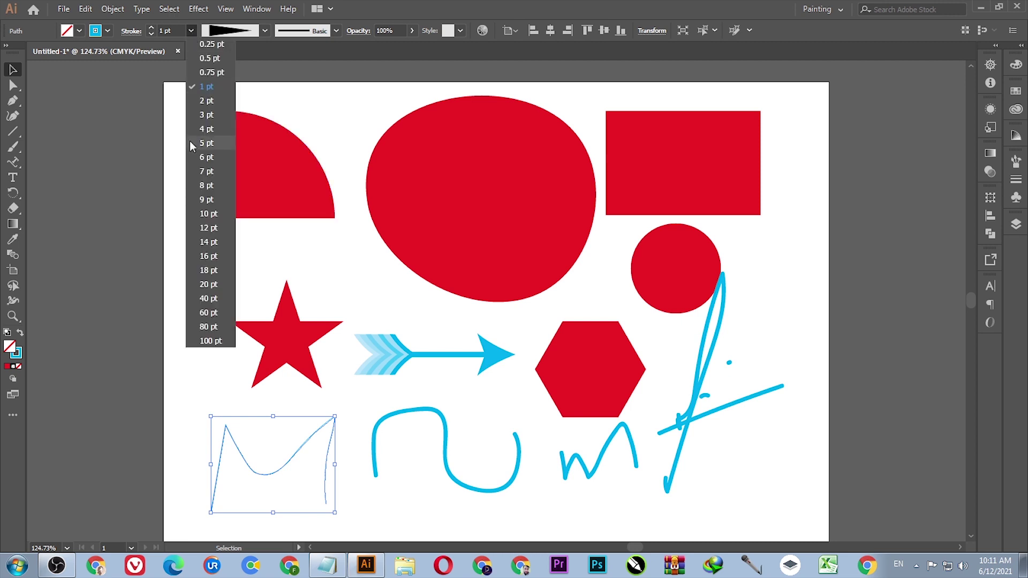
left_click(194, 185)
left_click(188, 217)
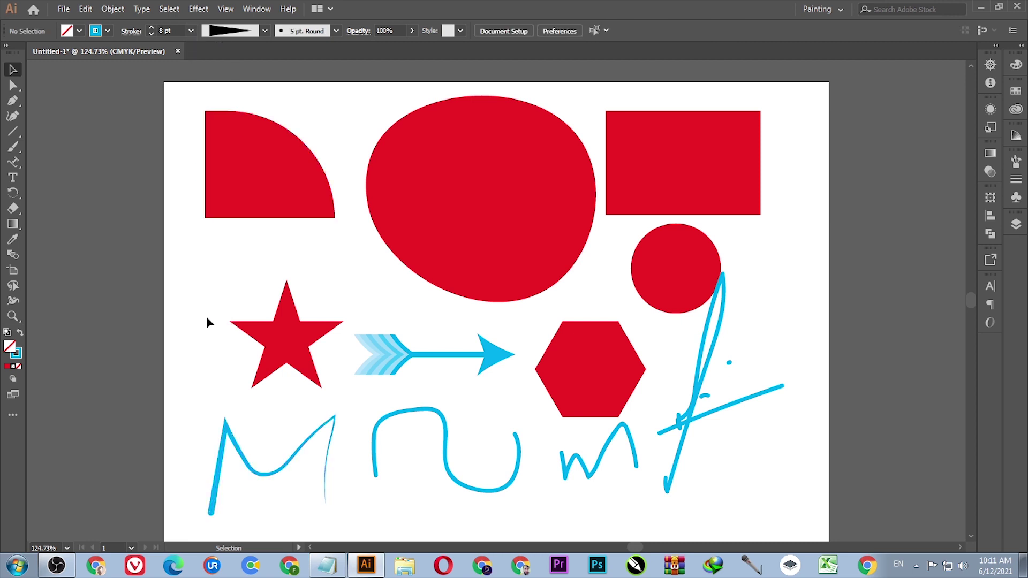
- Try the teardrop-like width profile on the 8 pt letter M, followed by the symmetrical lens profile
left_click(246, 471)
left_click(231, 34)
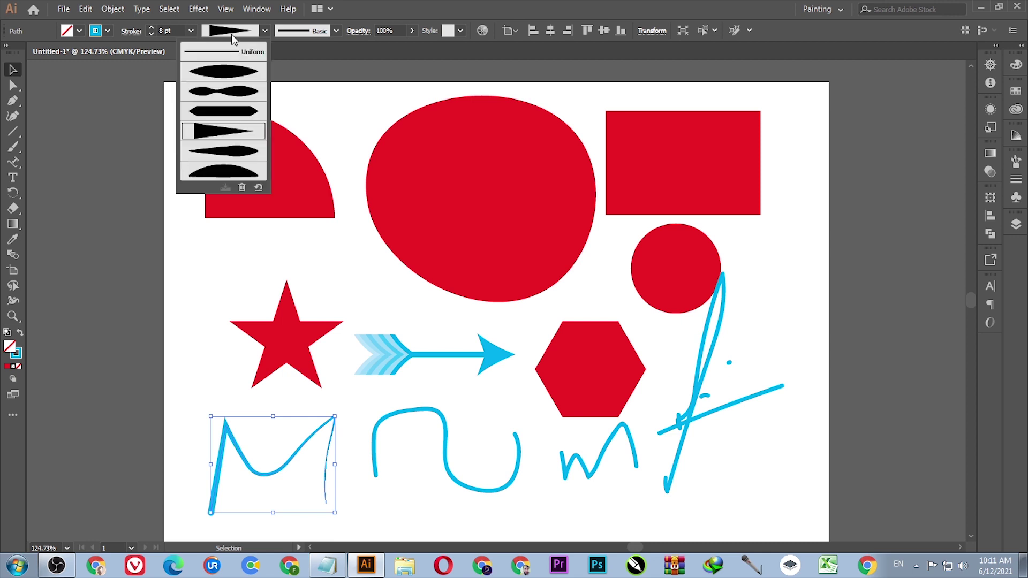
left_click(227, 156)
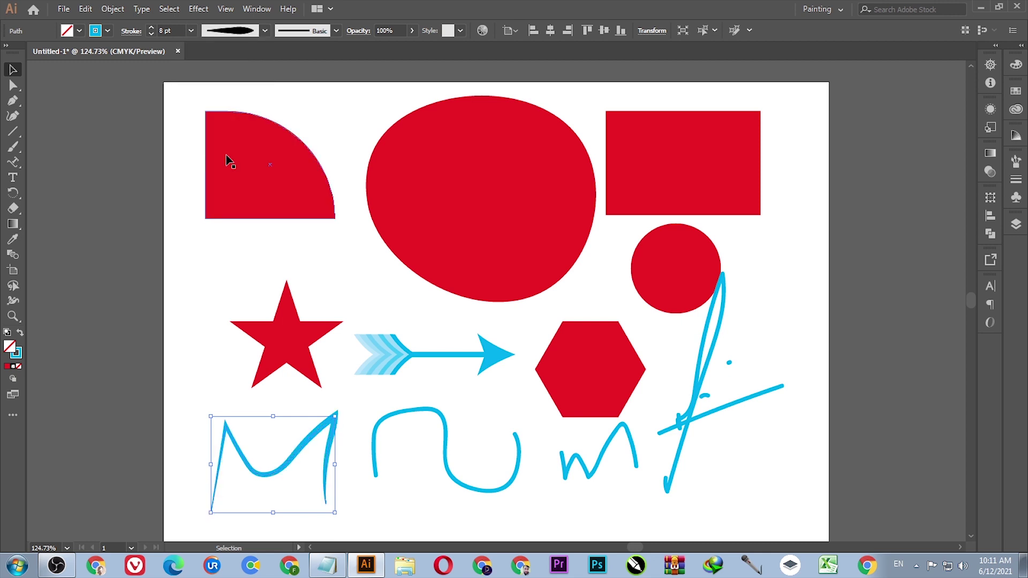
left_click(230, 31)
left_click(238, 66)
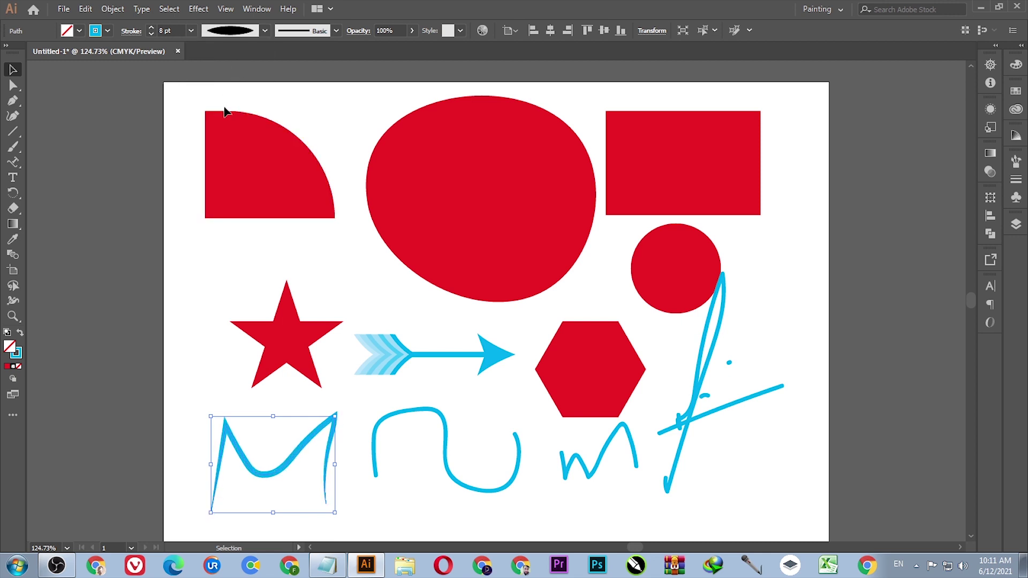
- Set the large letter M back to the Uniform width profile and deselect it
left_click(235, 35)
left_click(241, 54)
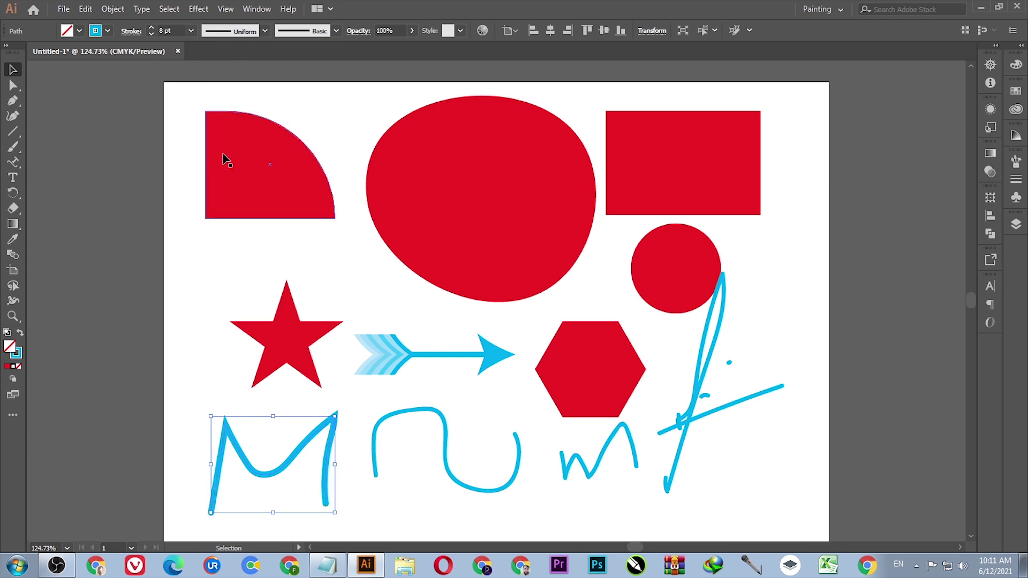
left_click(204, 292)
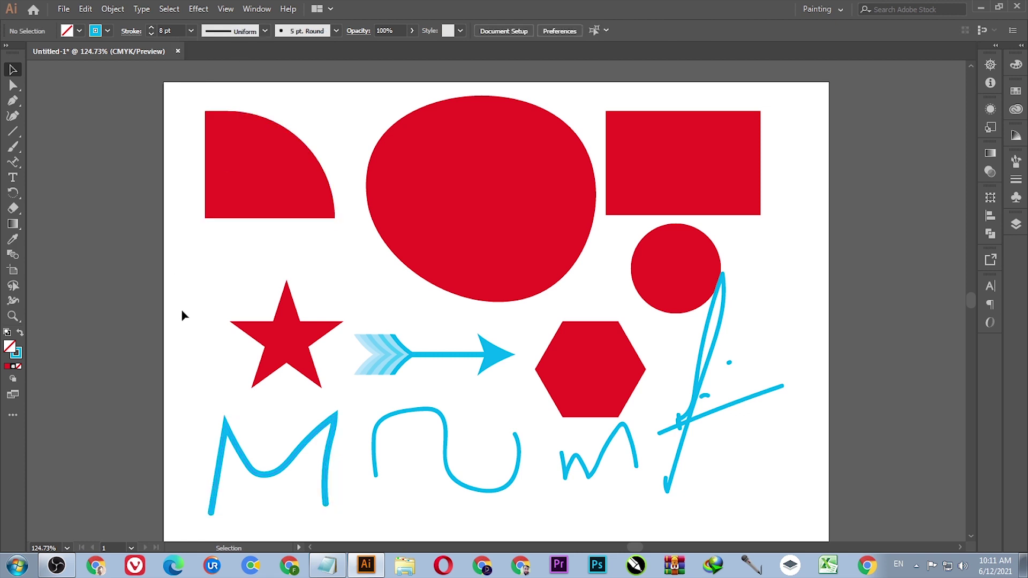
- Turn the quarter-circle's outline into a text path with placeholder text using the Type on a Path tool
left_click(13, 162)
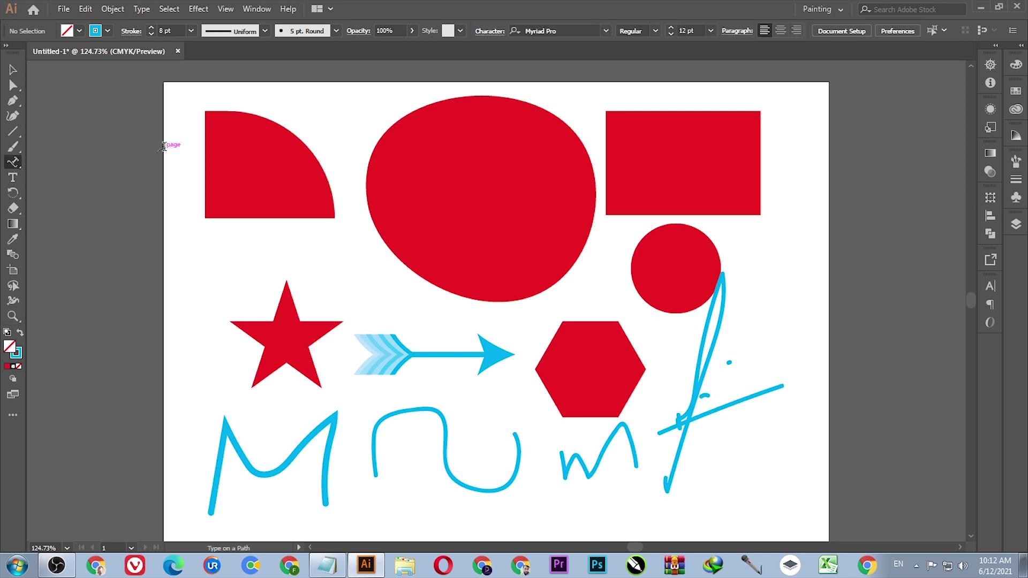
left_click(229, 111)
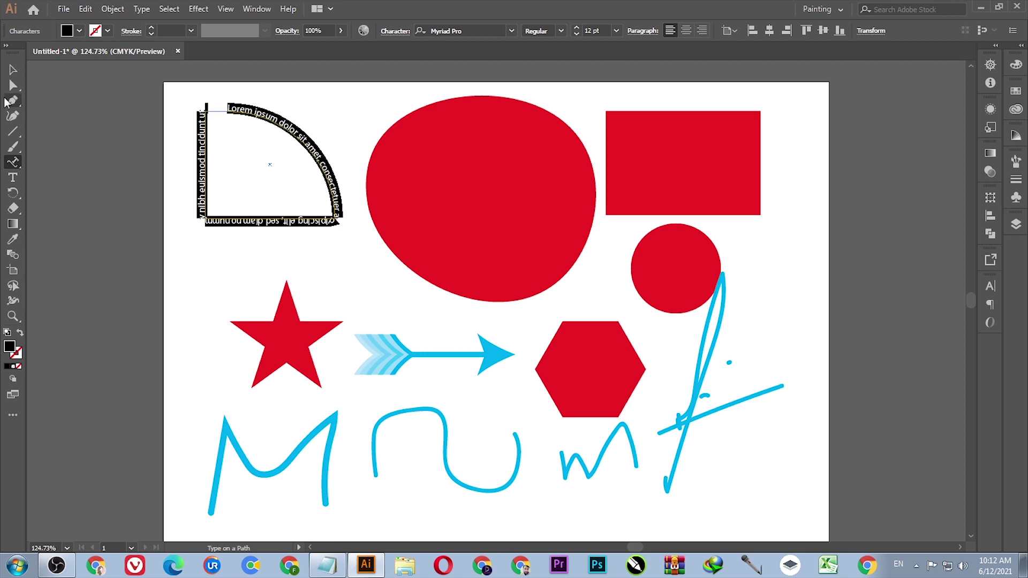
left_click(12, 70)
left_click(142, 169)
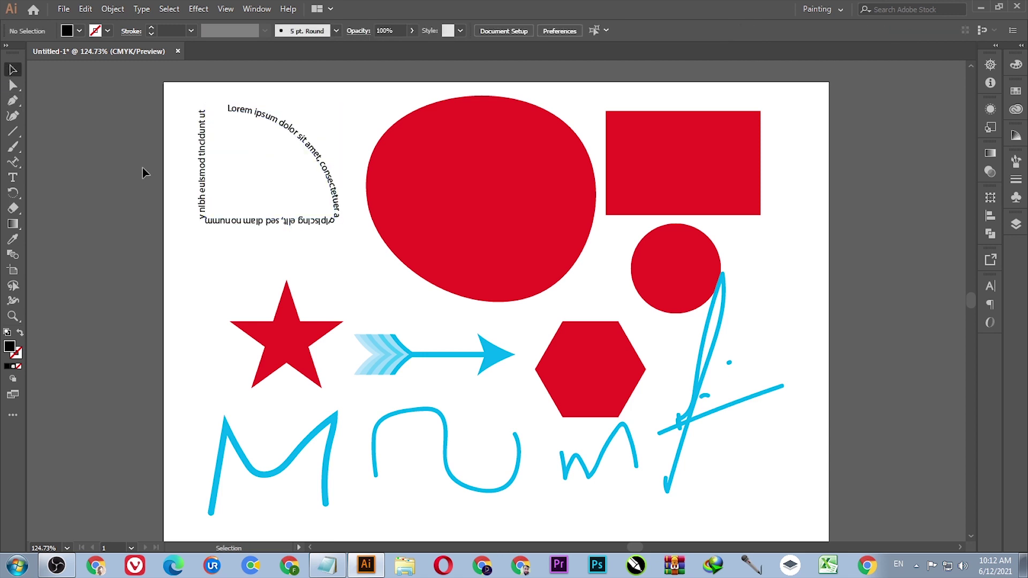
- Replace the placeholder text on the quarter-circle path with "Sjds jknm cfszc,lcs cclc csf"
left_click(13, 161)
left_click(287, 123)
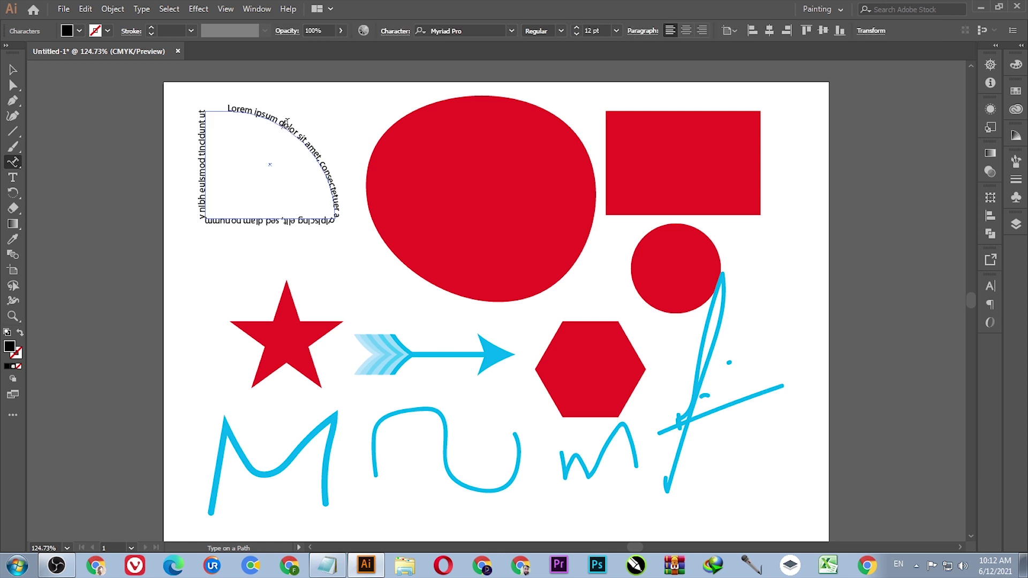
triple_click(287, 123)
key("BackSpace")
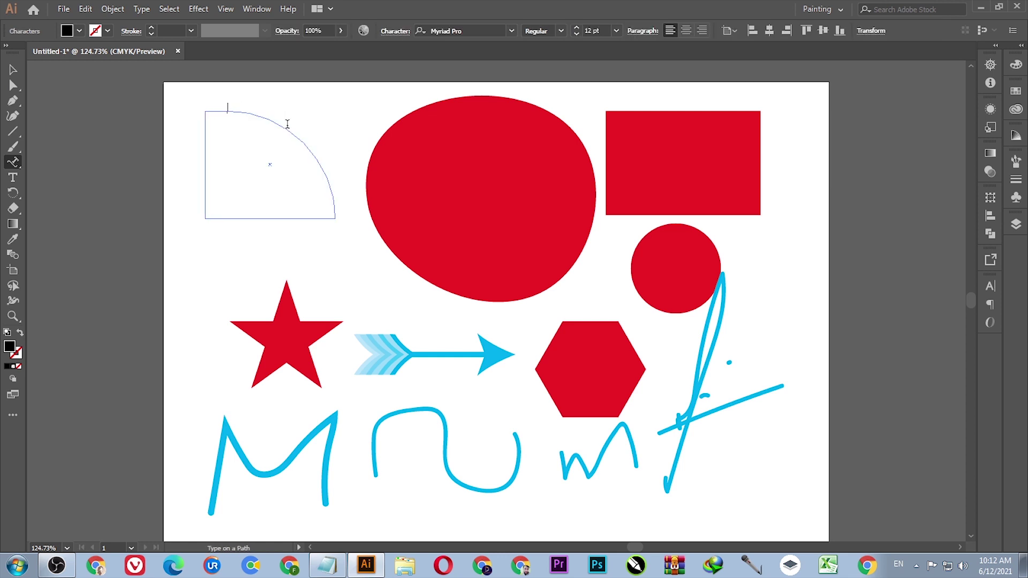
type("Si")
type("ds jknm cfszc/cs cclc csf")
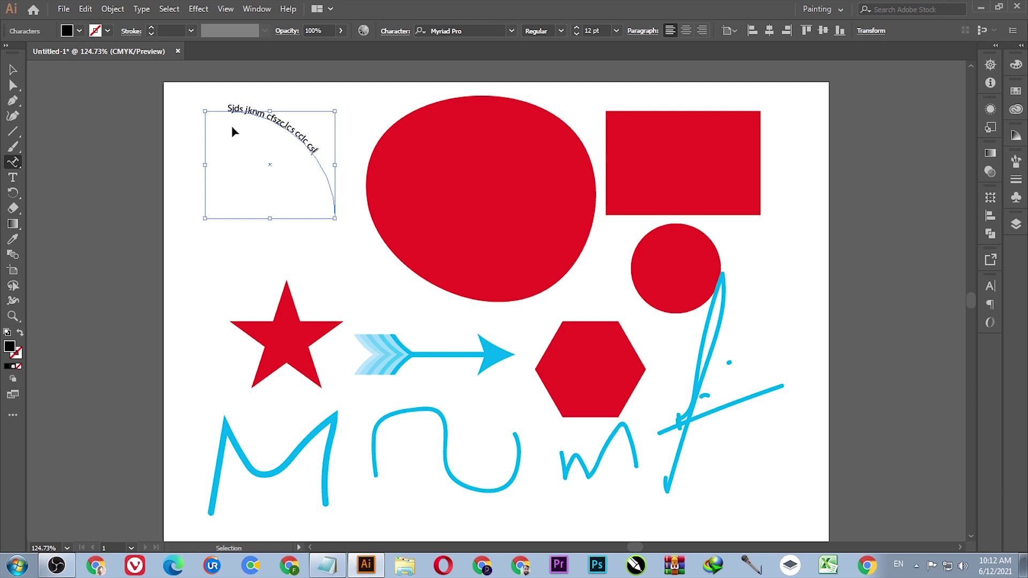
- Clear all the text from the quarter-circle path
key("ctrl+a")
key("BackSpace")
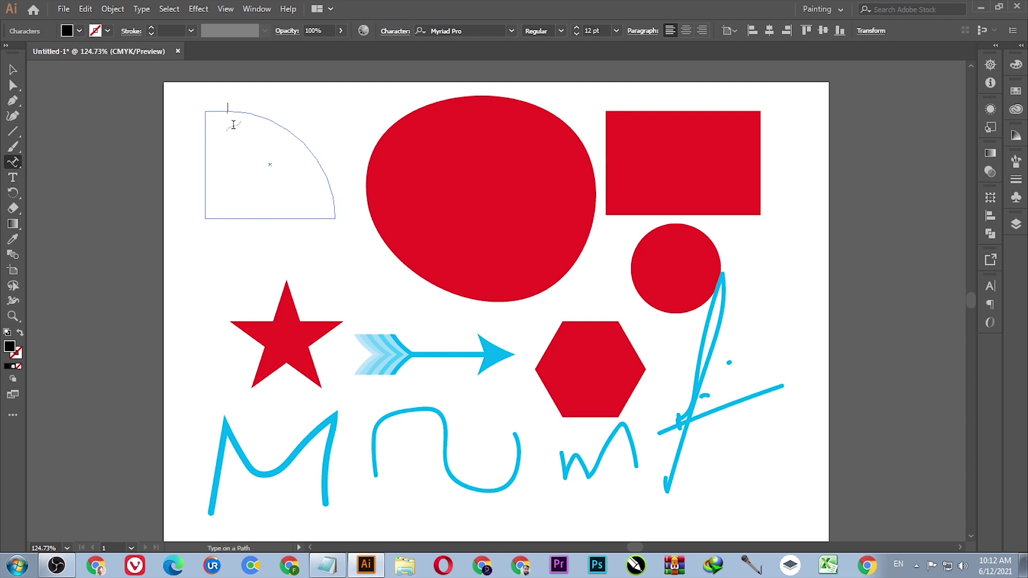
left_click(13, 69)
left_click_drag(208, 114, 218, 139)
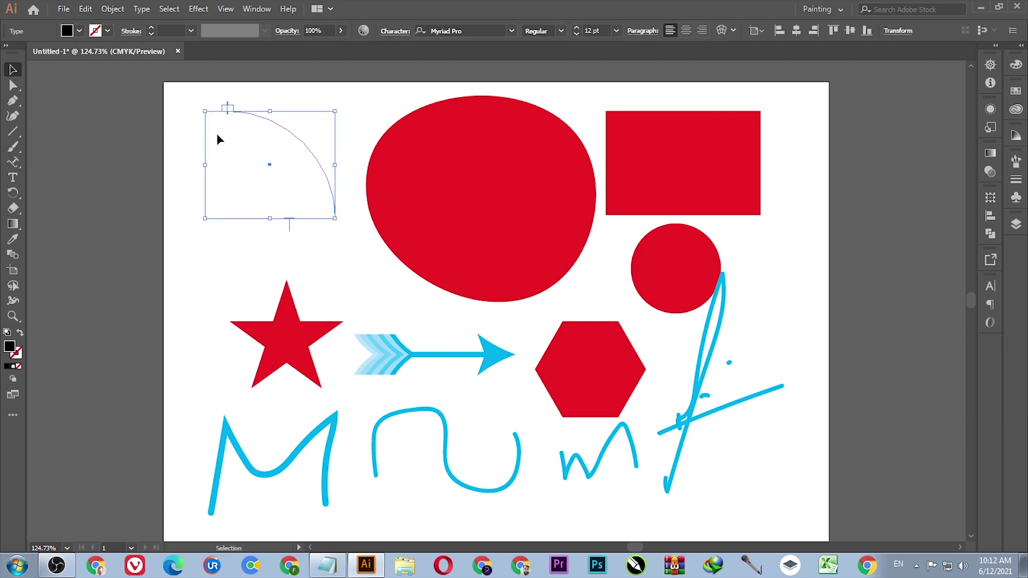
left_click(218, 139)
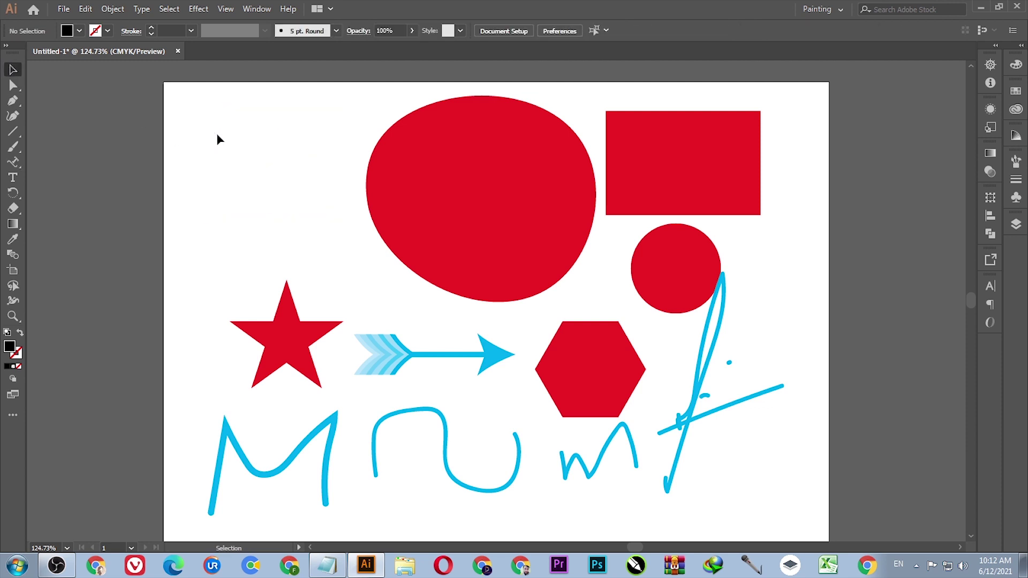
- Add the point text "Designic Solutions" in the empty area above the star with the Type tool
left_click(17, 182)
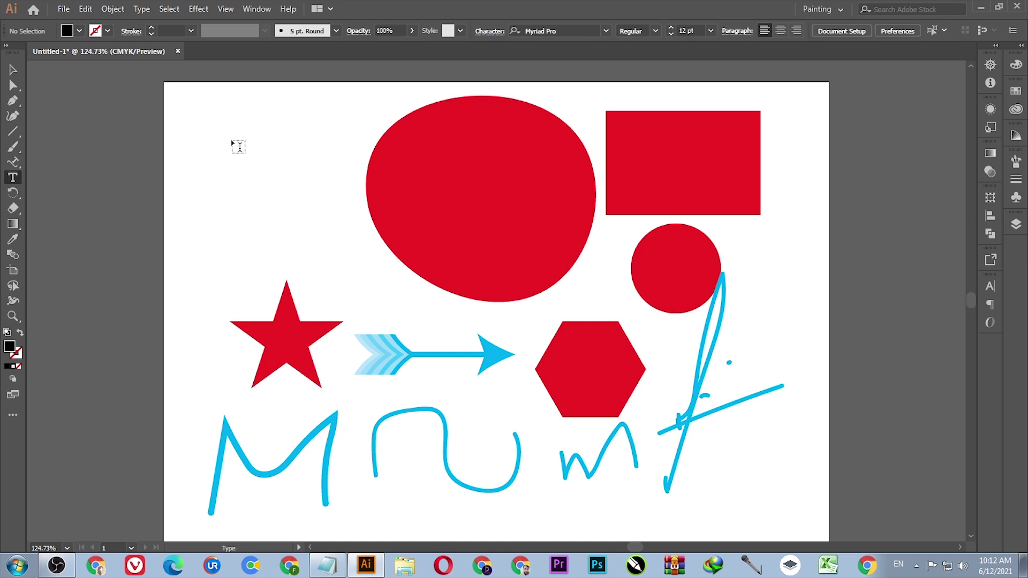
left_click(214, 127)
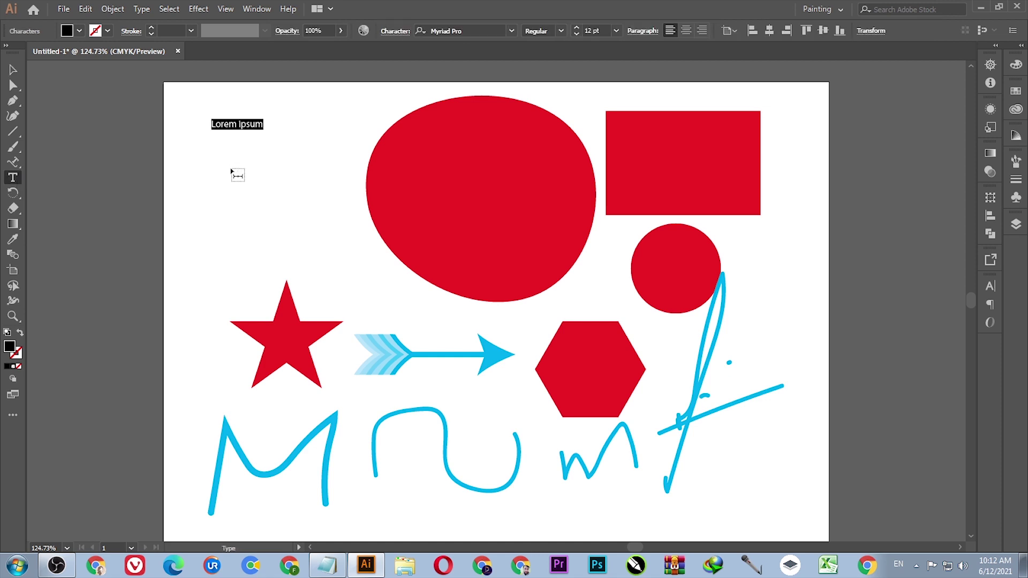
type("S")
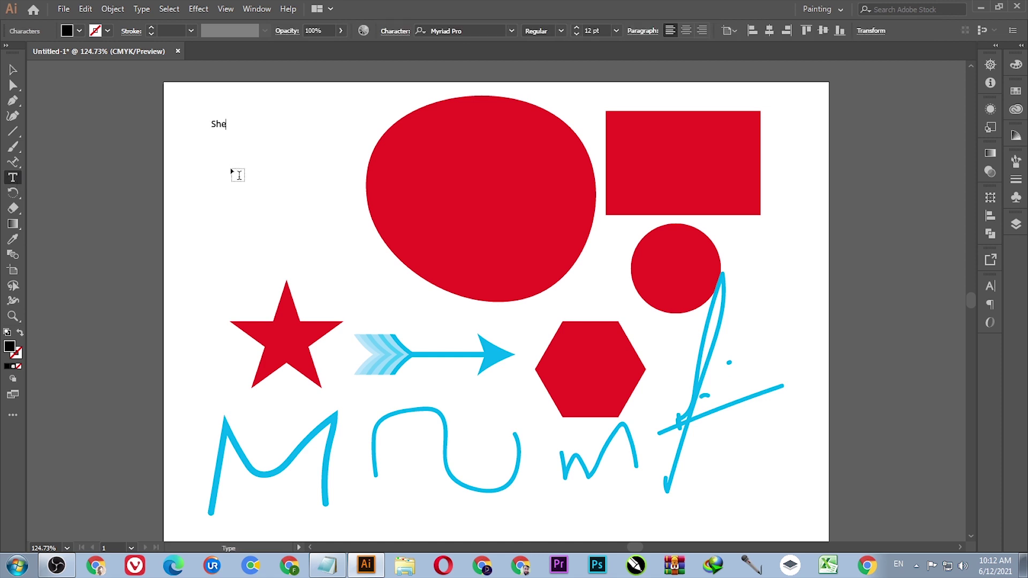
key("BackSpace")
type("Designic Solutions")
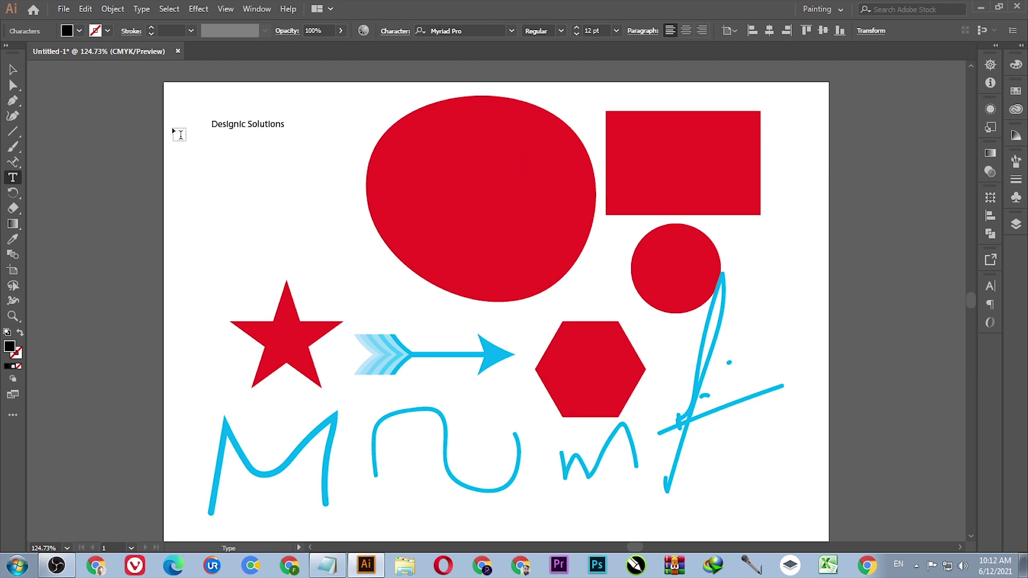
key("Escape")
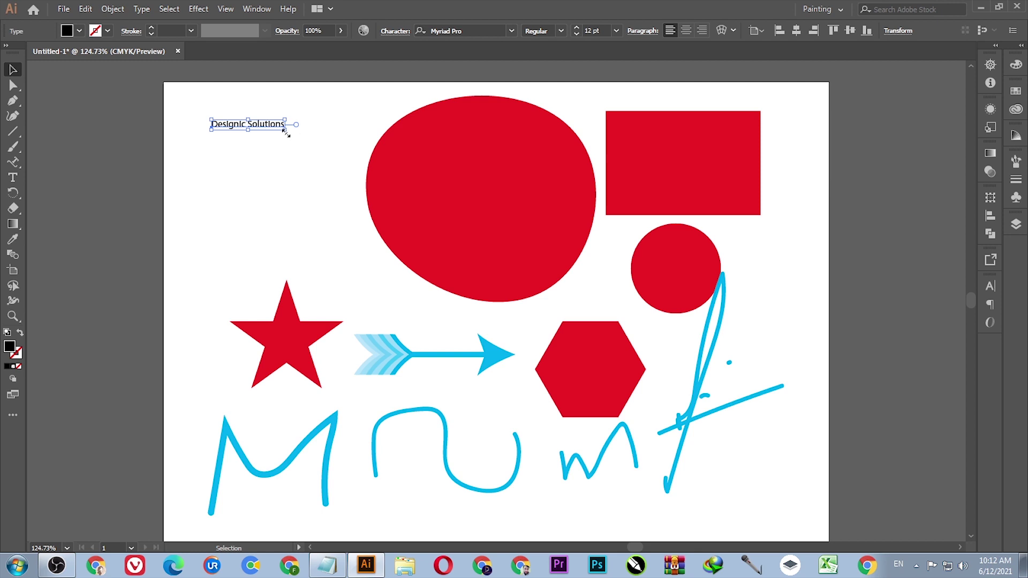
- Scale the "Designic Solutions" text up to about 26.66 pt and move it toward the artboard's upper-left corner
left_click_drag(285, 130, 379, 170)
left_click_drag(264, 133, 236, 119)
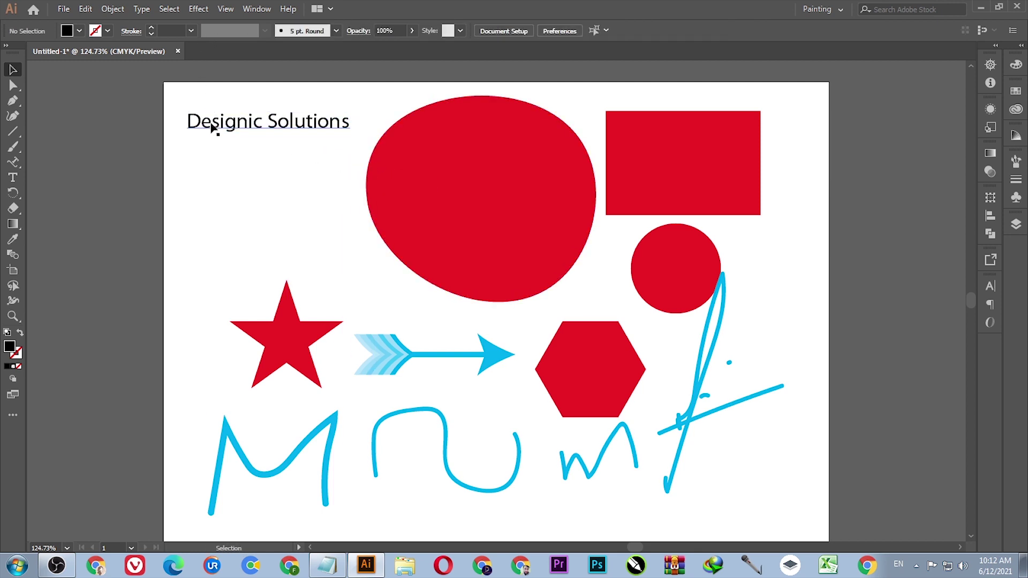
- Set the "Designic Solutions" text to the Myriad Variable Concept font in the Italic style
left_click(513, 31)
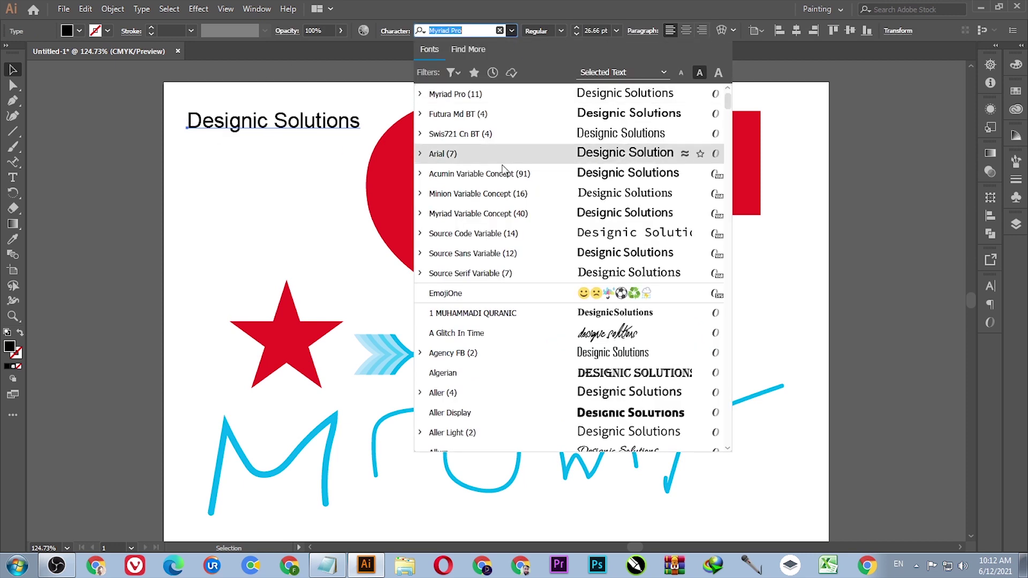
left_click(498, 211)
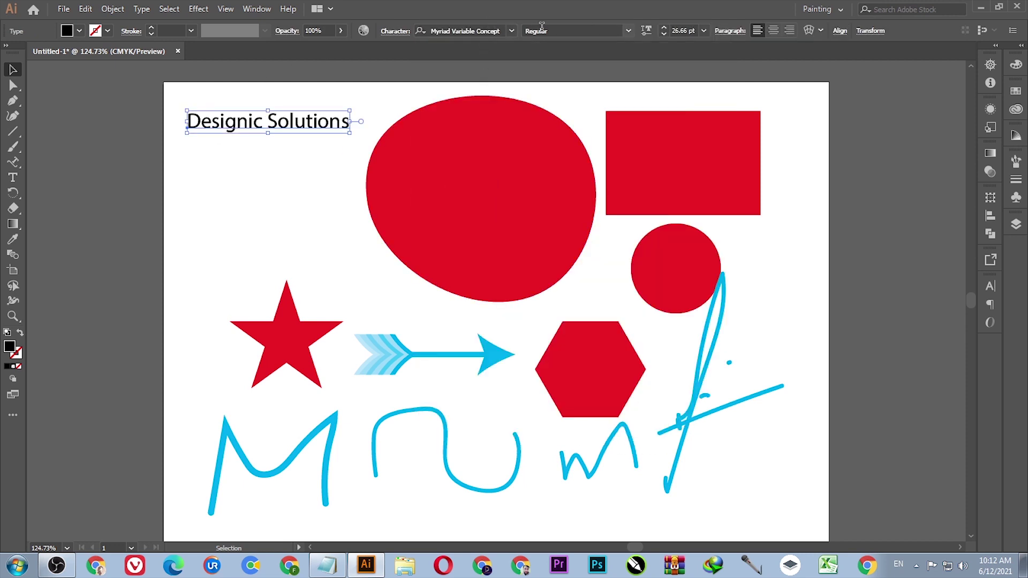
left_click(628, 30)
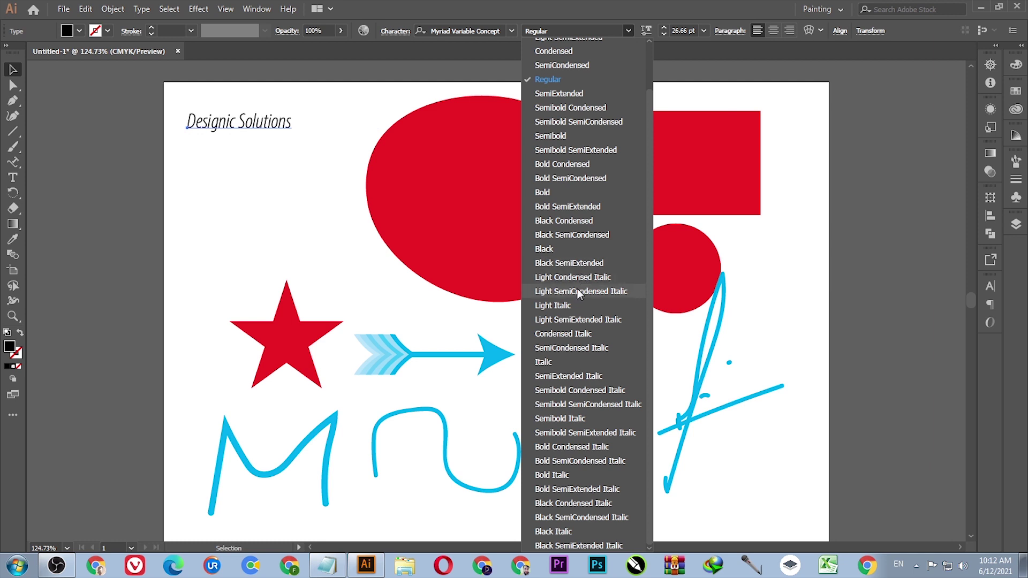
left_click(564, 358)
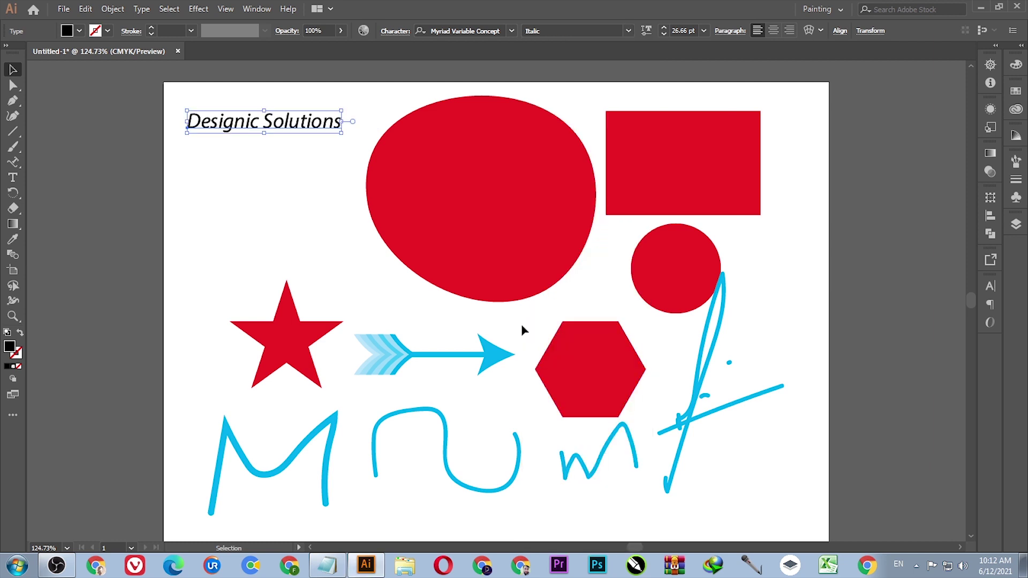
- Fill the "Designic Solutions" text with a teal swatch and scale it up to about 33.62 pt
left_click(79, 31)
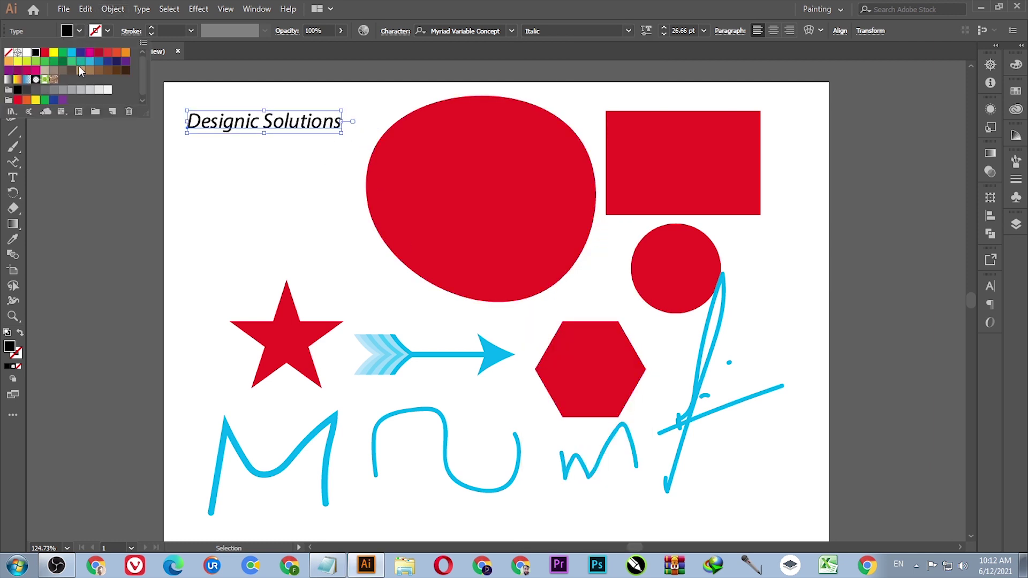
left_click(81, 61)
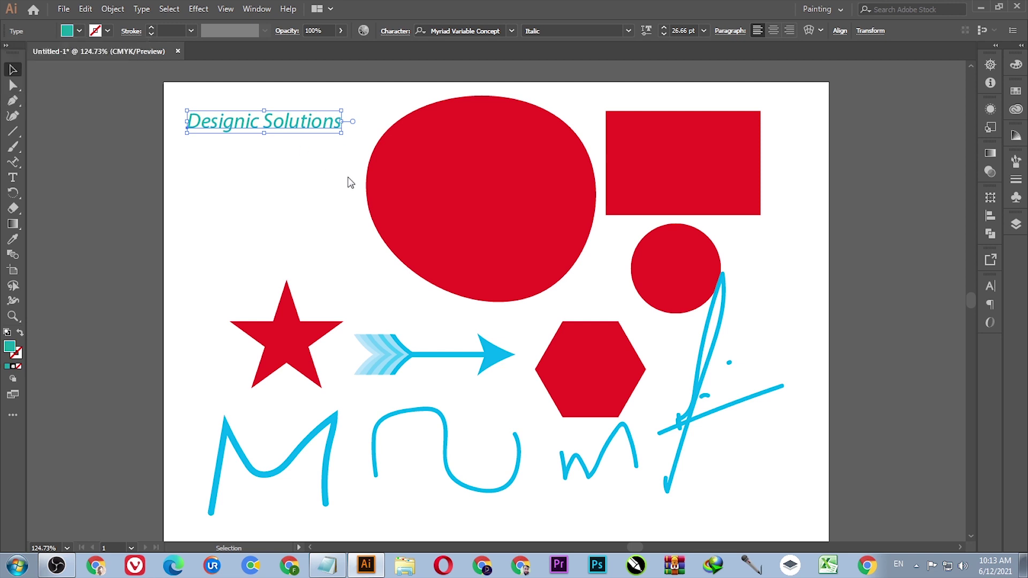
left_click_drag(343, 138, 382, 139)
- Try shifting the teal text slightly up and to the left, and undo the move
left_click_drag(318, 126, 315, 114)
left_click(303, 155)
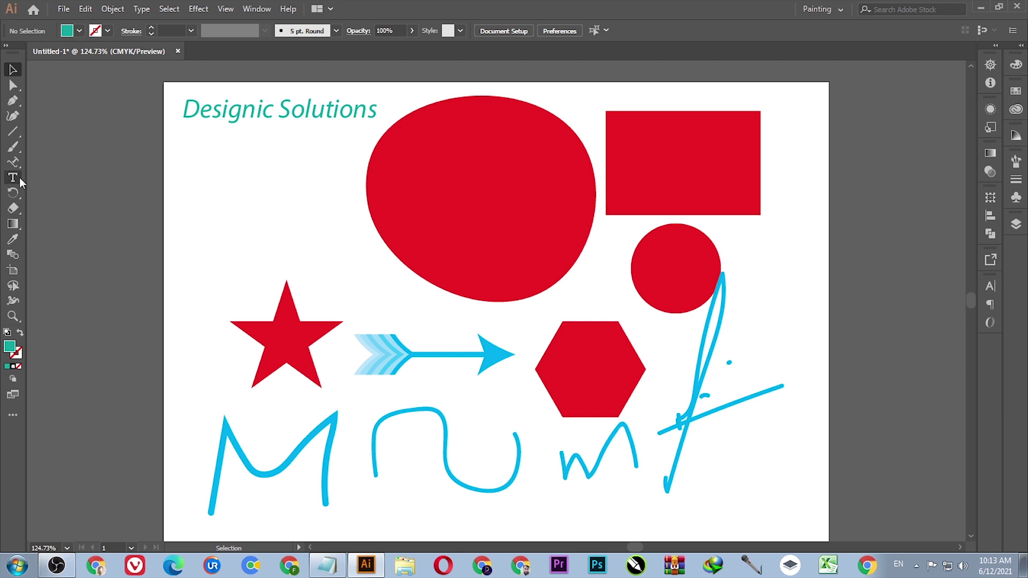
left_click(14, 194)
key("ctrl+z")
left_click(13, 70)
left_click(138, 174)
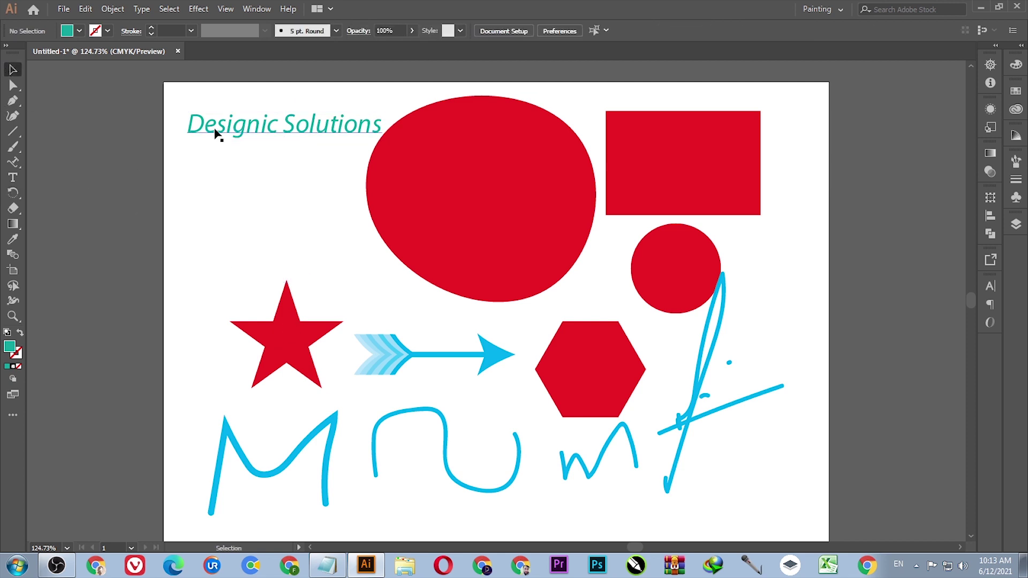
- Rotate the "Designic Solutions" text slightly counterclockwise with the Rotate tool so that it slants upward
left_click(216, 134)
left_click(14, 193)
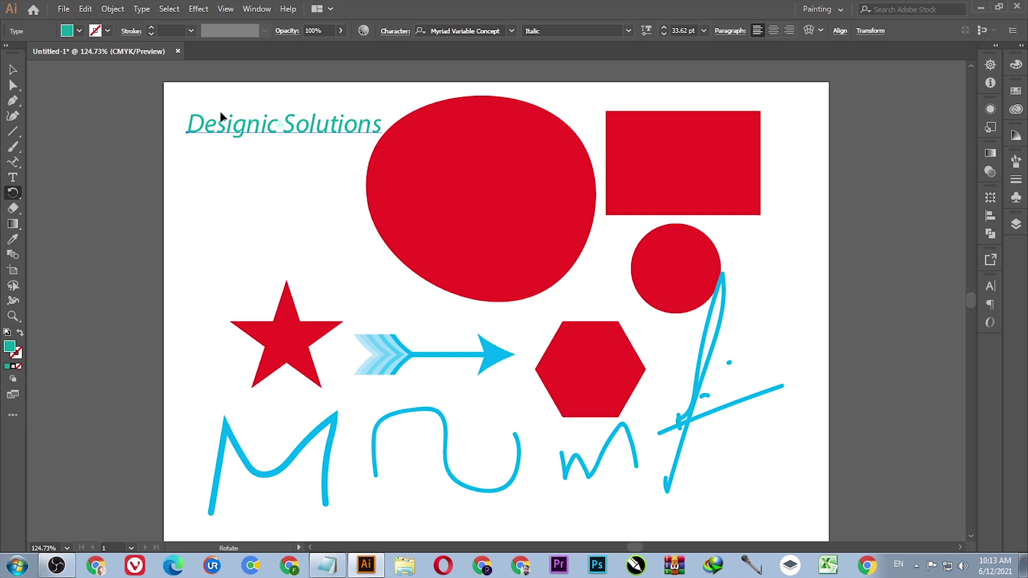
left_click_drag(193, 112, 206, 129)
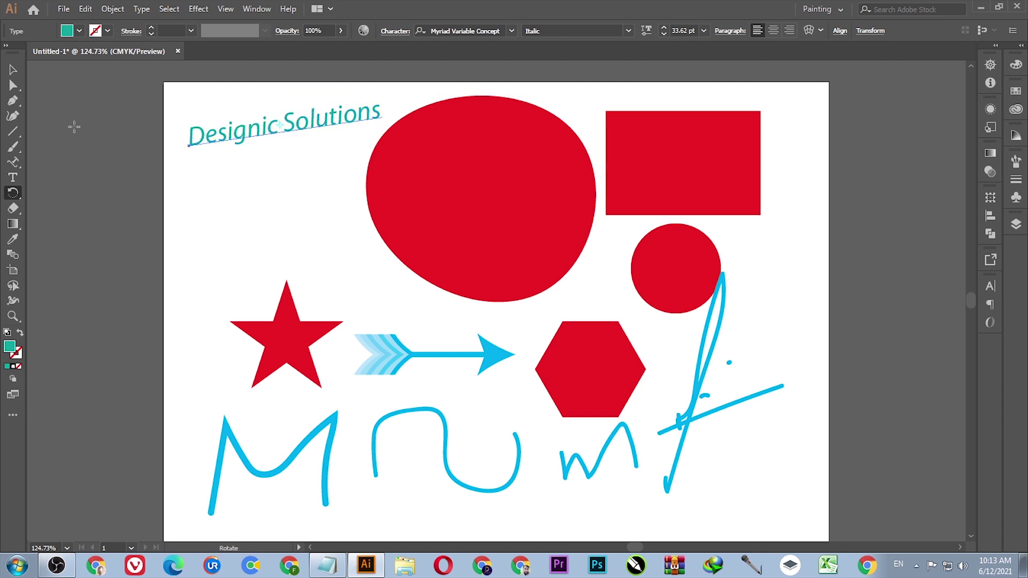
left_click(13, 69)
- Erase an N-shaped stroke across the large red rounded shape with the Eraser tool to split it into pieces
left_click(38, 131)
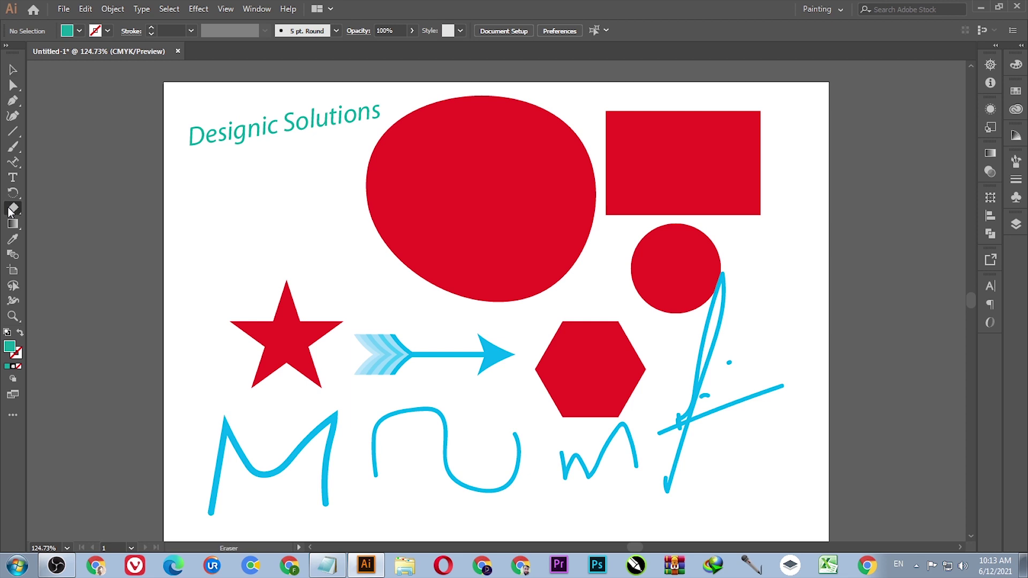
mouse_move(369, 228)
left_mouse_down()
mouse_move(457, 118)
mouse_move(455, 299)
mouse_move(565, 83)
mouse_move(552, 114)
left_mouse_up()
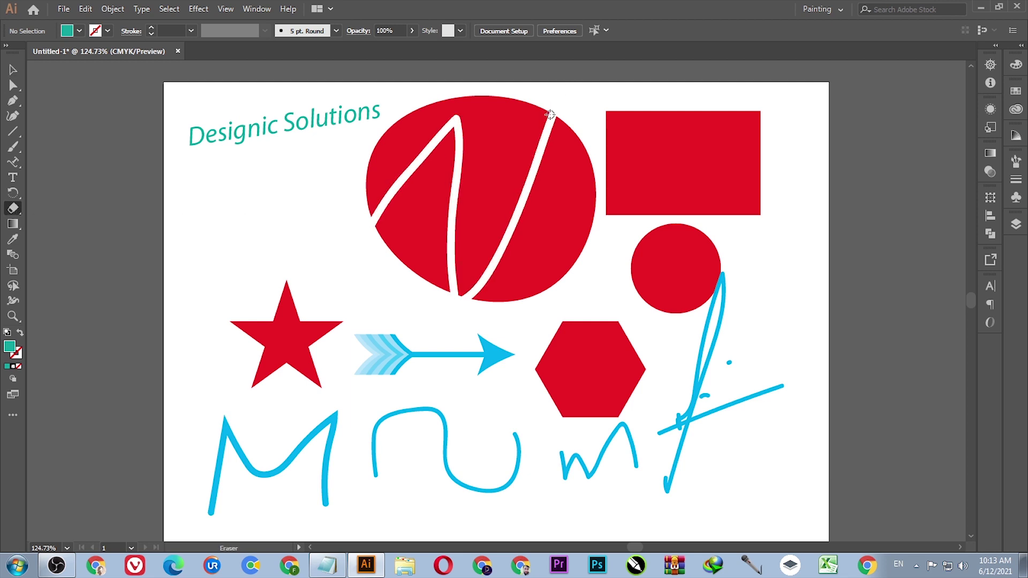
left_click(13, 70)
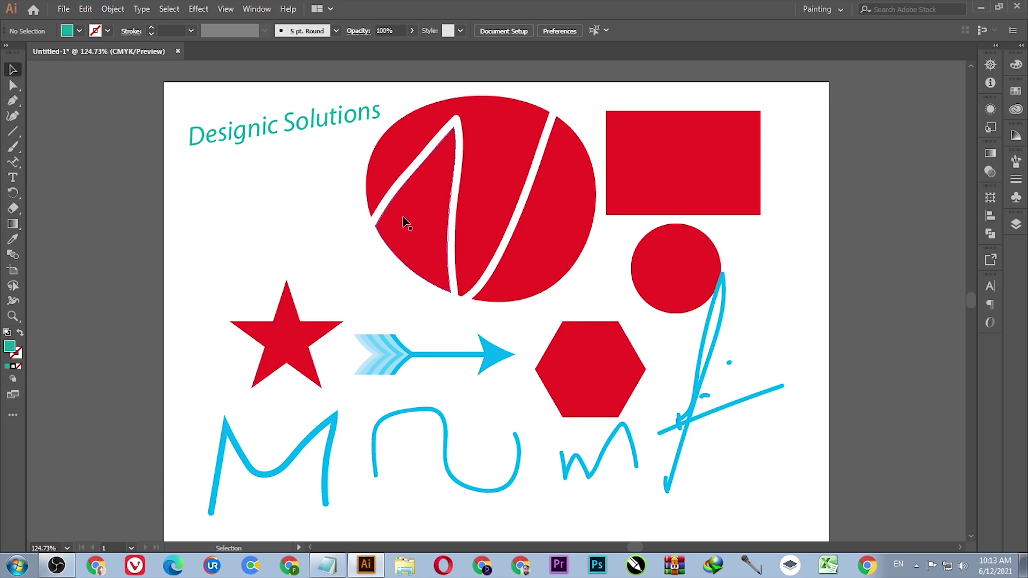
- Try pulling the lower-left and right pieces away from the erased red shape, undoing each move
left_click_drag(406, 217, 378, 295)
key("ctrl+z")
left_click(589, 264)
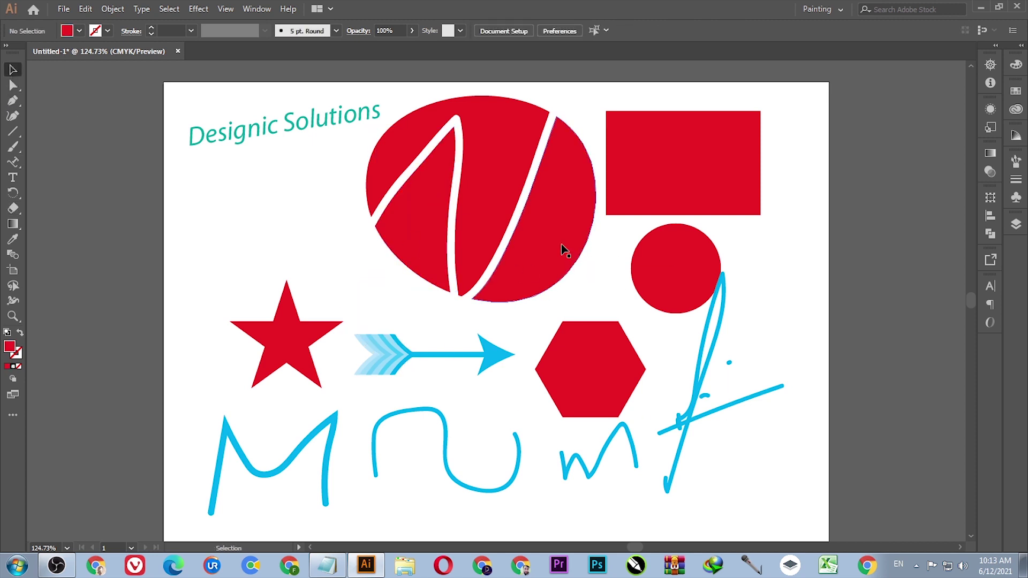
left_click_drag(557, 246, 601, 277)
key("ctrl+z")
- Fill the lower-left and right pieces of the erased shape with dark blue
left_click(424, 240, "shift")
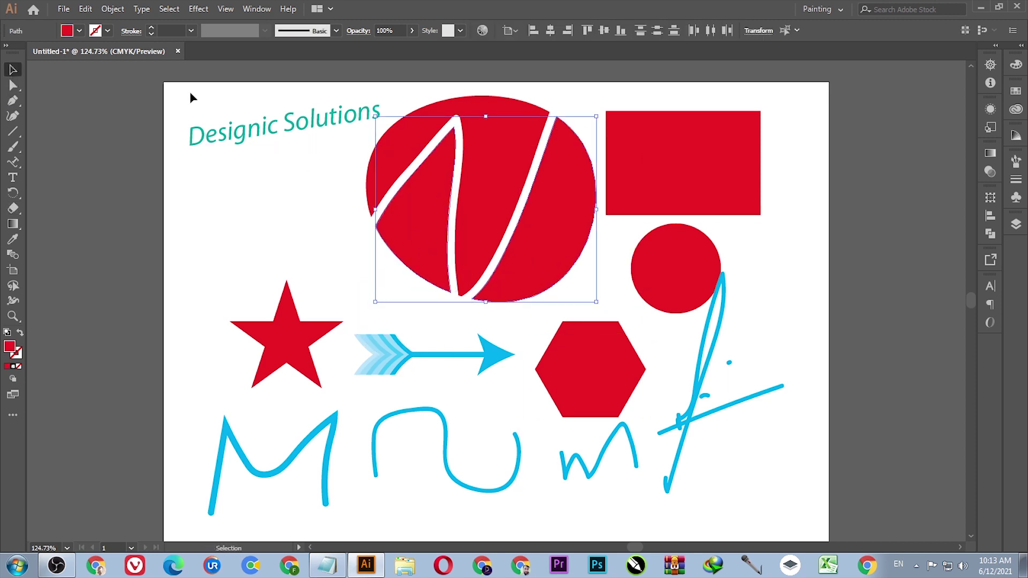
left_click(79, 30)
left_click(81, 53)
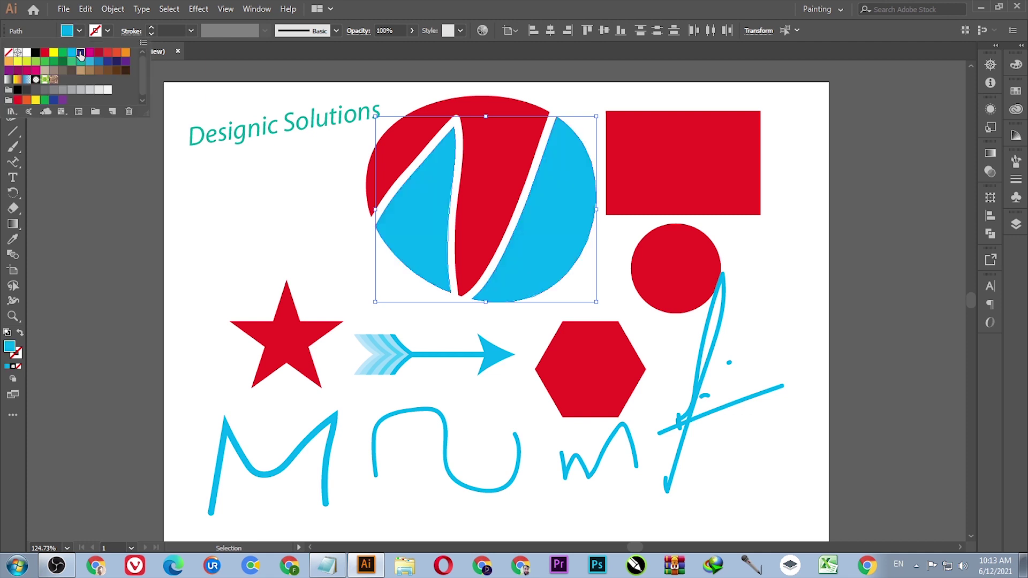
left_click(80, 54)
left_click(225, 221)
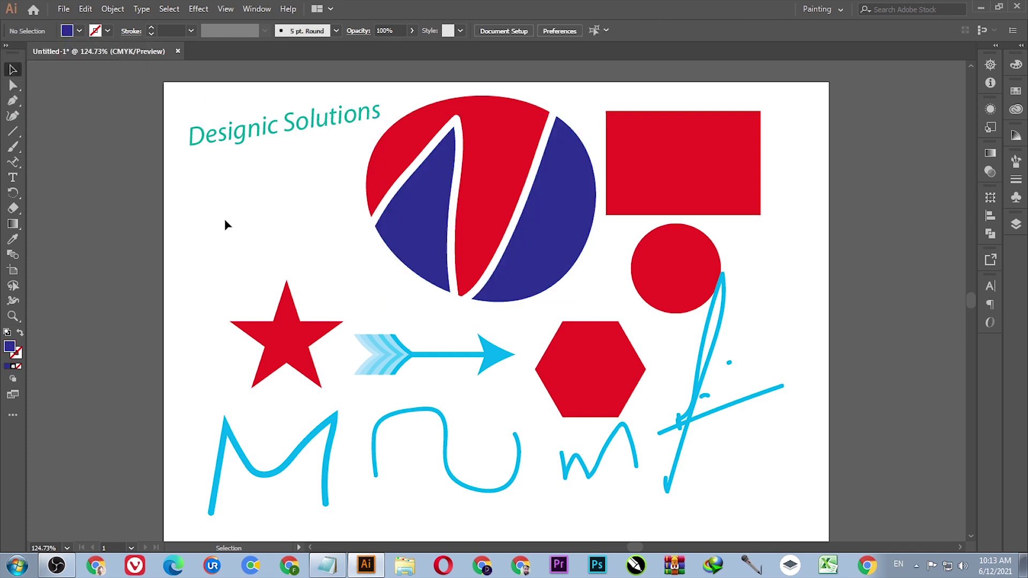
- Apply a gradient fill to the red rectangle and switch its type to Freeform Gradient
left_click(12, 225)
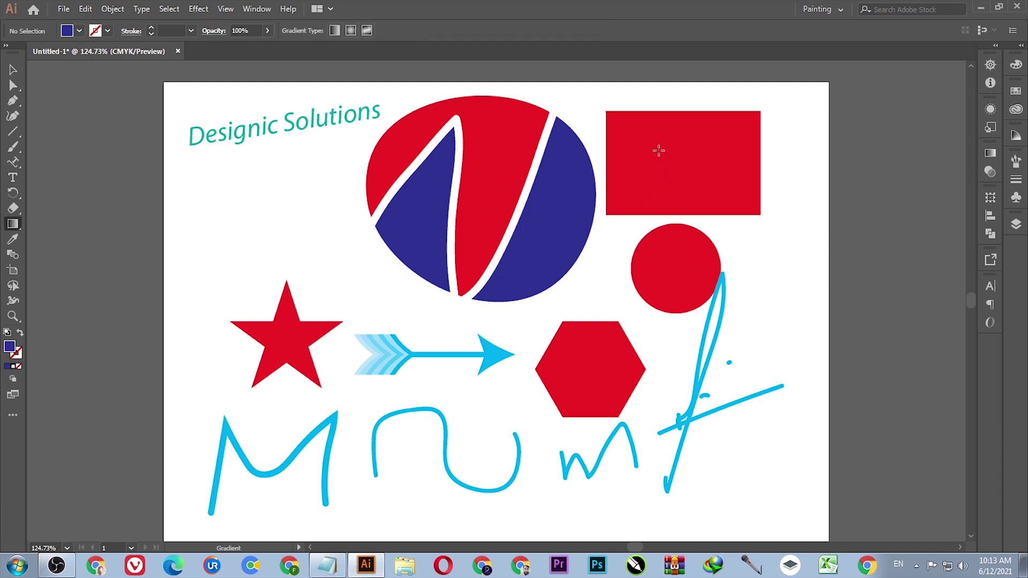
left_click(750, 153)
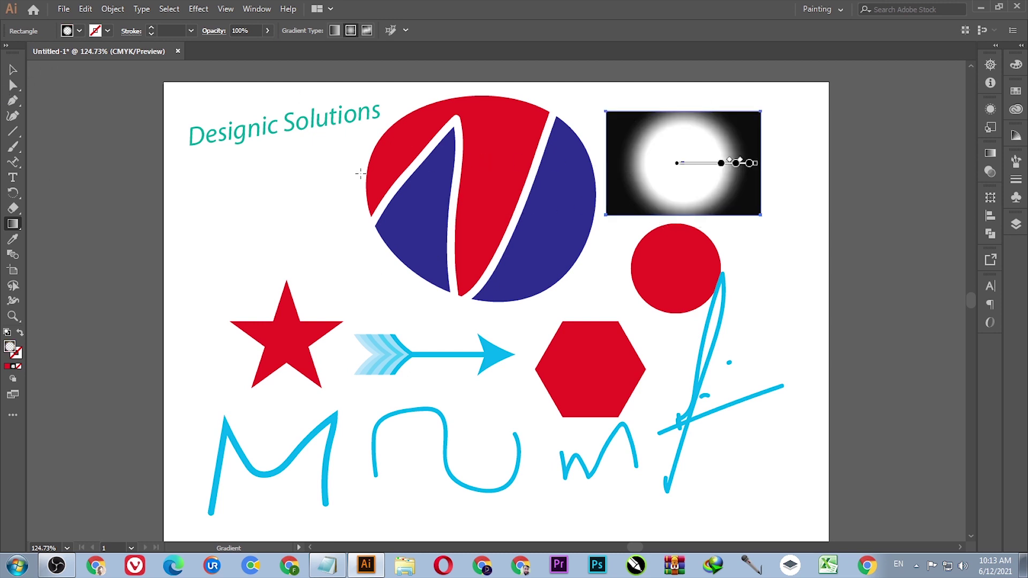
left_click(335, 30)
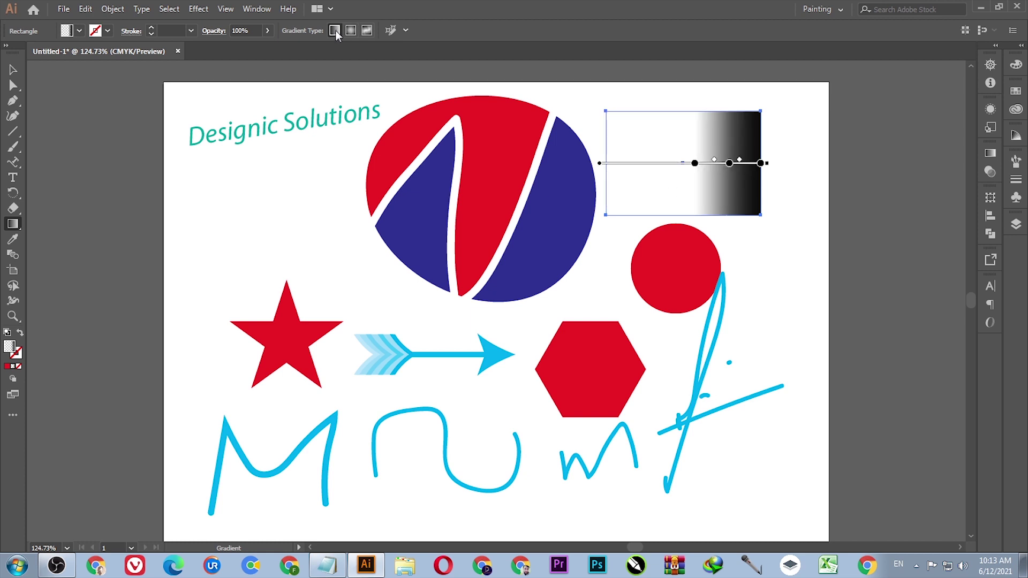
left_click(368, 30)
- Add three color stops inside the rectangle's freeform gradient: red near the top, navy at lower left and blue at lower right
double_click(703, 141)
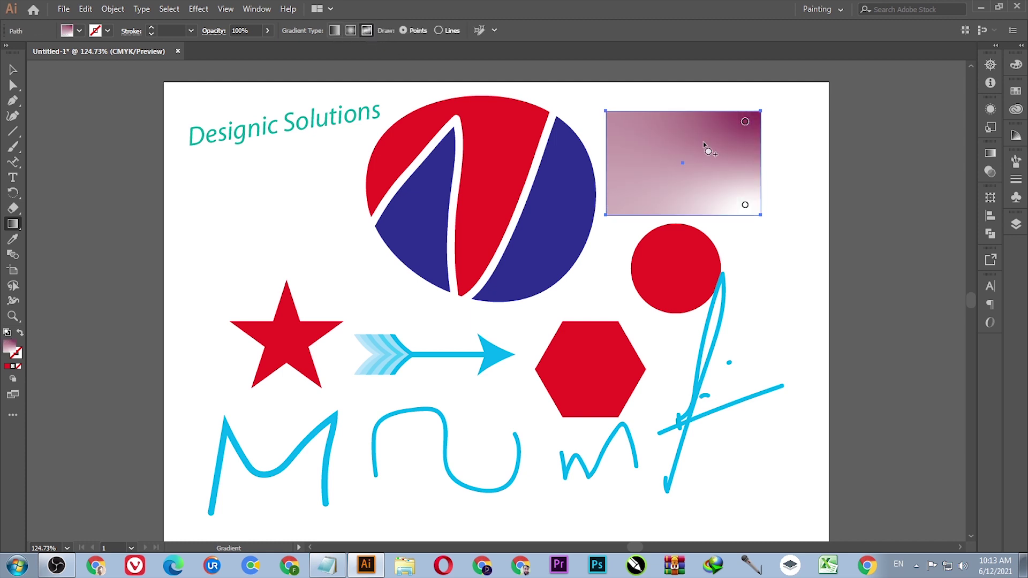
left_click(630, 181)
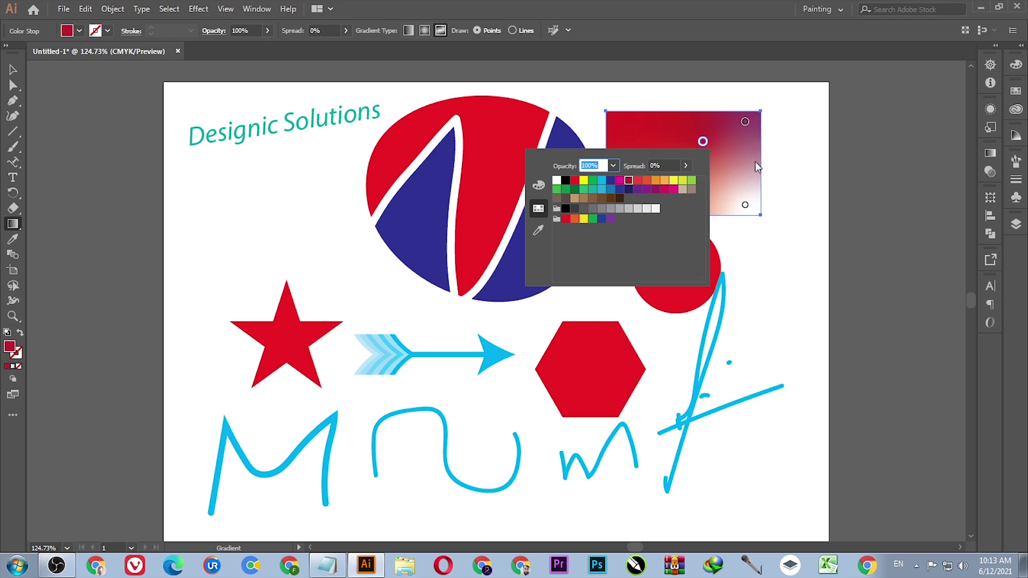
double_click(653, 183)
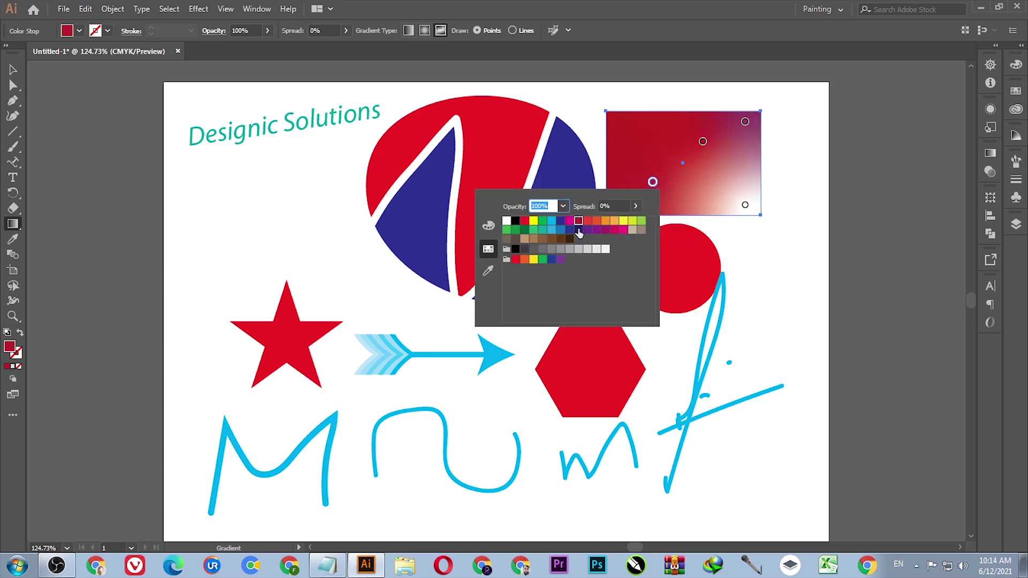
left_click(579, 230)
left_click(719, 193)
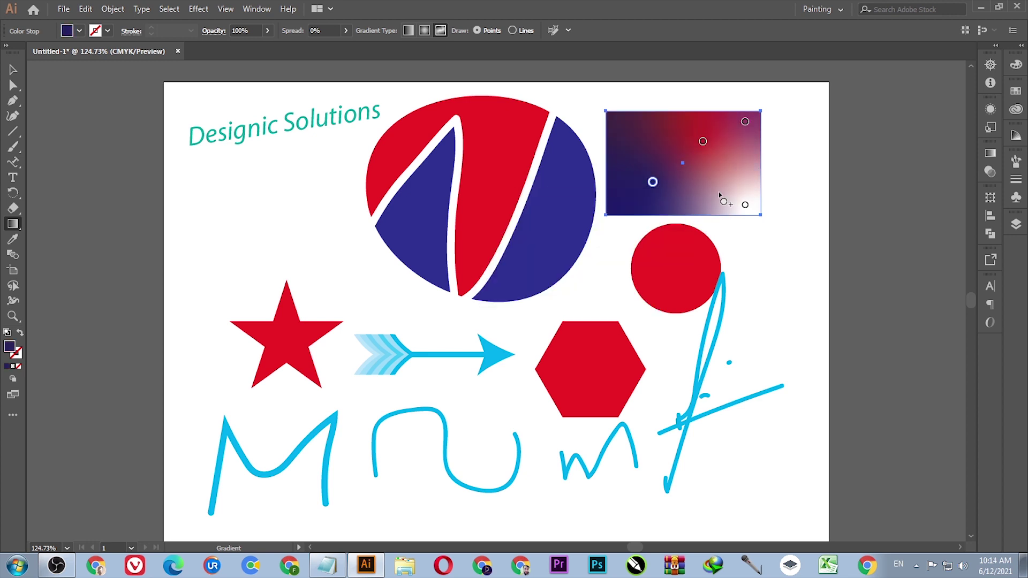
double_click(724, 191)
left_click(634, 240)
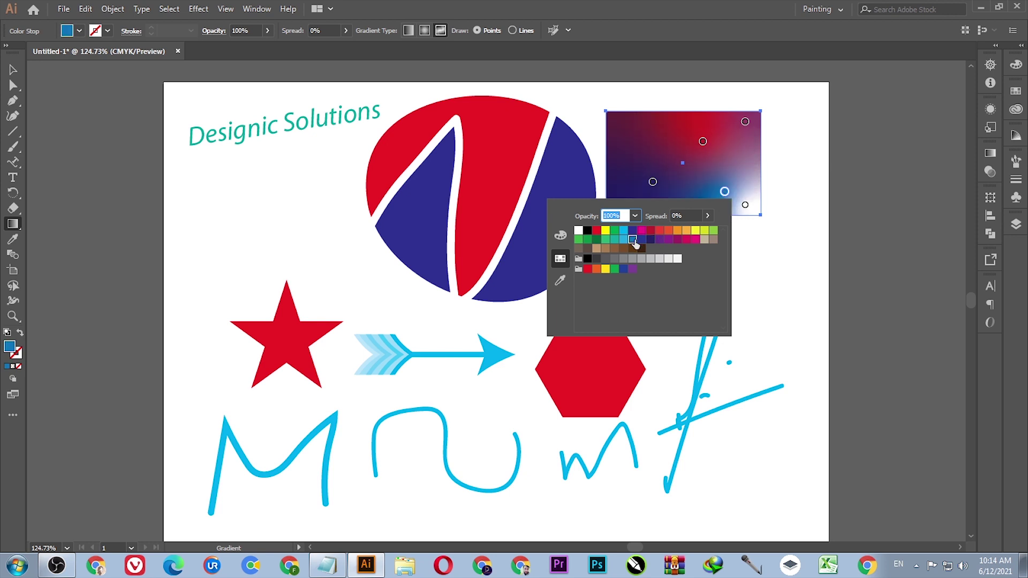
- Recolor the white color stop in the rectangle's lower-right corner to purple
left_click(744, 205)
double_click(745, 205)
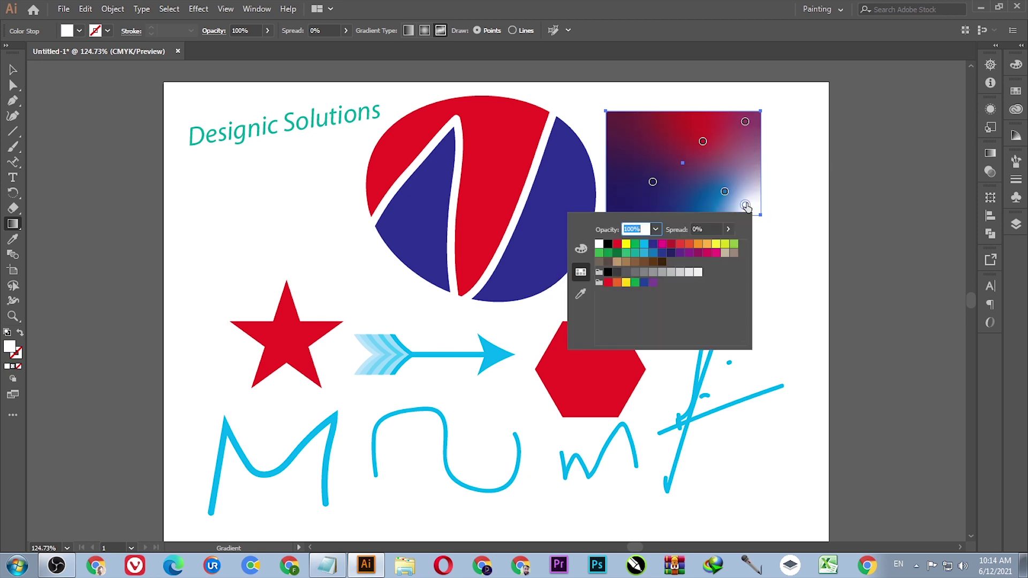
left_click(653, 244)
left_click(678, 245)
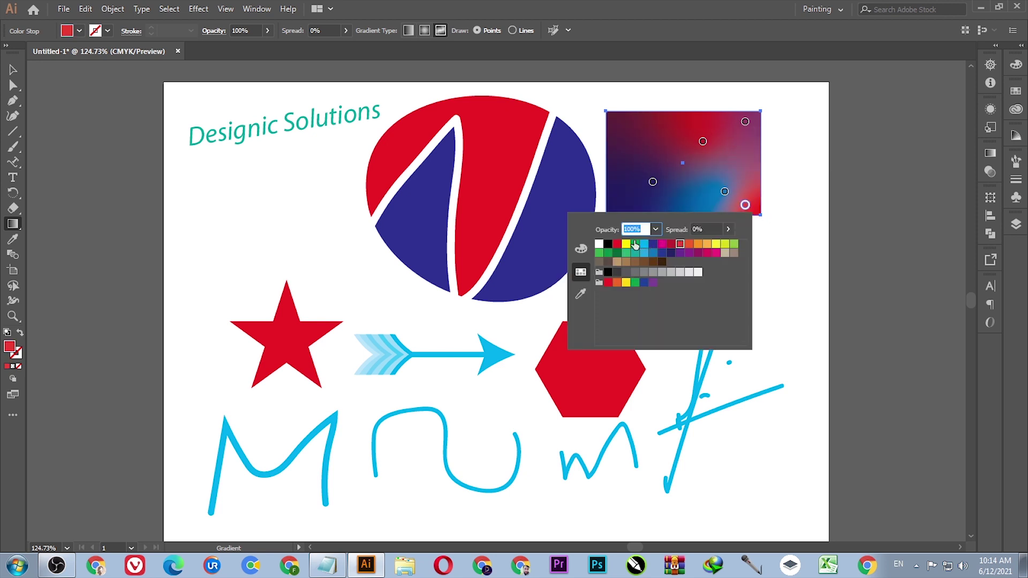
left_click(617, 254)
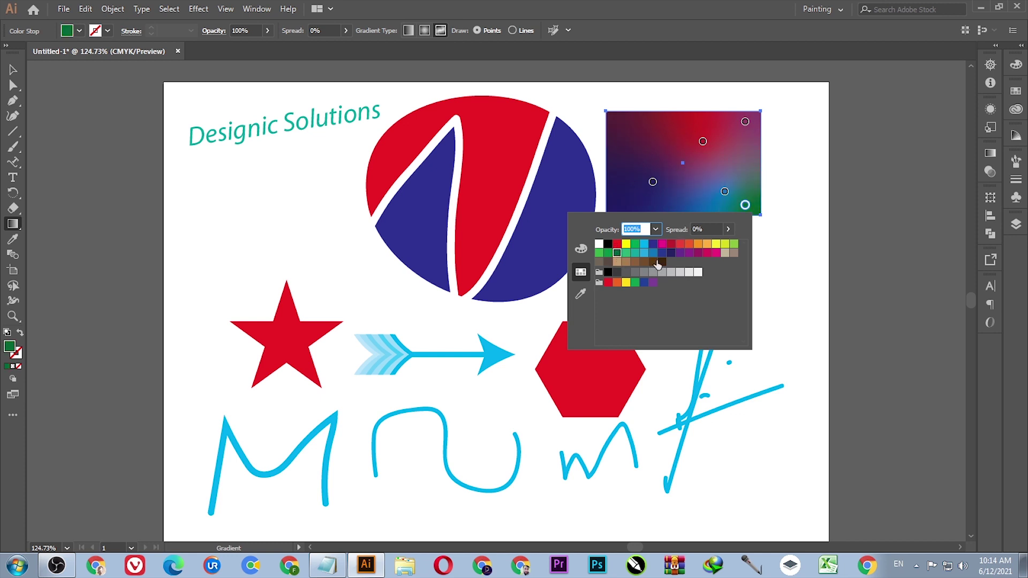
left_click(680, 253)
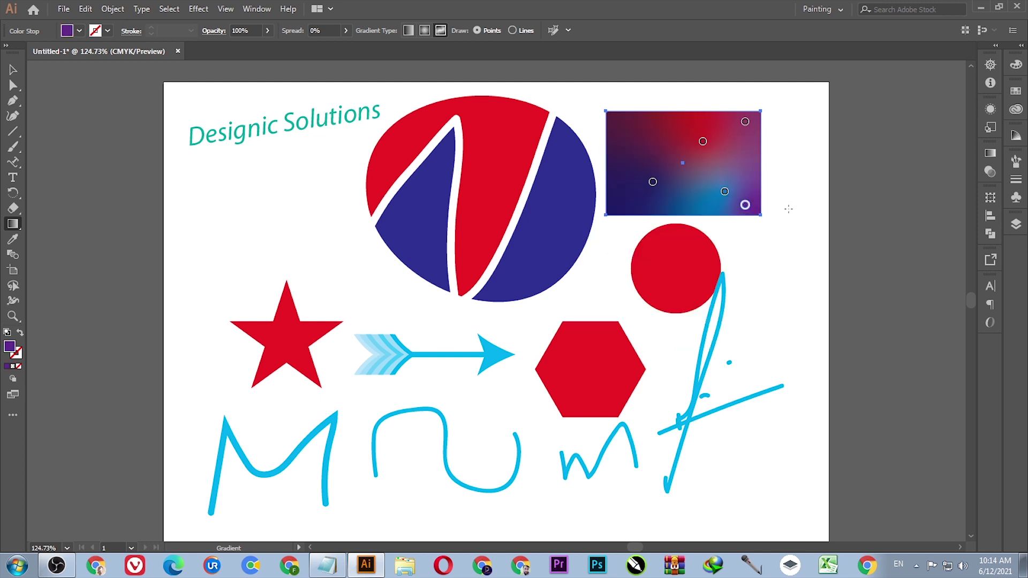
key("v")
left_click(213, 192)
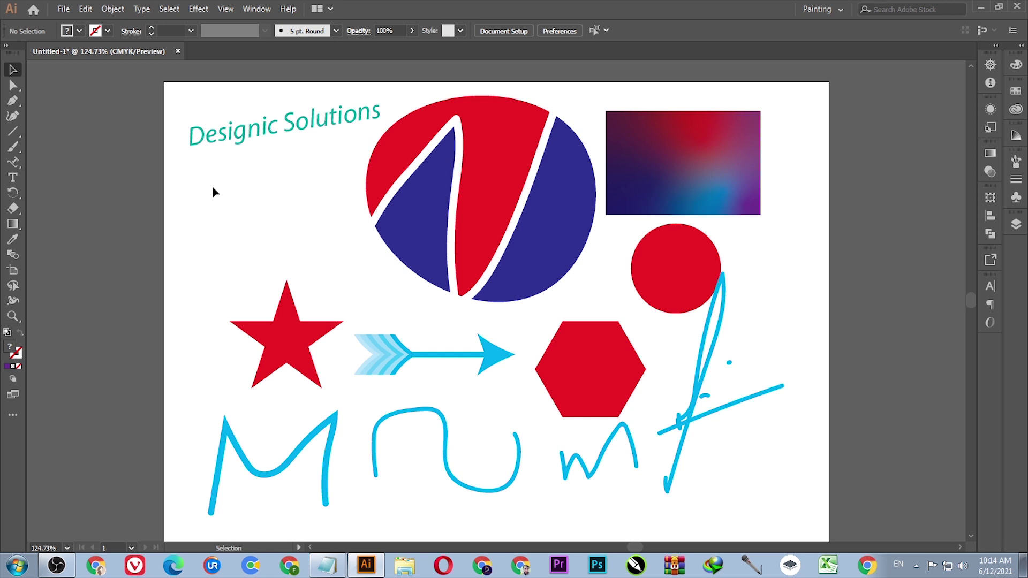
- Move the red hexagon above the star and copy the rectangle's gradient onto it with the Eyedropper tool
left_click_drag(597, 364, 287, 203)
left_click(13, 239)
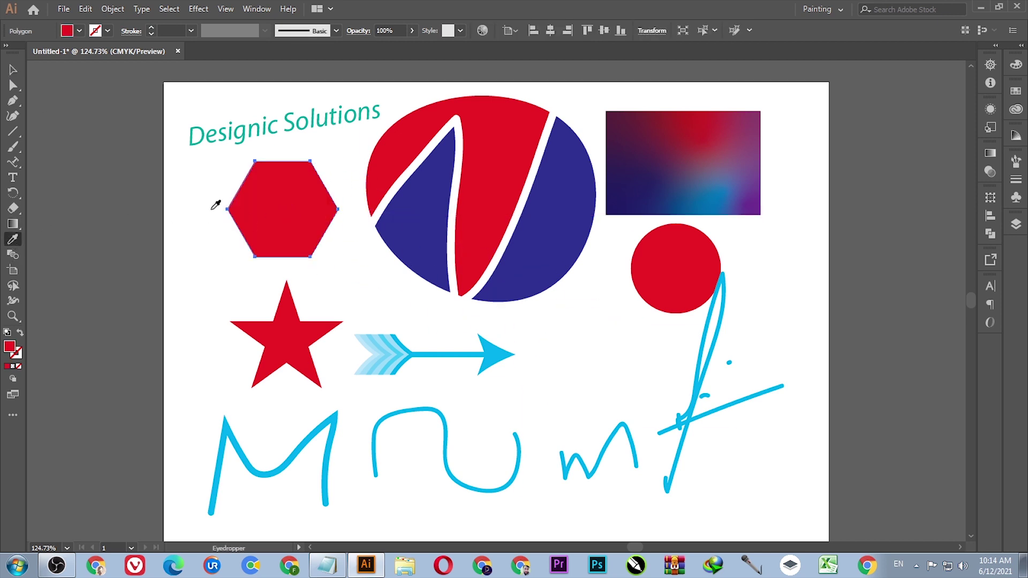
left_click(703, 177)
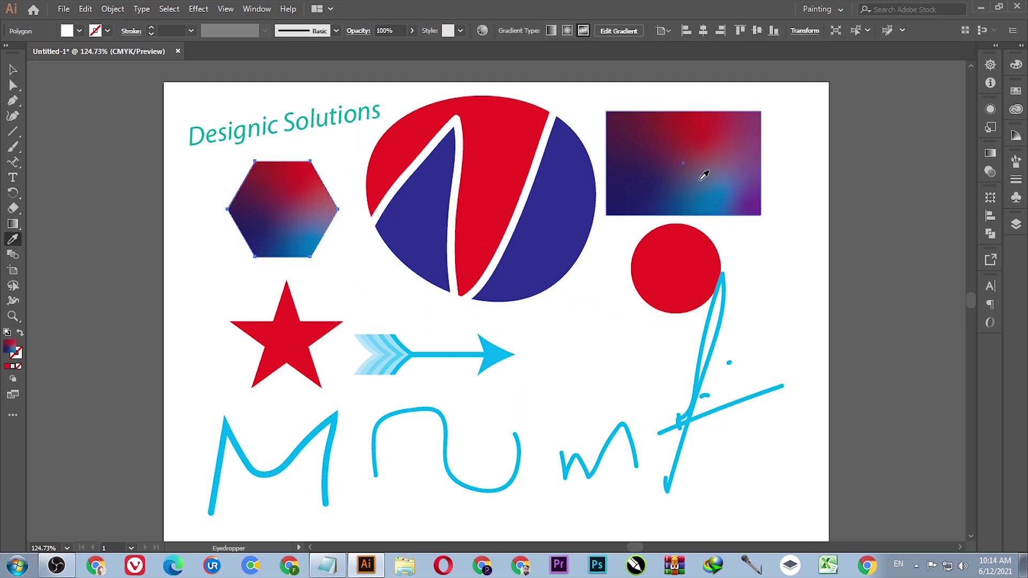
key("v")
left_click(144, 204)
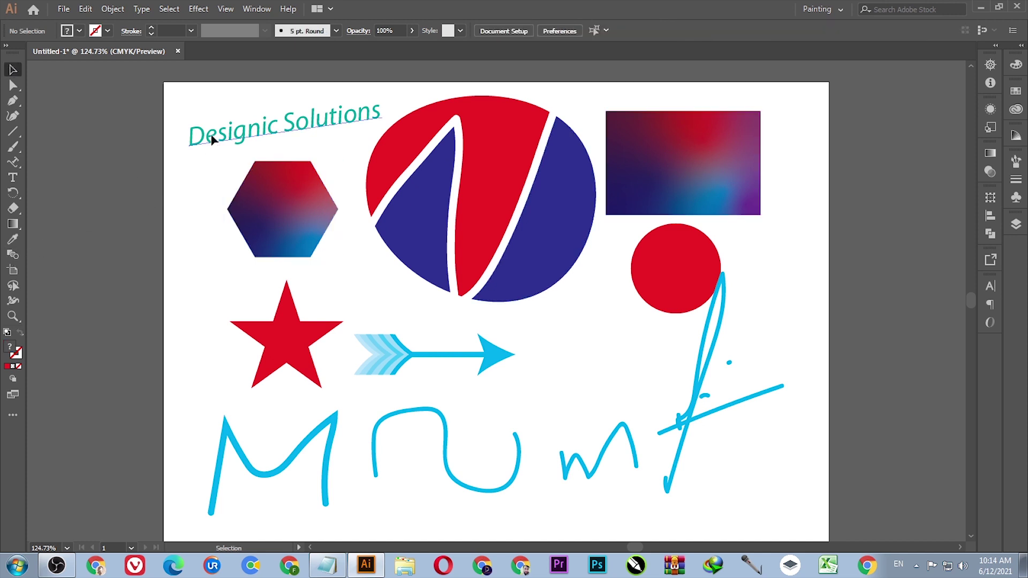
- Place a Futura Md BT copy of the slanted text just below the original, and move the hexagon down beside the star
left_click_drag(212, 139, 213, 319)
left_click_drag(216, 411, 215, 411)
left_click(511, 30)
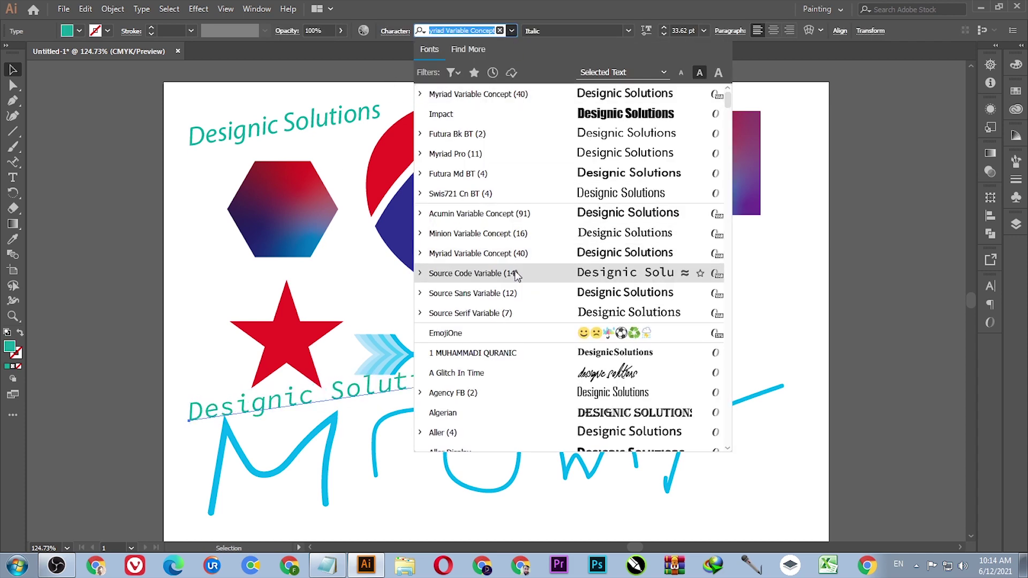
left_click(535, 174)
left_click_drag(322, 395, 312, 160)
left_click_drag(296, 226, 250, 295)
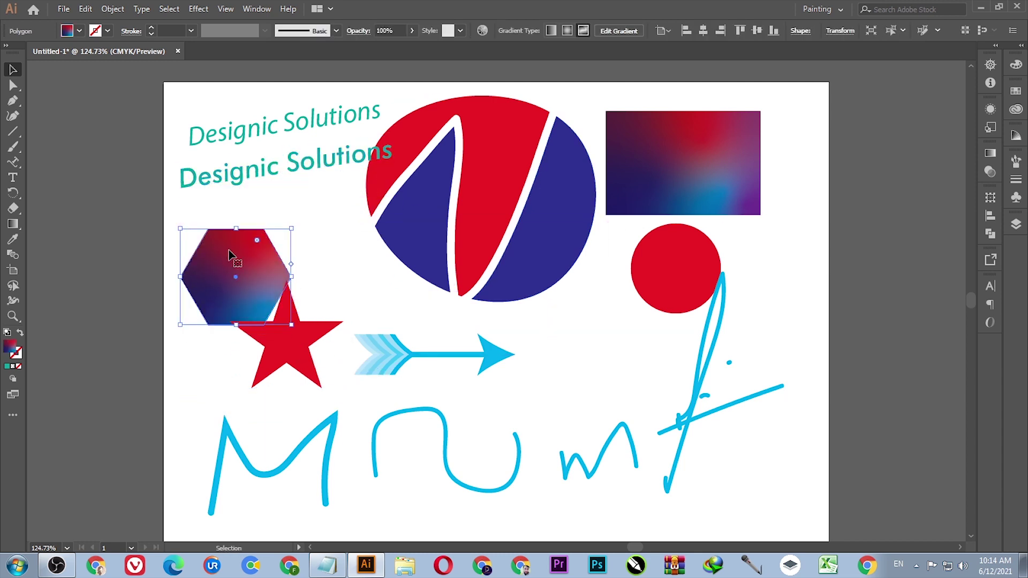
- Fill the copied "Designic Solutions" text with magenta and scale it down to about 28.37 pt
left_click(223, 179)
left_click(80, 31)
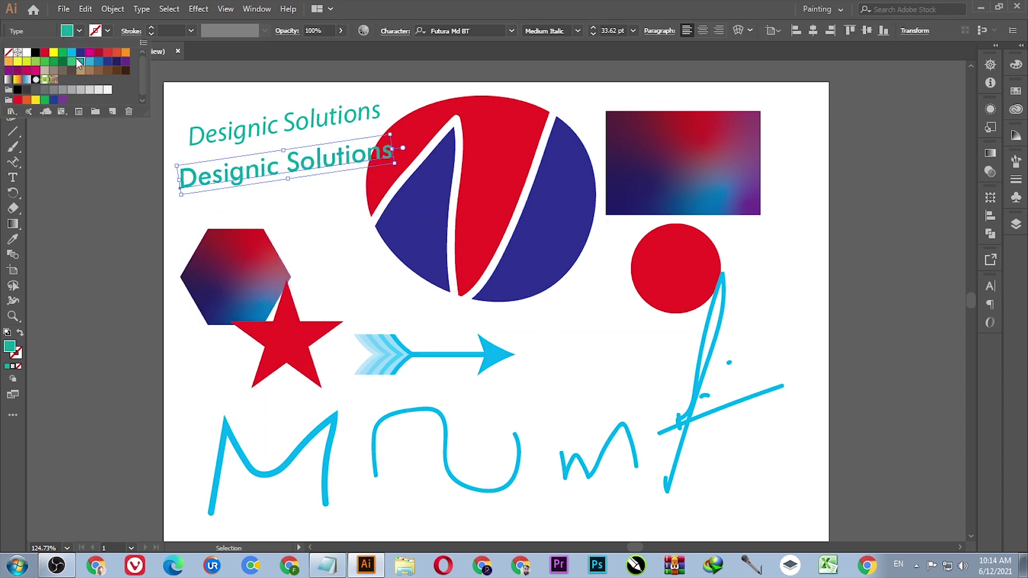
left_click(89, 53)
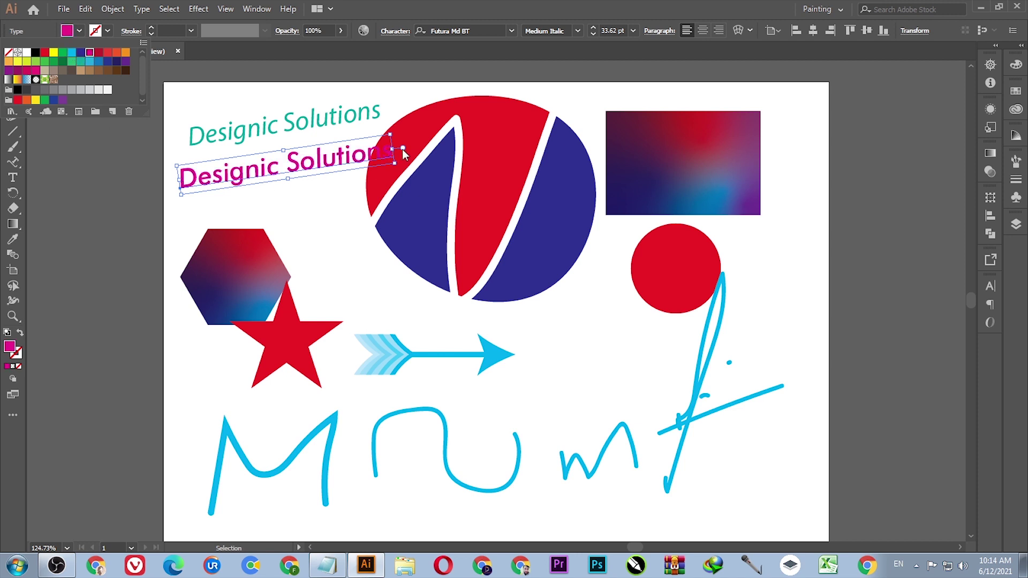
left_click_drag(397, 154, 360, 152)
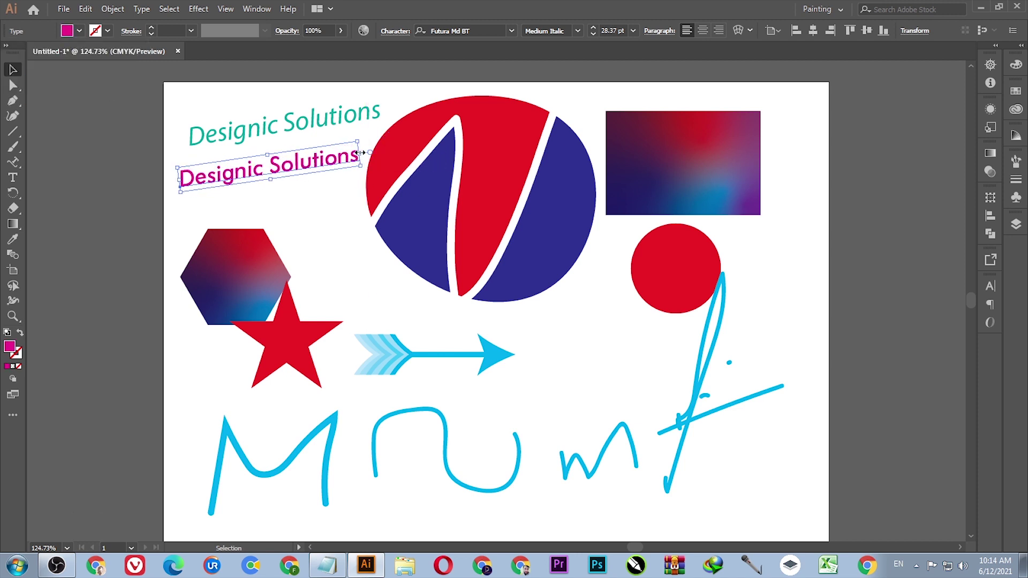
left_click(164, 107)
left_click(210, 137)
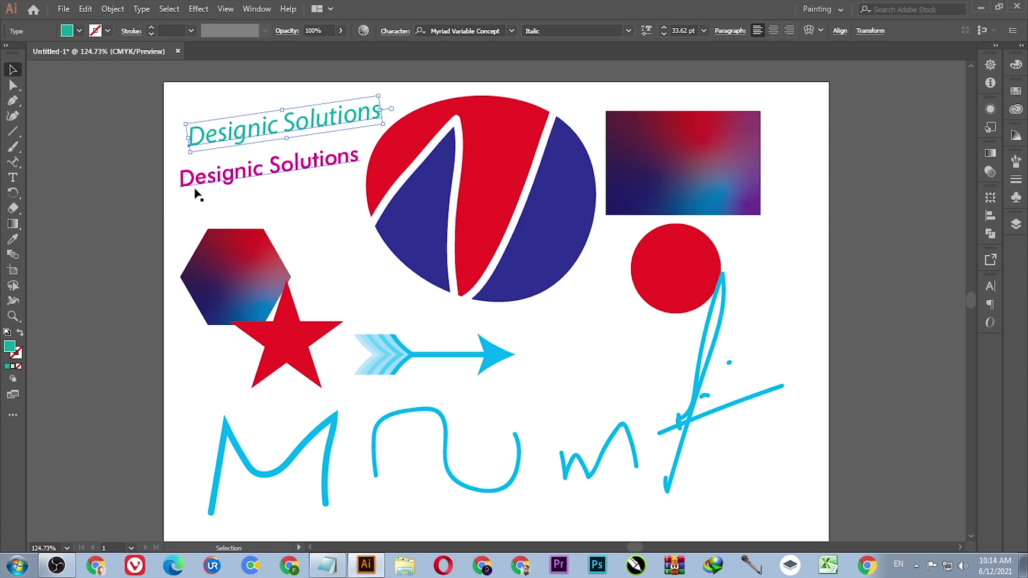
key("i")
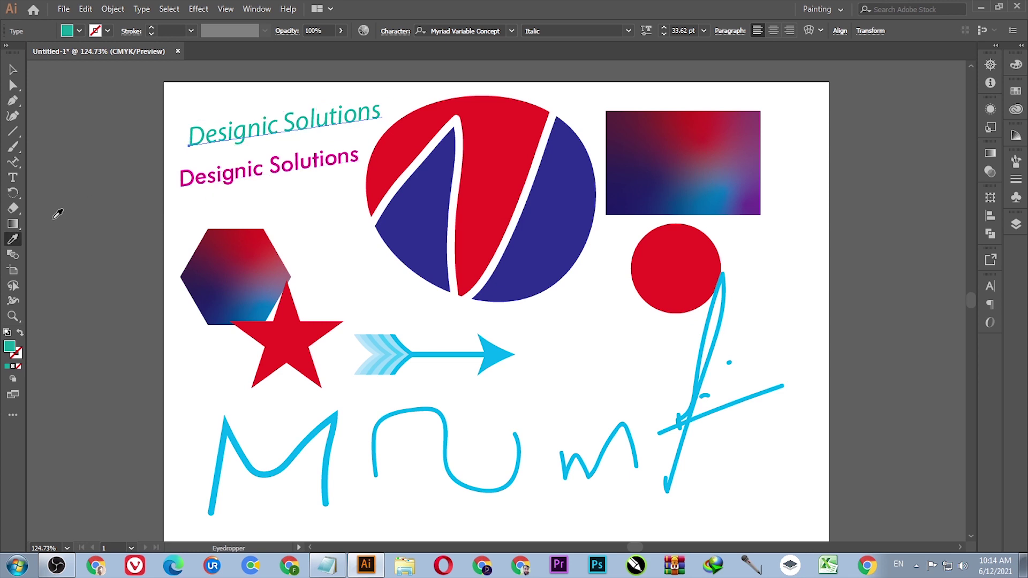
left_click(176, 132)
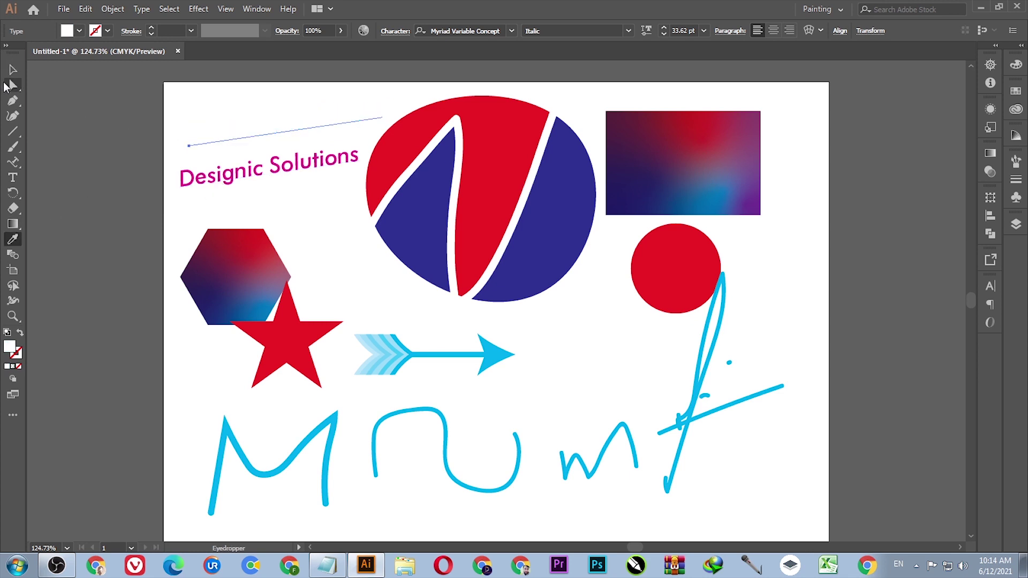
left_click(12, 70)
key("ctrl+z")
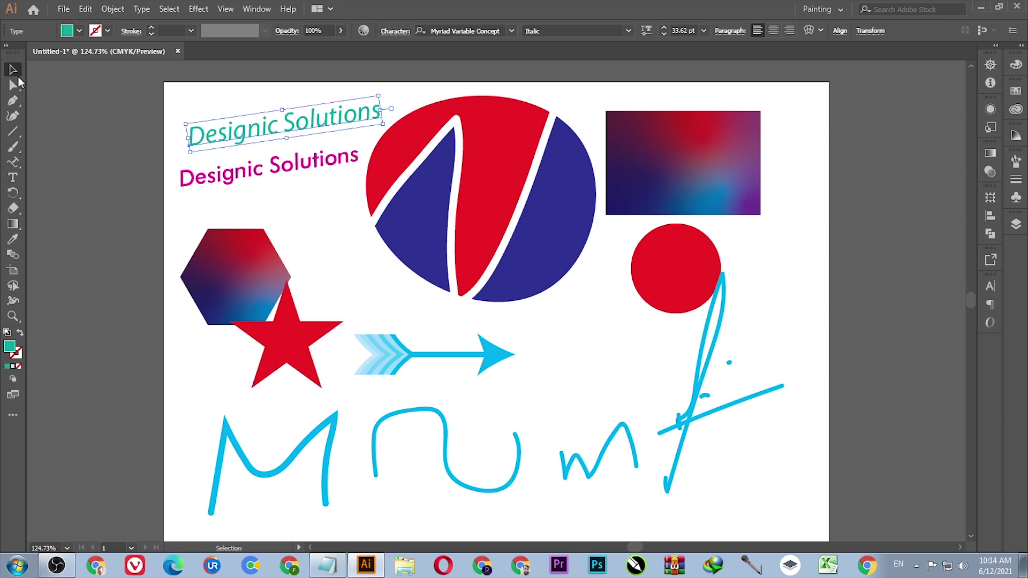
- Copy the lower "Designic Solutions" text's magenta Futura style onto the green text above it with the Eyedropper tool
left_click(90, 119)
left_click(195, 142)
left_click(13, 240)
left_click(188, 181)
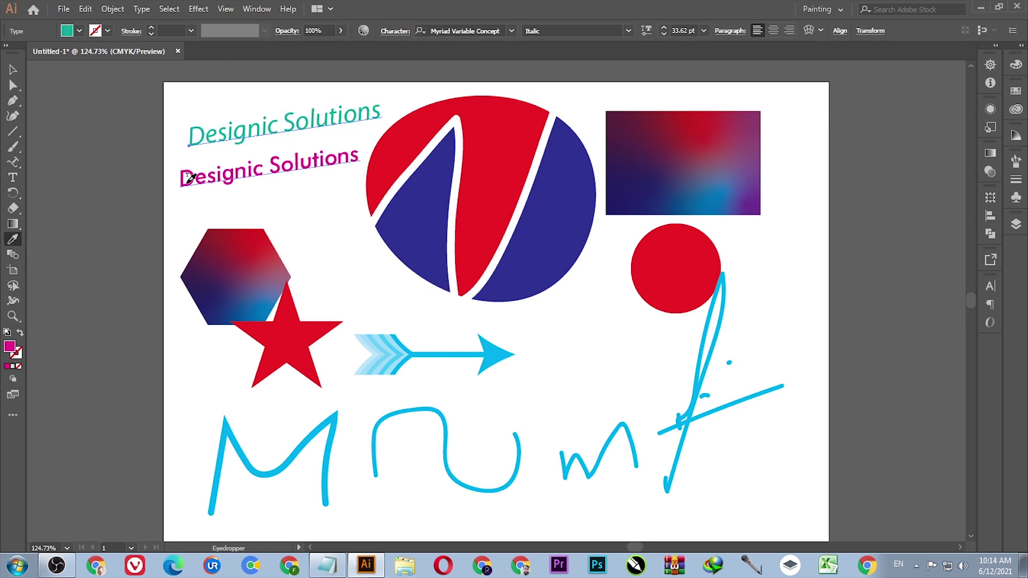
left_click(13, 69)
left_click(171, 198)
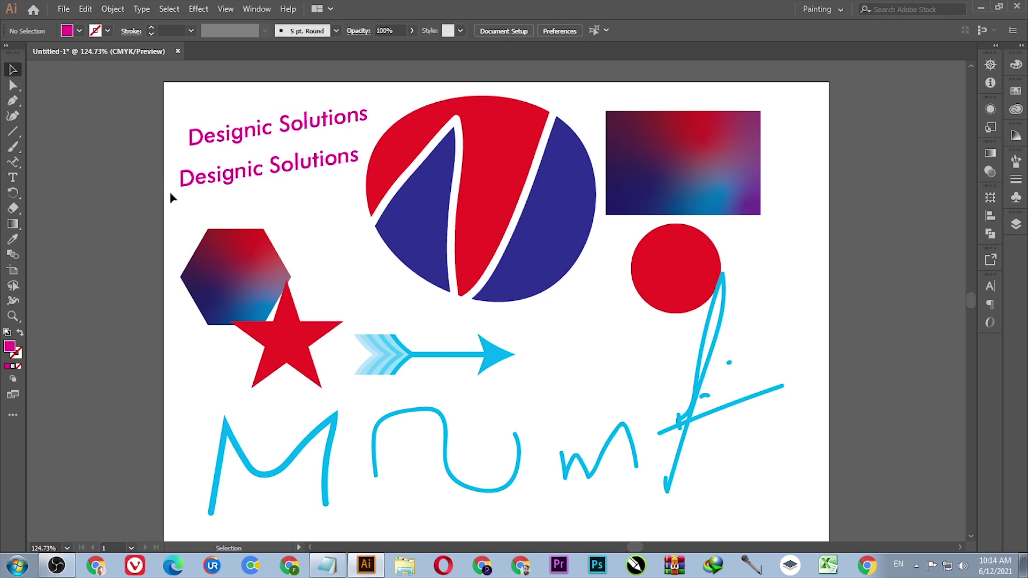
- Move the red star down so that it sits clear of the gradient hexagon
left_click_drag(310, 328, 310, 354)
left_click(139, 216)
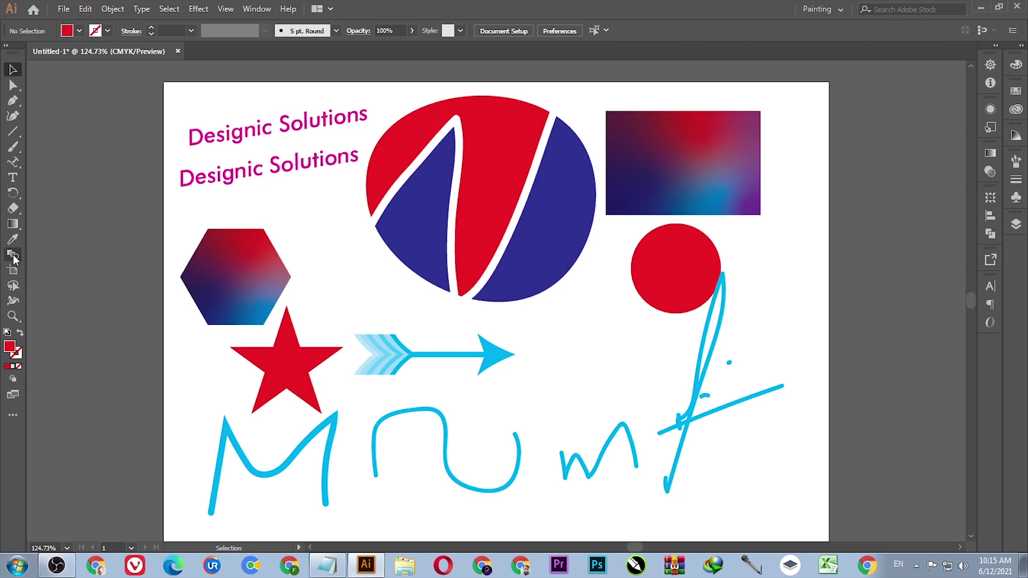
left_click(14, 258)
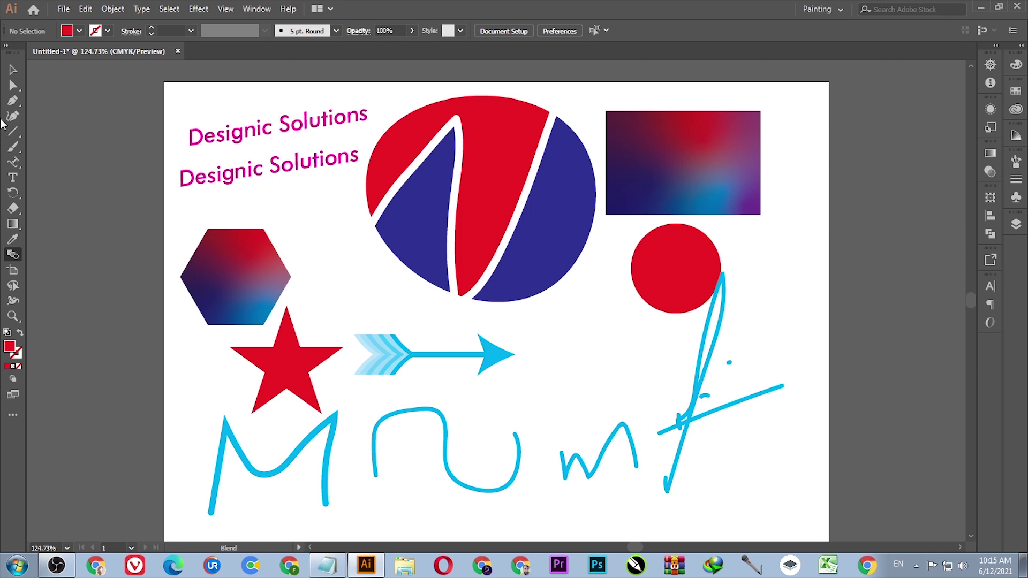
- Delete the blue freehand strokes that overlap and hang below the red circle, keeping the circle
left_click(12, 88)
mouse_move(762, 339)
left_mouse_down()
mouse_move(725, 409)
mouse_move(697, 426)
left_mouse_up()
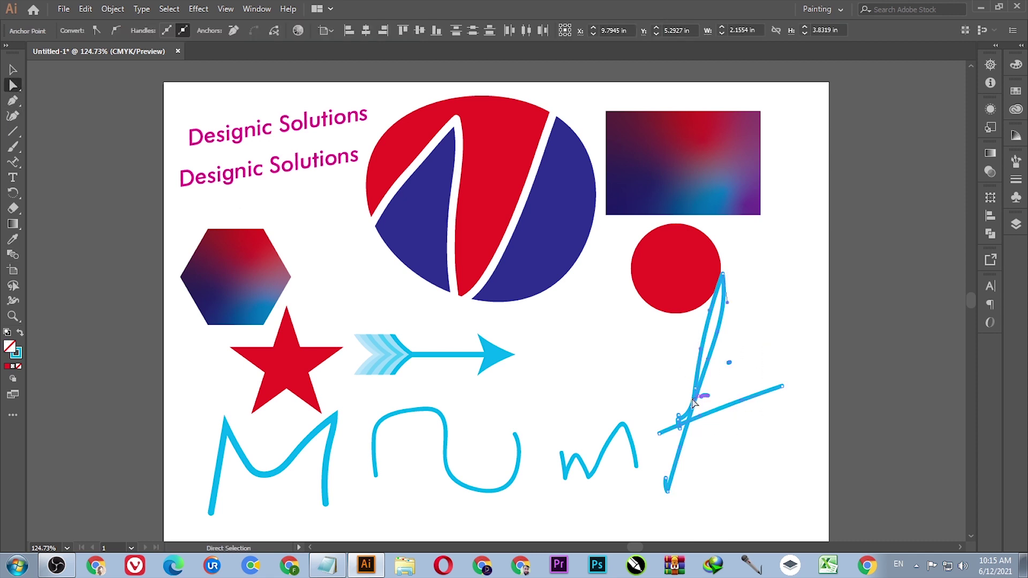
key("Delete")
left_click_drag(783, 375, 659, 493)
left_click_drag(798, 271, 663, 533)
key("Delete")
key("ctrl+z")
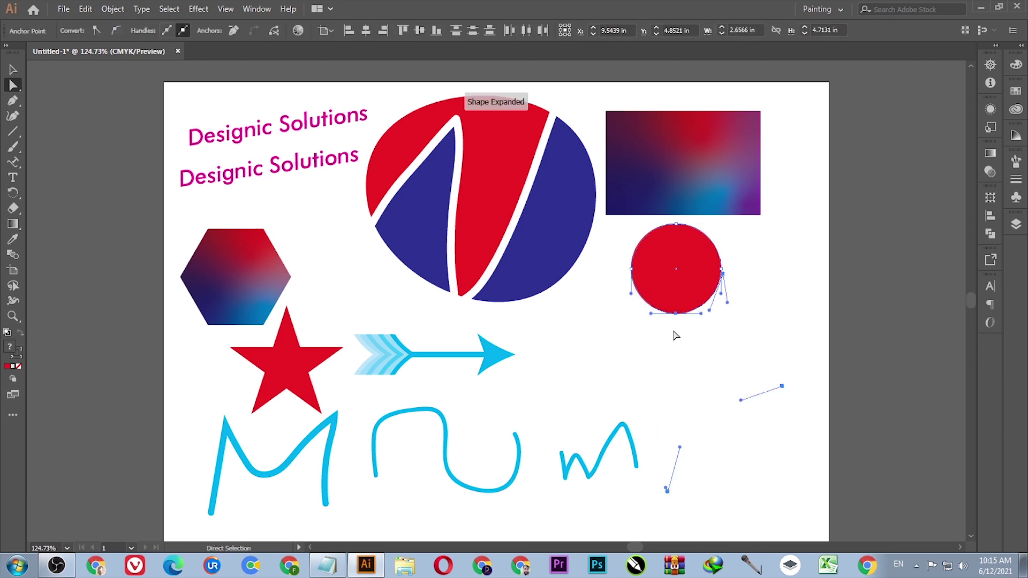
left_click(13, 70)
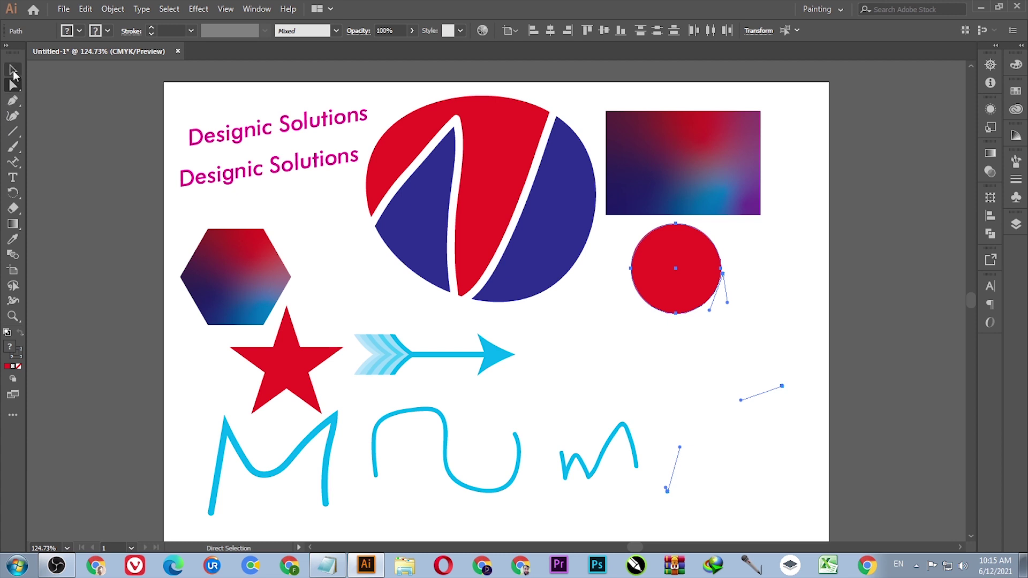
left_click(665, 320)
left_click(721, 287)
key("Delete")
left_click_drag(819, 271, 673, 516)
left_click_drag(691, 473, 683, 488)
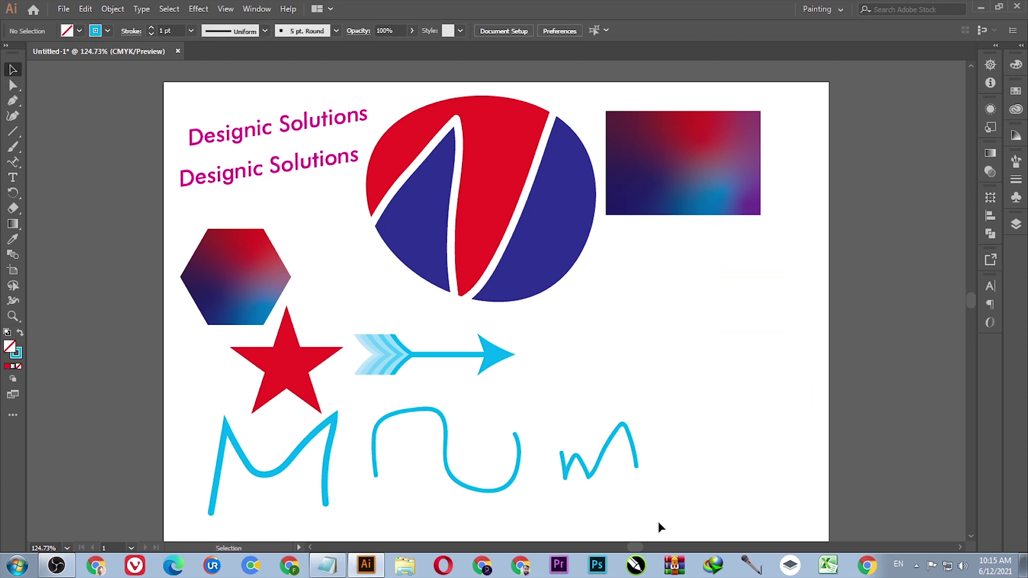
key("ctrl+z")
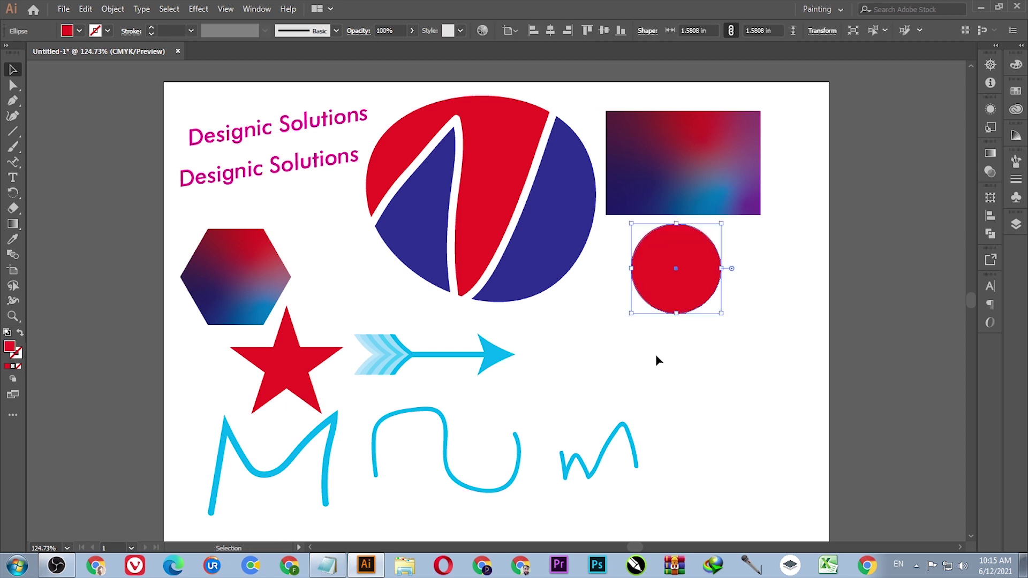
- Move the red circle down below the gradient rectangle and place a copy to its right, filled with dark red
left_click_drag(654, 259, 743, 316)
left_click(700, 386)
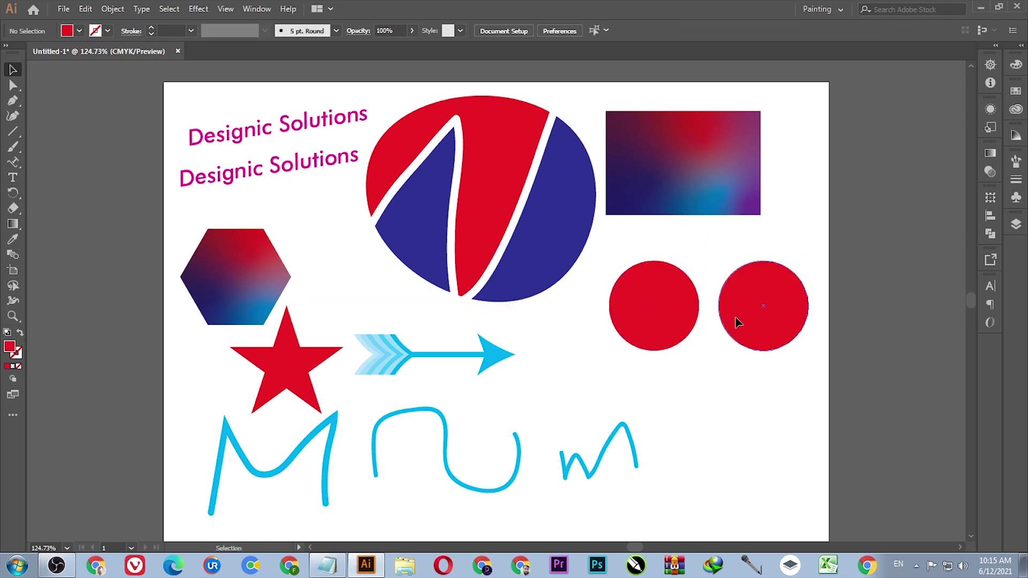
left_click(736, 322)
left_click(80, 31)
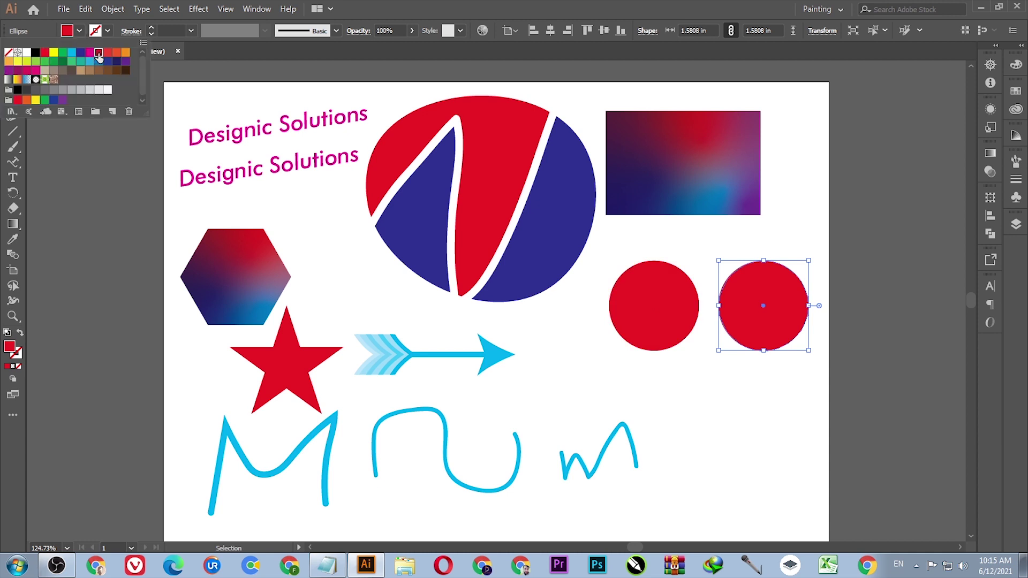
left_click(99, 58)
left_click(613, 343)
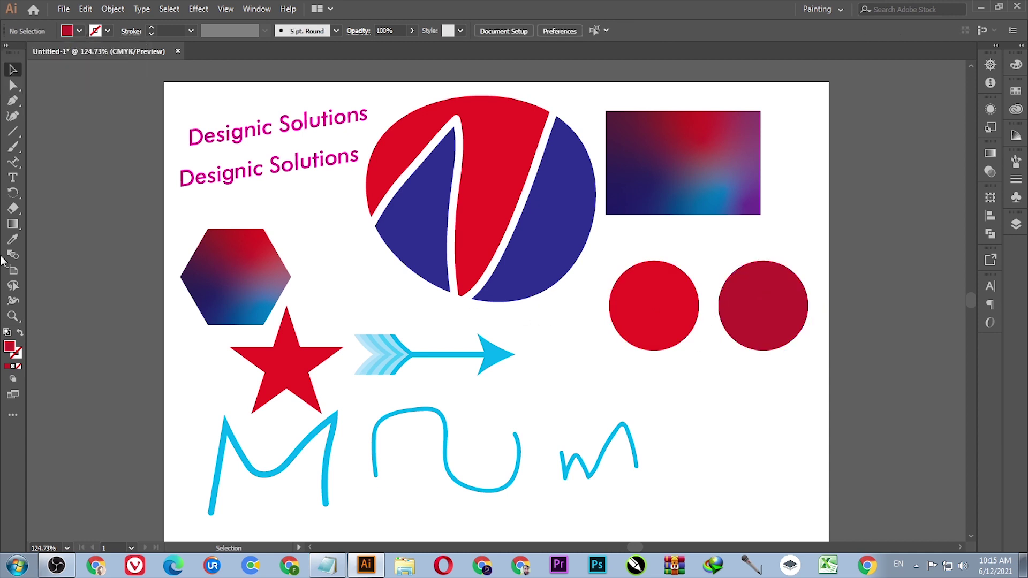
key("shift+o")
left_click(678, 317)
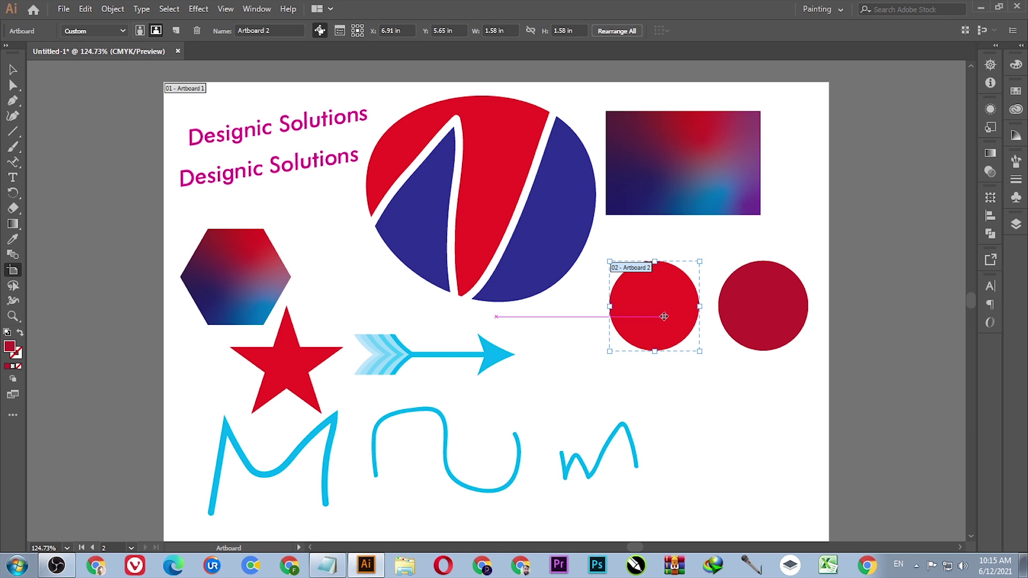
key("ctrl+z")
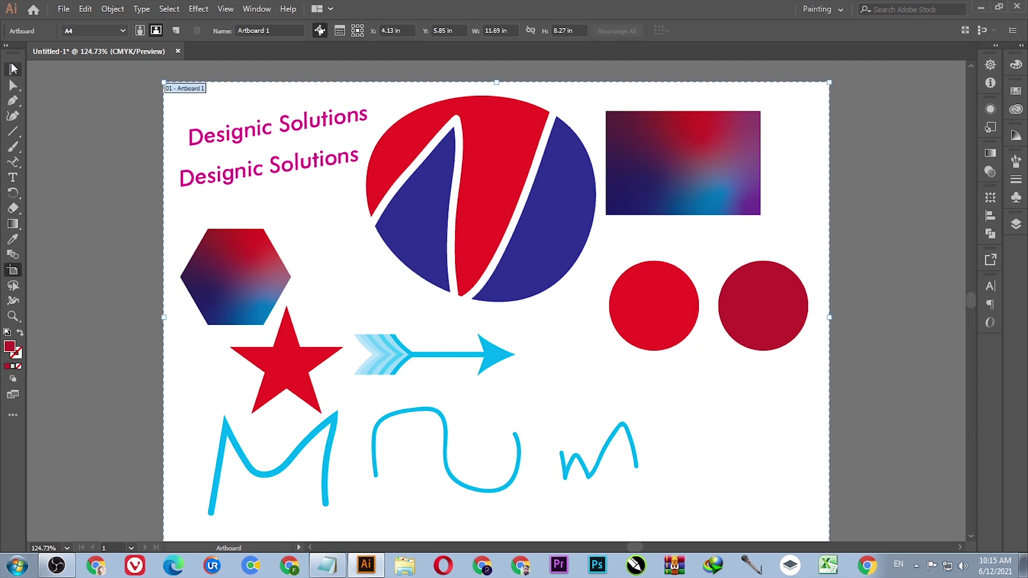
left_click(13, 70)
left_click(14, 255)
left_click(12, 70)
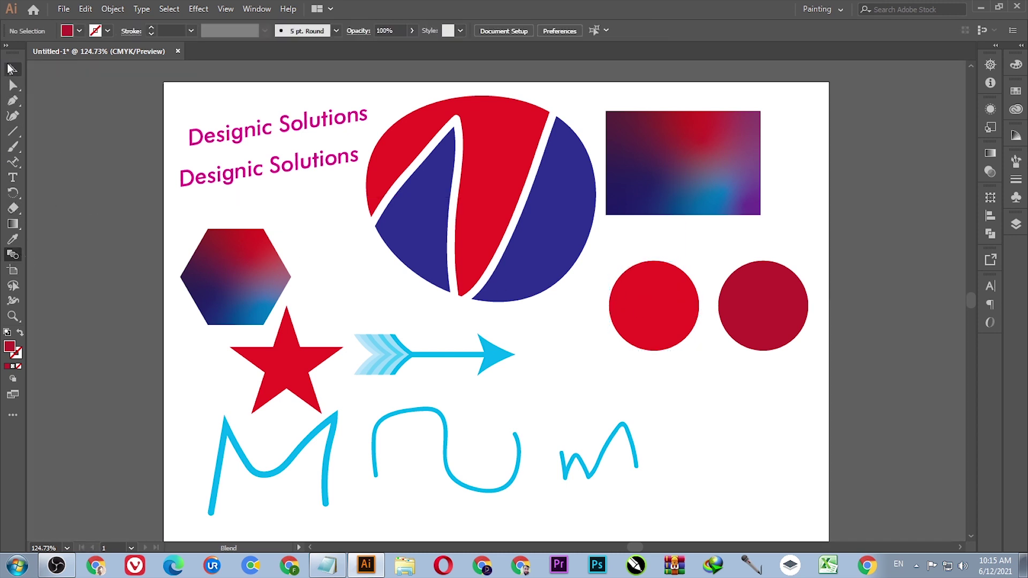
- Blend the dark red circle into the red circle with the Blend tool, and move the dark circle closer to shorten the blend
left_click(750, 300)
left_click(749, 300)
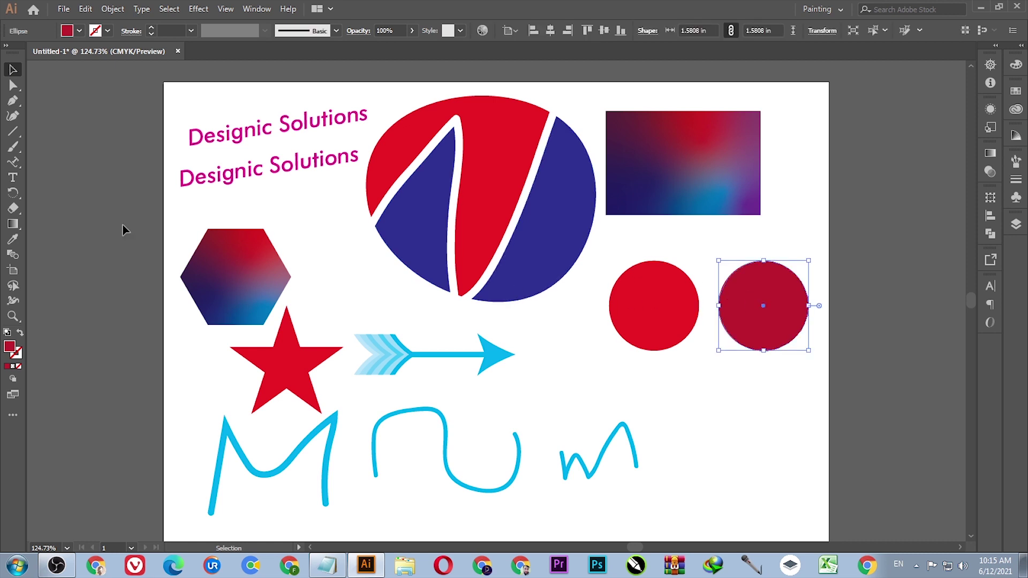
left_click(13, 239)
left_click(14, 253)
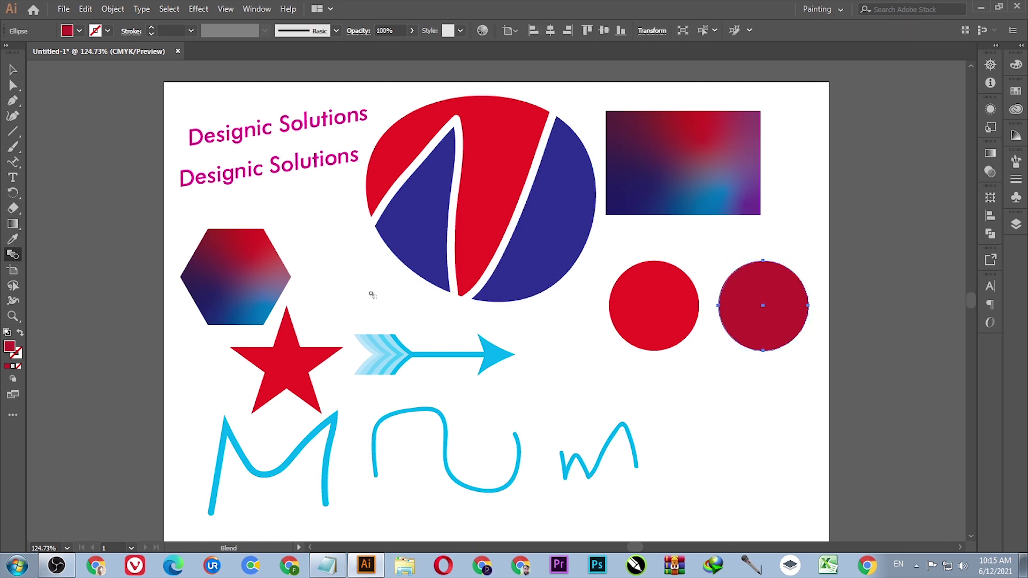
left_click(657, 306)
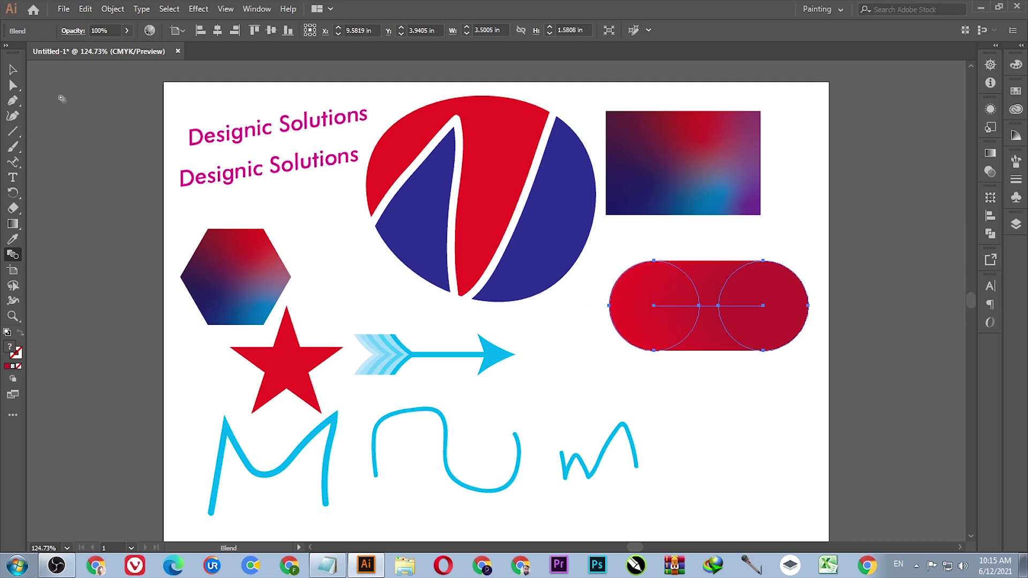
left_click(12, 70)
left_click(581, 352)
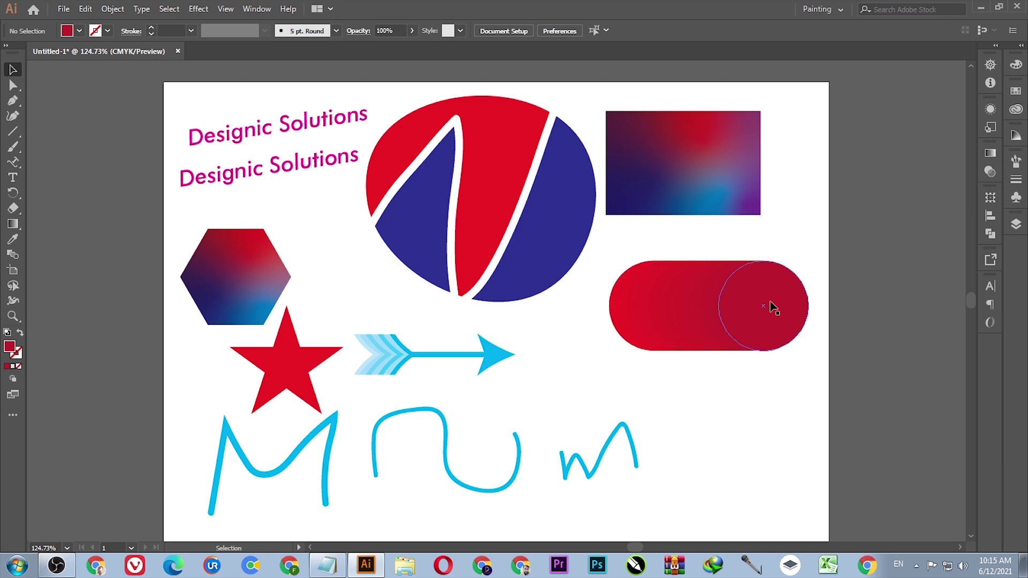
left_click_drag(766, 306, 690, 308)
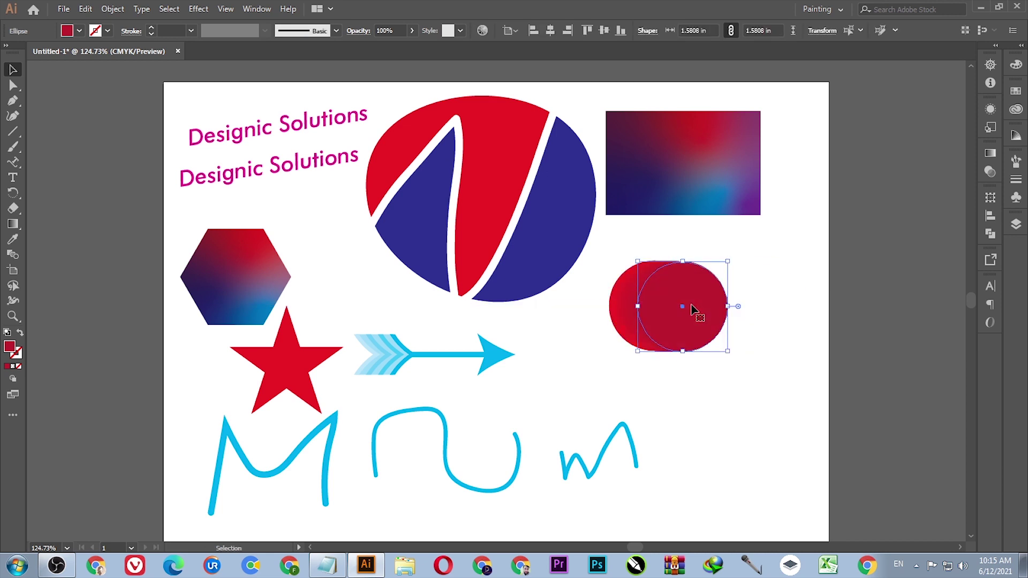
left_click(762, 289)
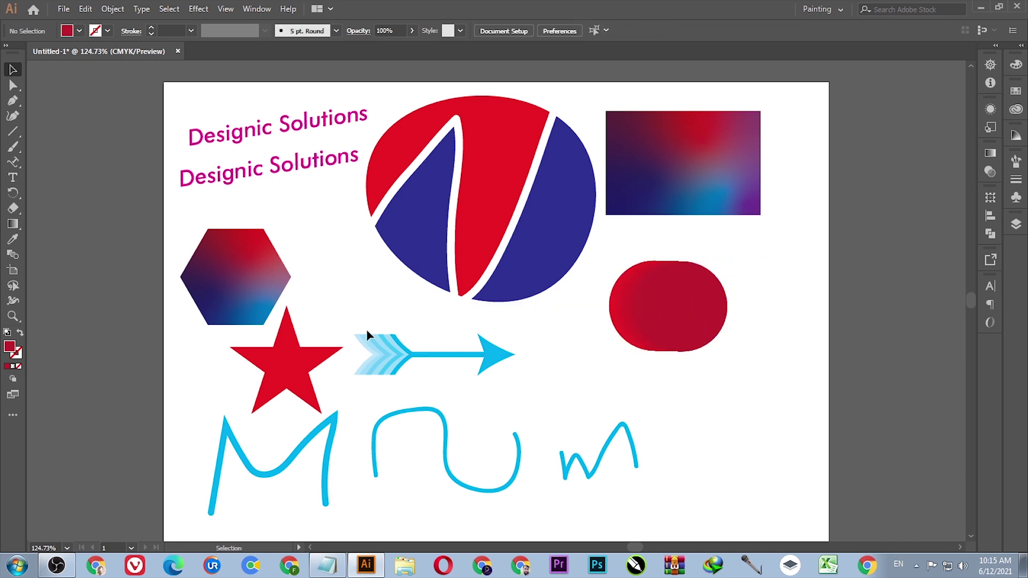
- Move the blue arrow to the right and shift the red star slightly up and right
left_click_drag(368, 334, 425, 332)
left_click_drag(319, 352, 348, 343)
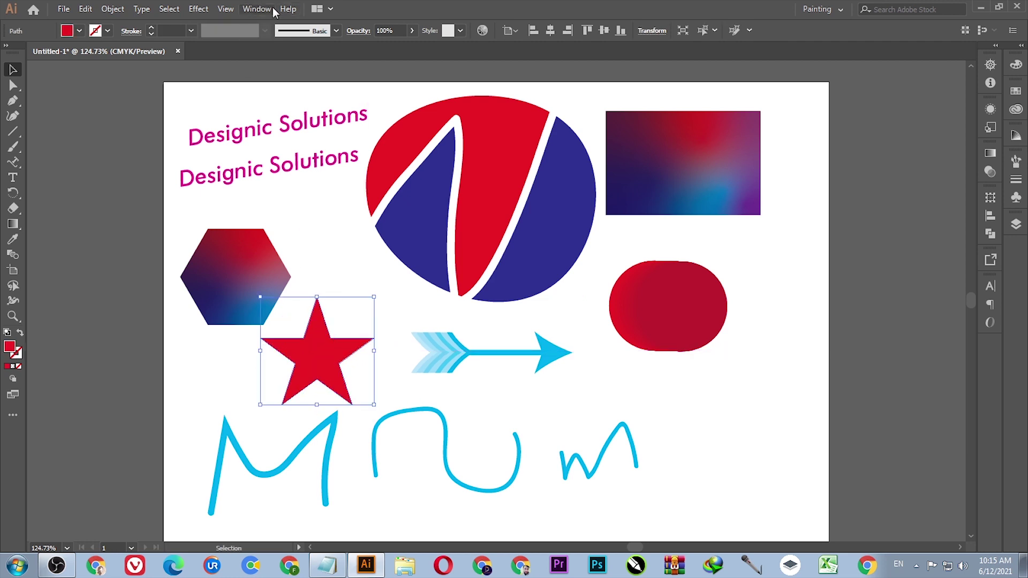
- Start a Drop Shadow effect on the red star with the preview on and a blur of 0.02 in
left_click(194, 12)
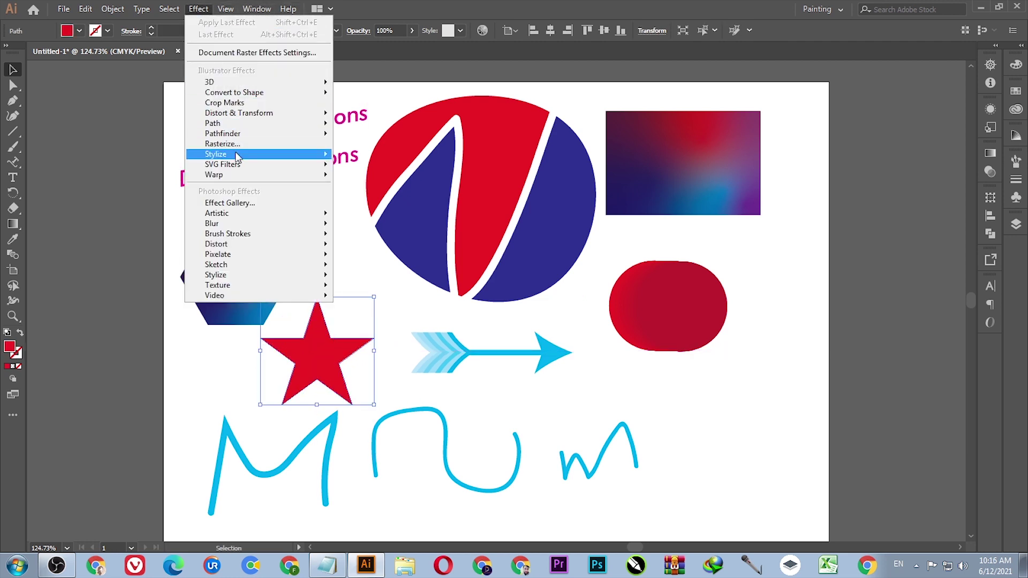
mouse_move(271, 155)
left_click(375, 157)
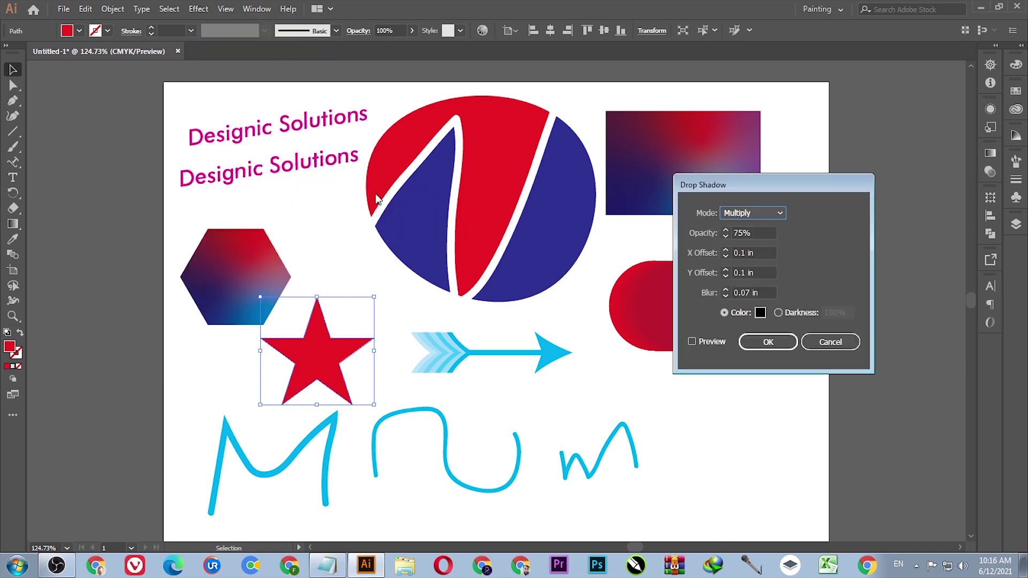
left_click(693, 342)
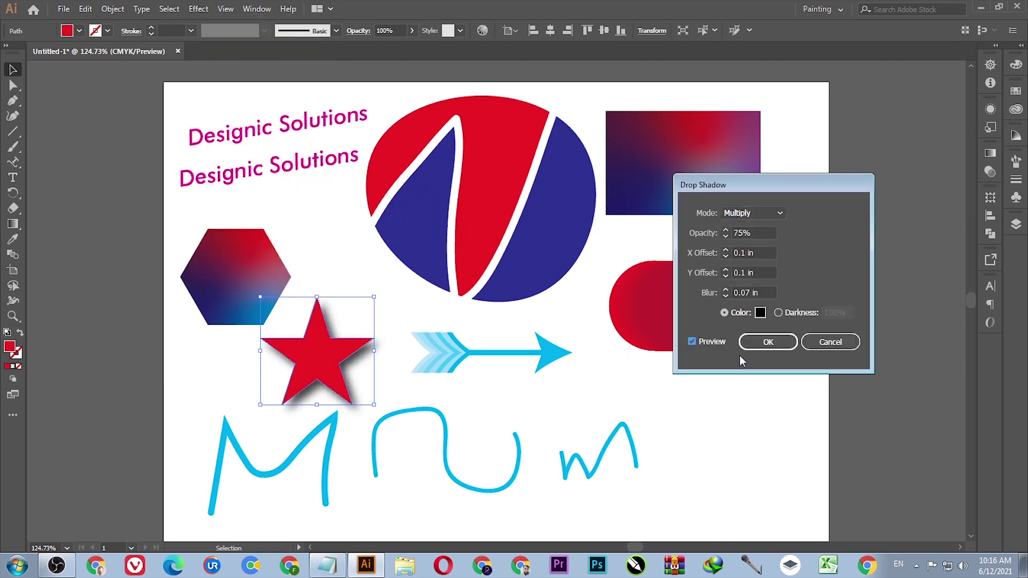
left_click_drag(769, 292, 717, 294)
type("0")
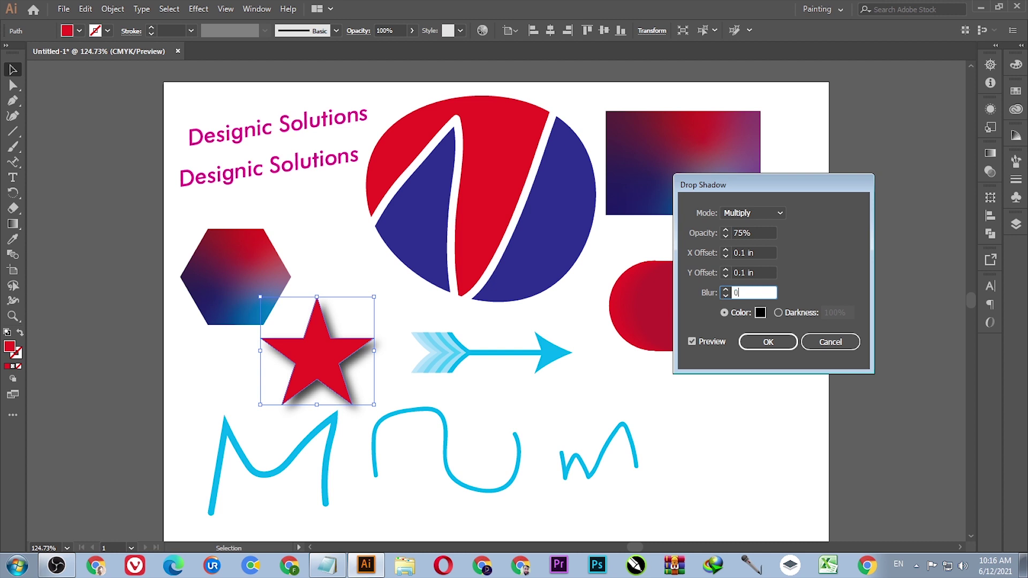
type(".02")
key("Tab")
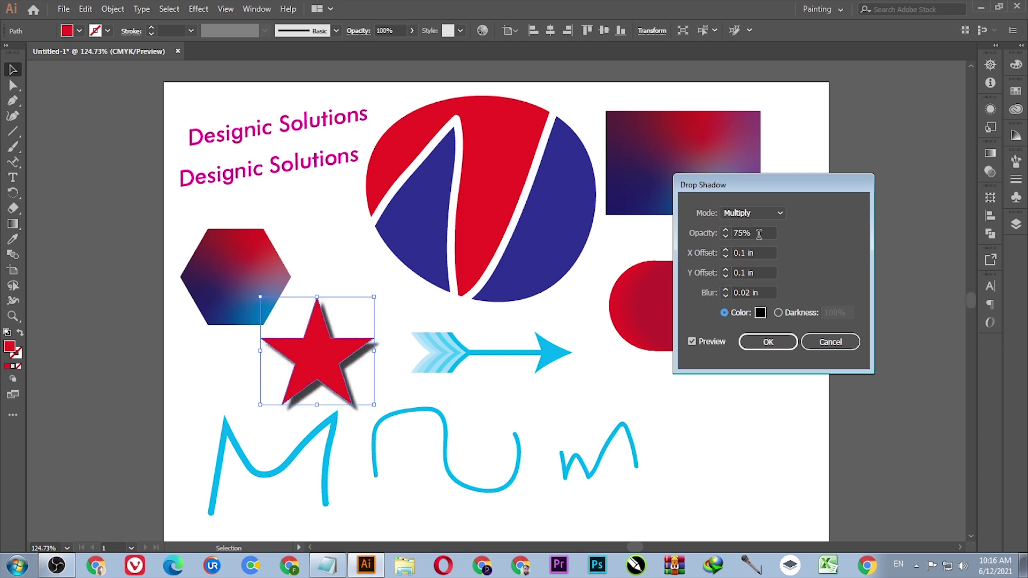
- Set the star's shadow X and Y offsets to 0.01 in each and apply the effect
left_click_drag(762, 247, 727, 251)
type("0.0")
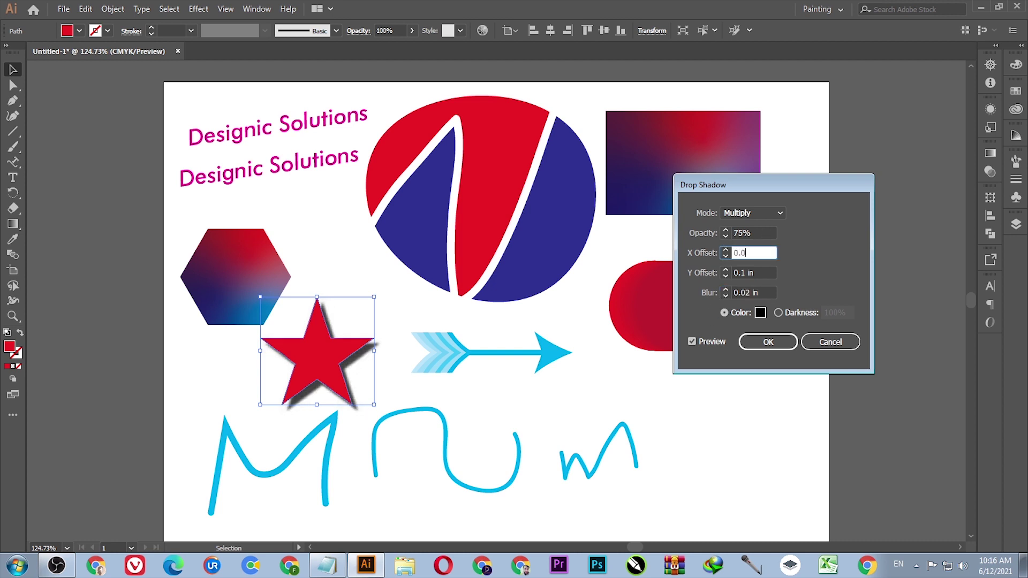
type("1")
key("Tab")
type("0.0")
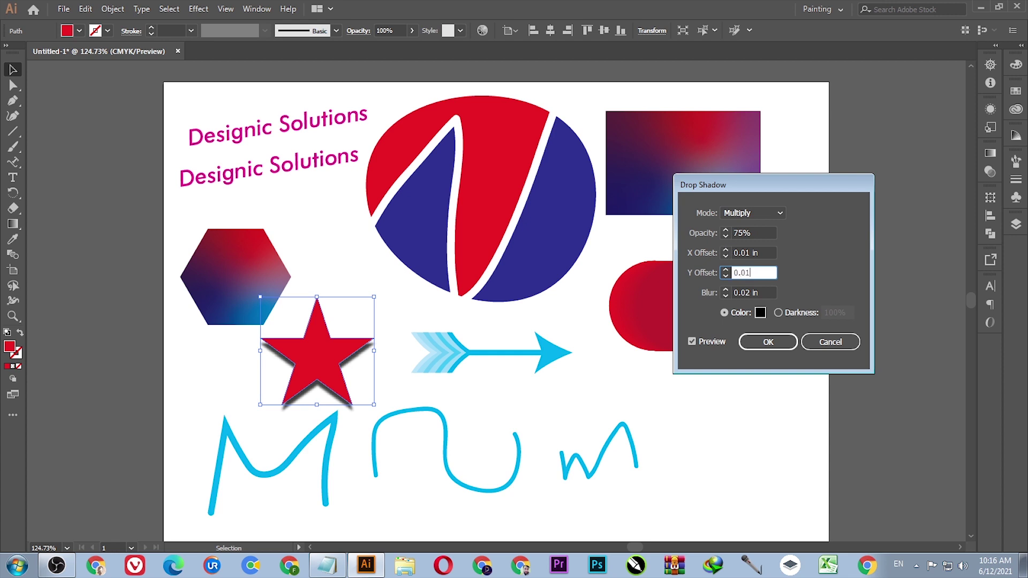
left_click(692, 342)
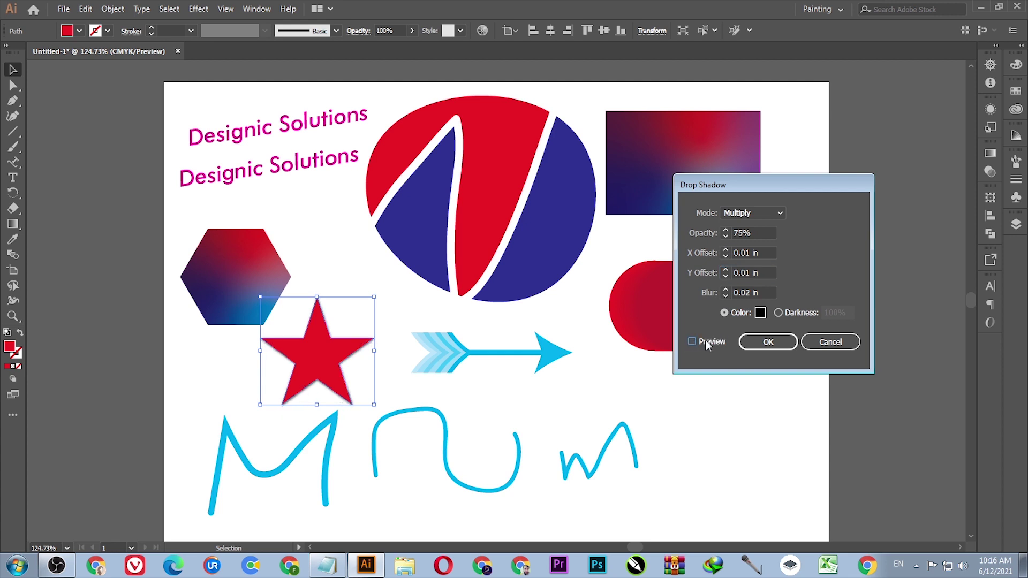
left_click(769, 341)
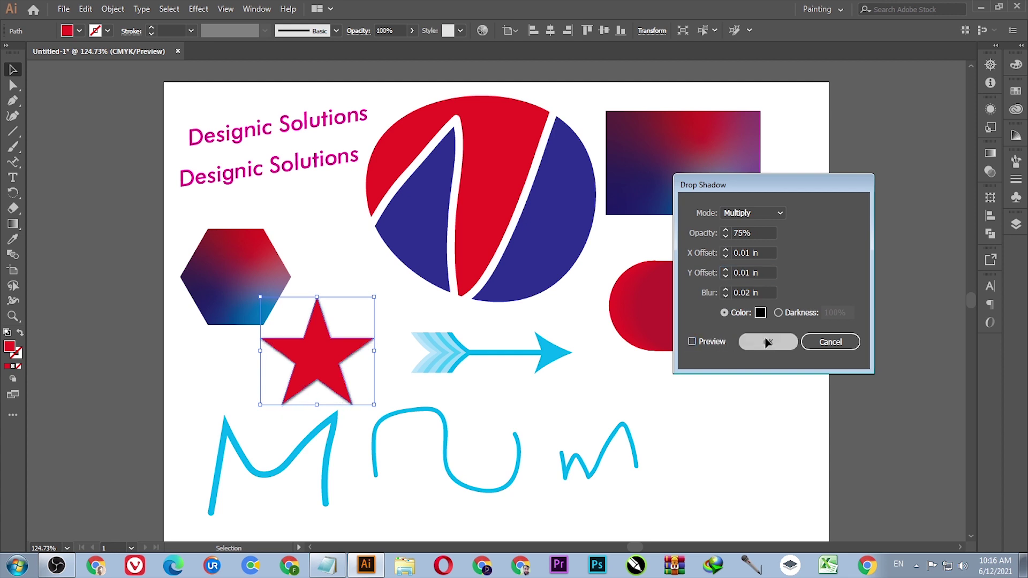
- Deselect the red star, and move it up and to the right beside the hexagon
left_click(119, 204)
left_click_drag(322, 355, 346, 326)
- Try removing the red star's fill, and undo the change
left_click(79, 31)
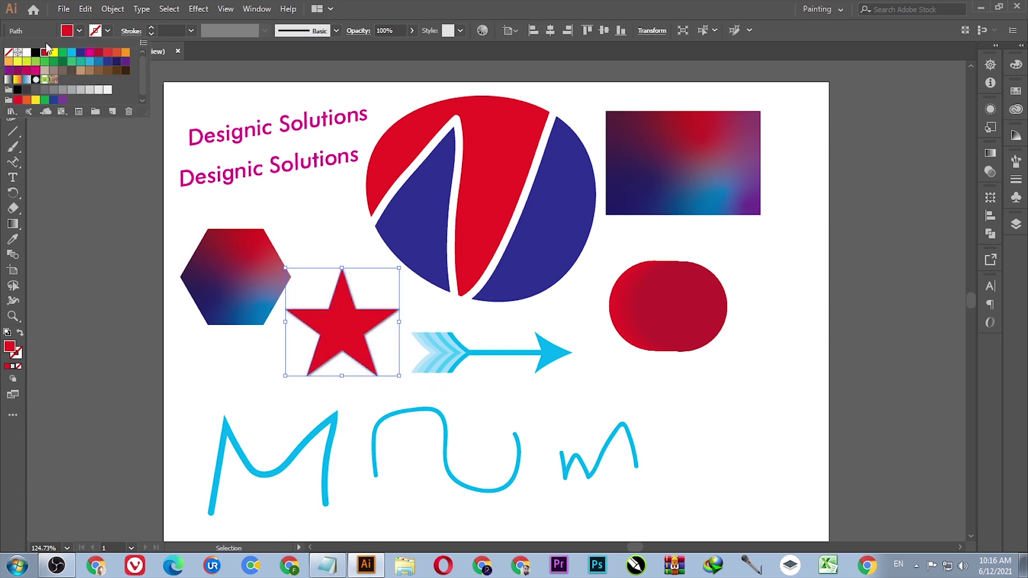
left_click(8, 52)
left_click(91, 204)
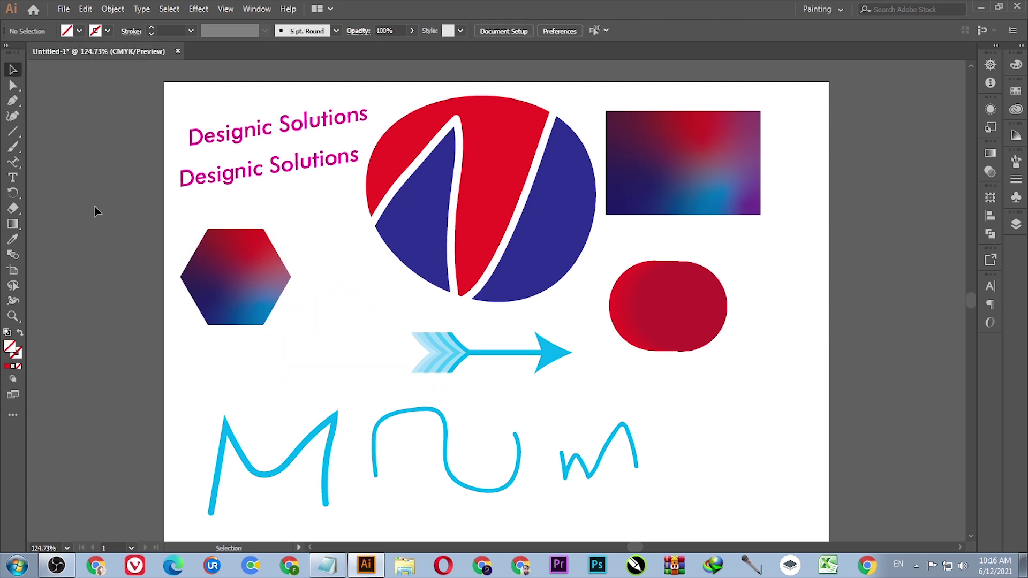
key("ctrl+z")
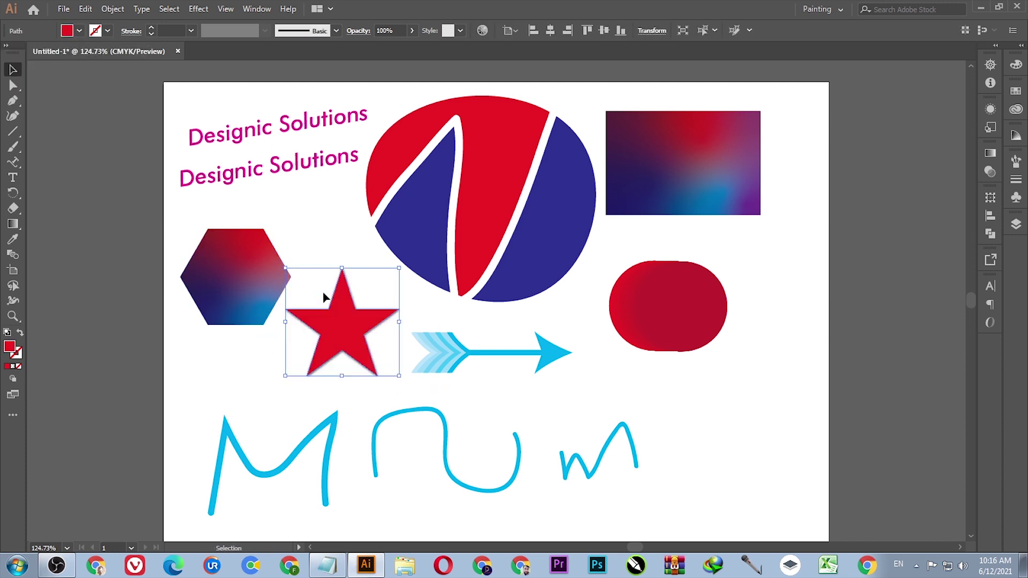
- Fill the star with white and deselect it to view only its drop shadow
left_click(79, 30)
left_click(26, 53)
left_click(99, 220)
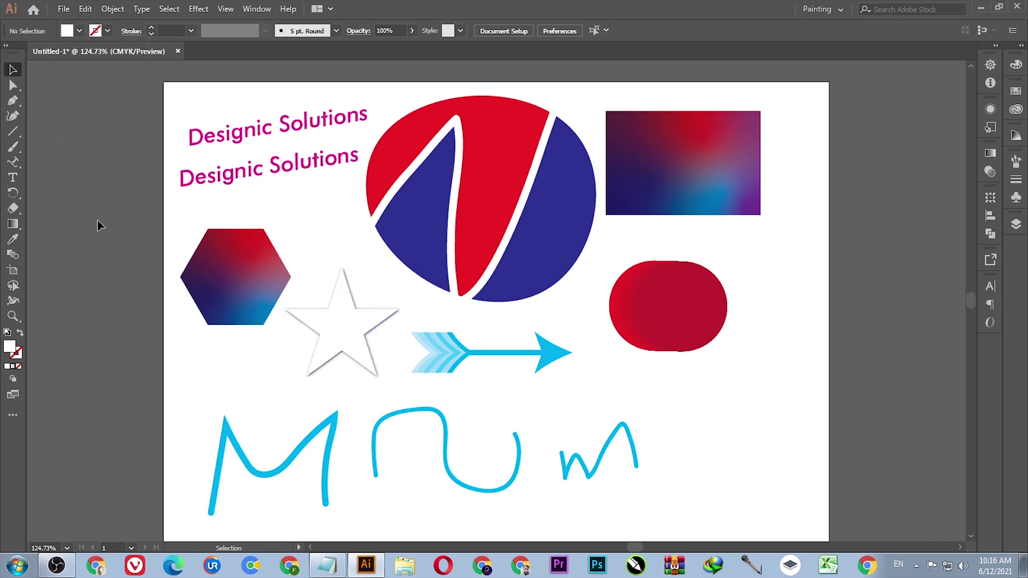
- Fill the star with a medium blue swatch and shift it slightly up and to the right
left_click(326, 325)
left_click(79, 32)
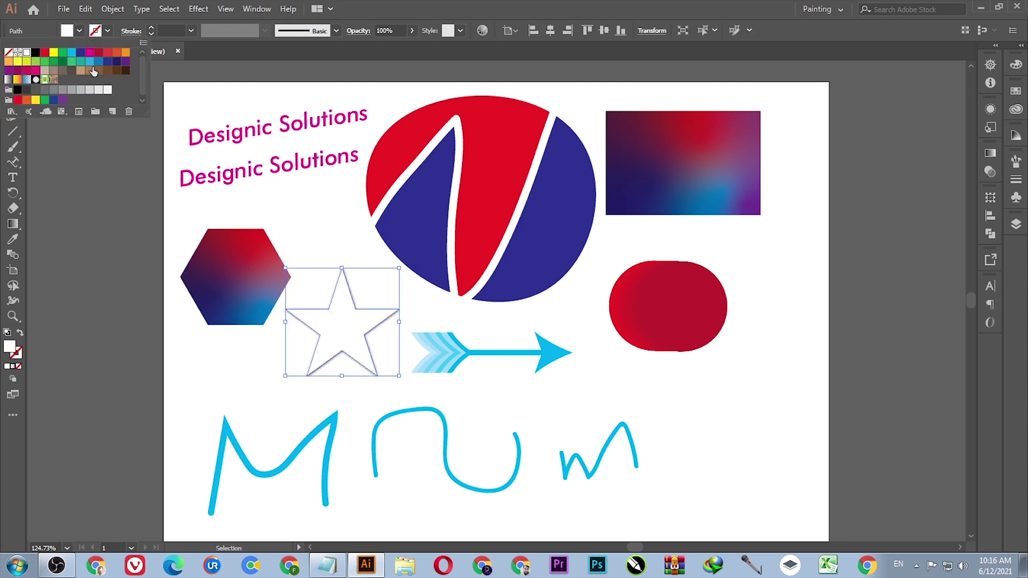
left_click(94, 63)
left_click(133, 184)
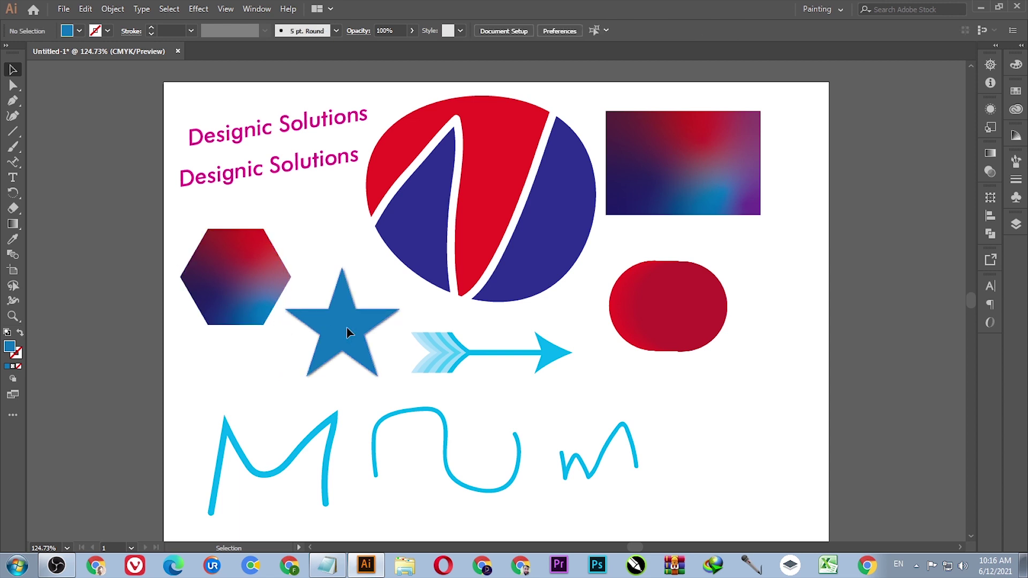
left_click_drag(346, 326, 353, 317)
left_click(60, 197)
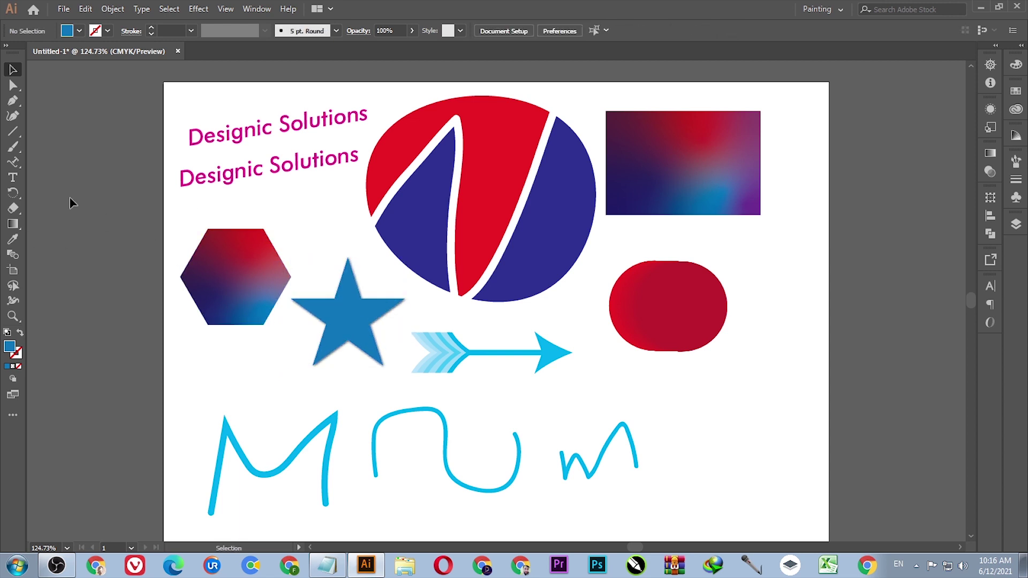
- Enlarge the artboard slightly from its upper-left corner with the Artboard tool, and fit it to the artwork bounds
left_click(13, 271)
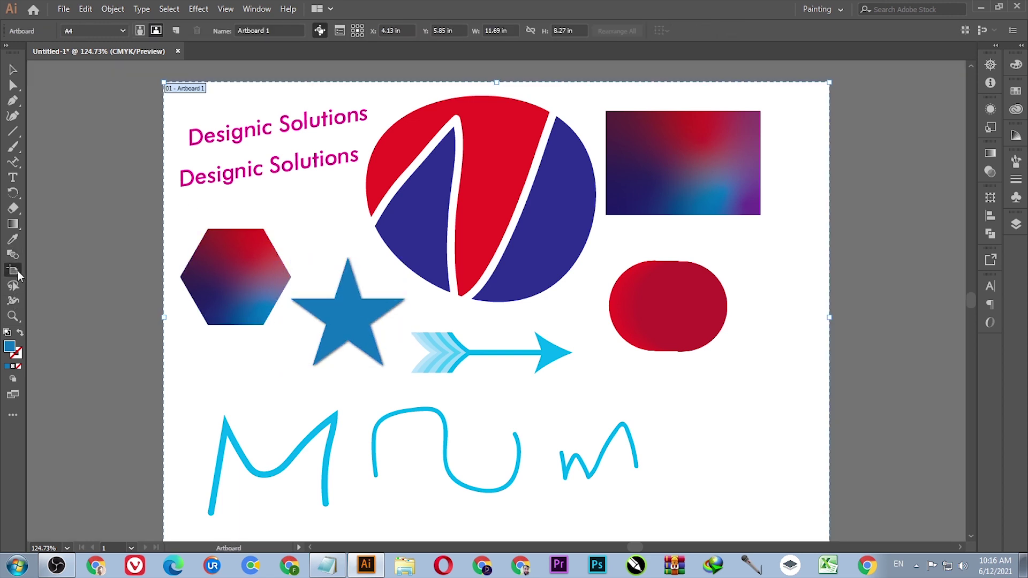
left_click_drag(163, 82, 162, 79)
left_click(107, 30)
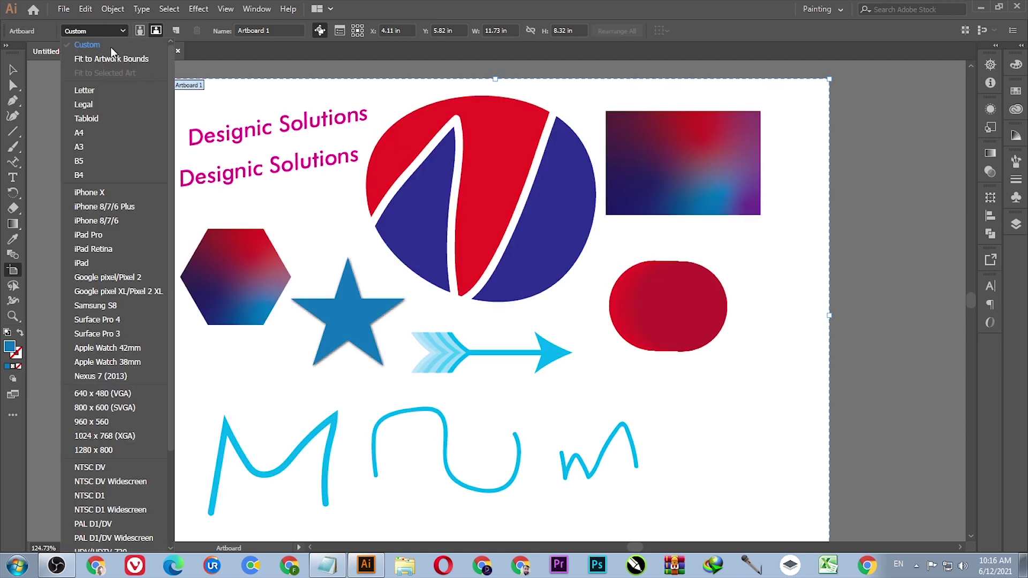
left_click(101, 118)
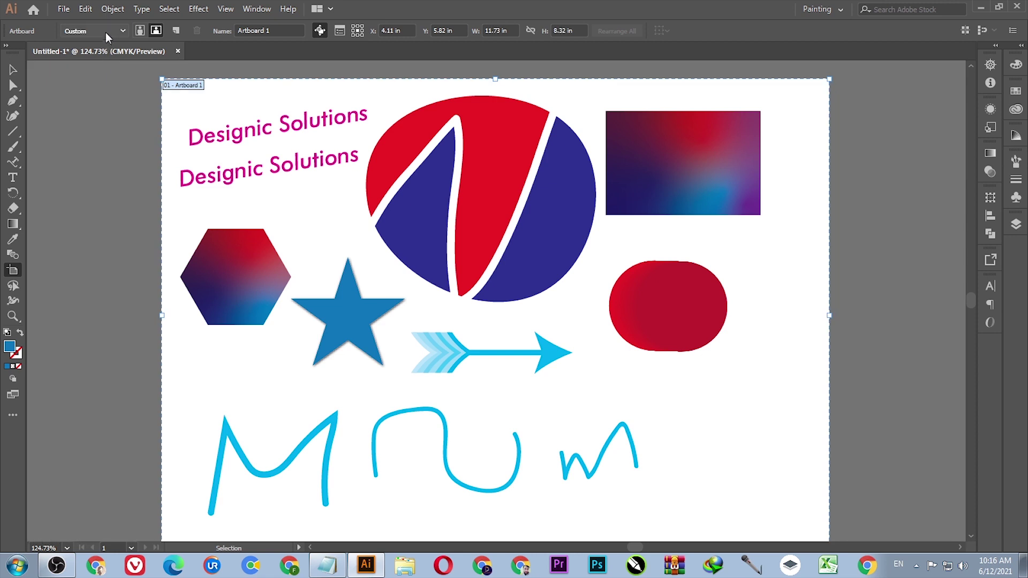
left_click(106, 31)
left_click(117, 63)
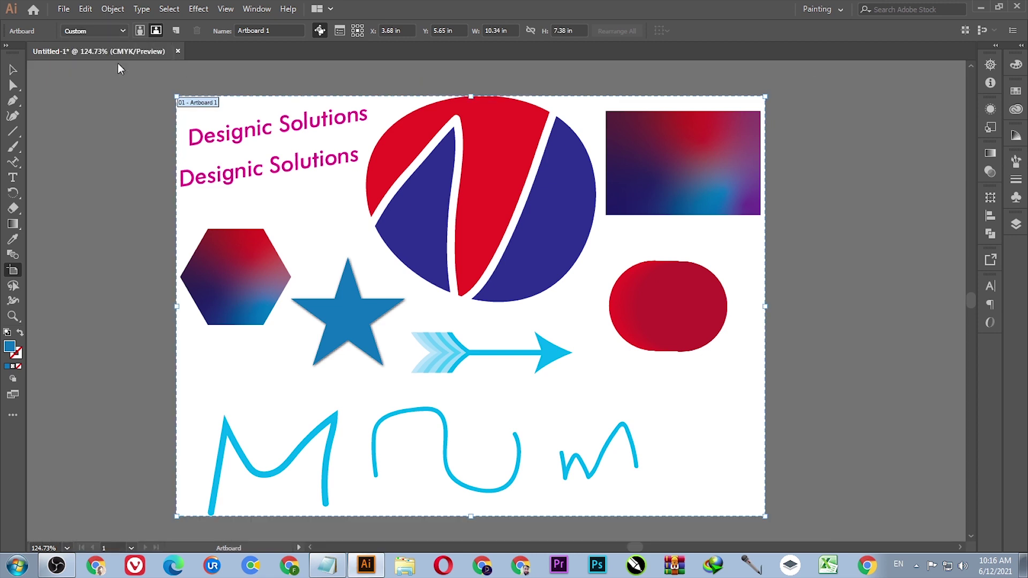
left_click(13, 69)
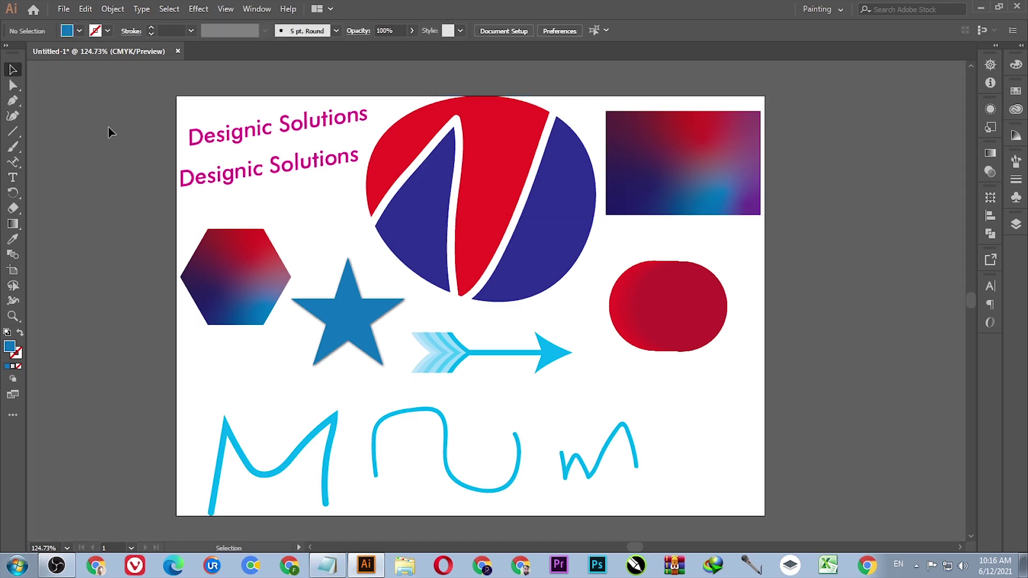